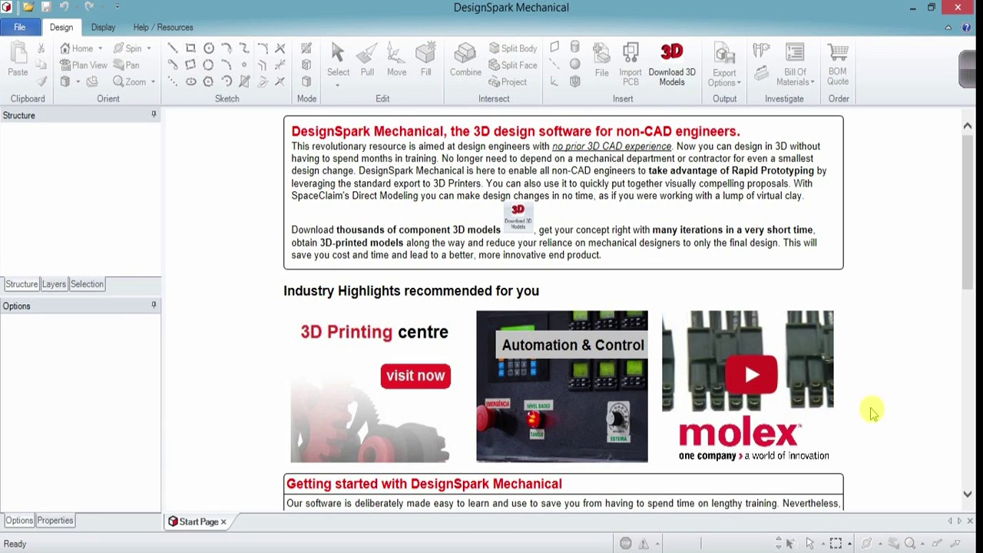
Step: Look through the Help and resources ribbon tools, then return to the Design tools
mouse_move(960, 158)
mouse_down()
mouse_move(965, 306)
mouse_move(969, 146)
mouse_up()
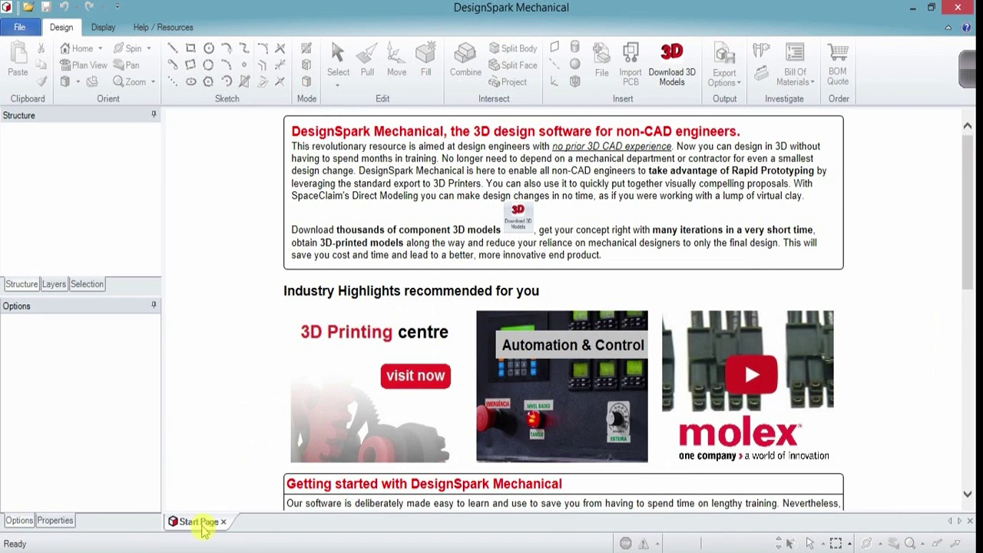
click(202, 525)
click(158, 28)
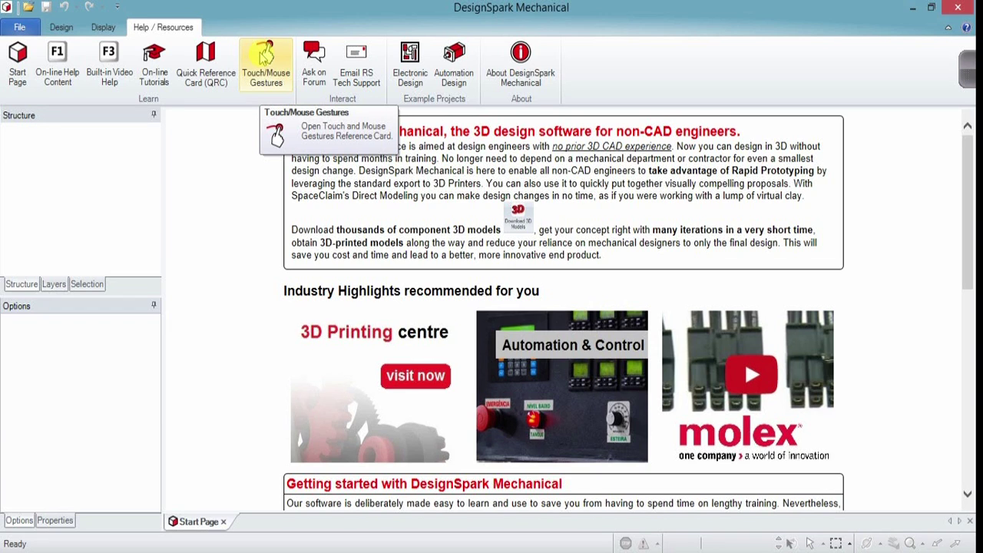
click(61, 31)
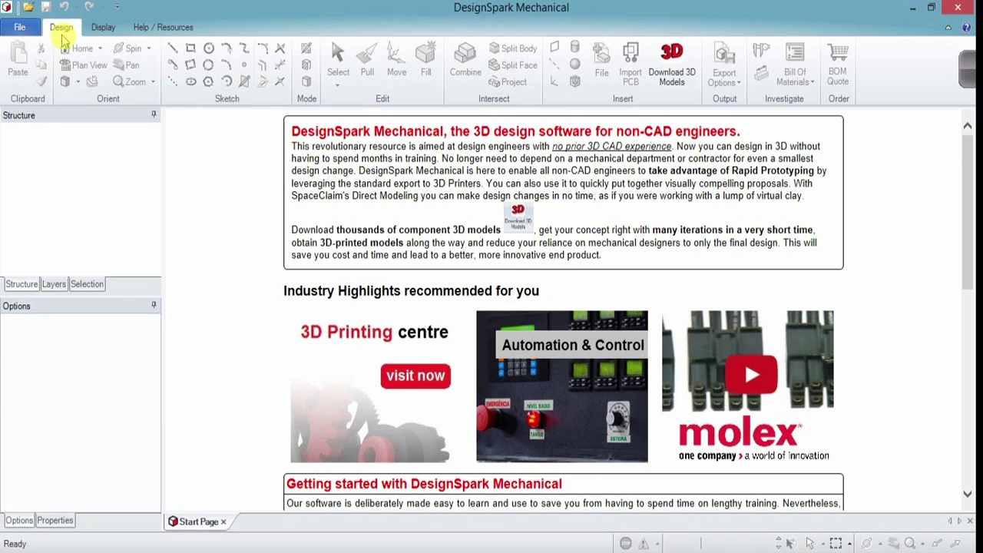
Step: In DesignSpark Options, keep units Metric in Millimeters and check the Navigation zoom wheel direction
click(19, 29)
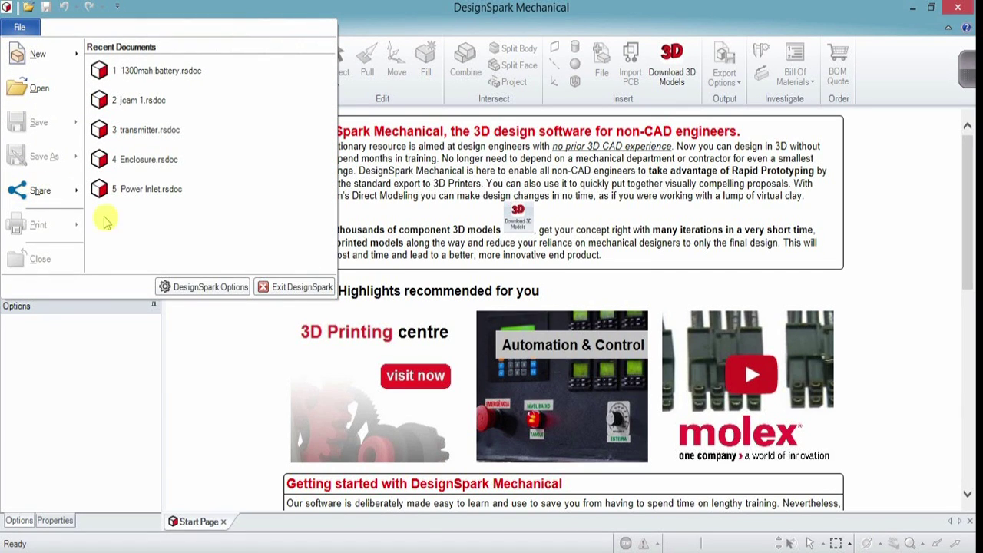
click(201, 291)
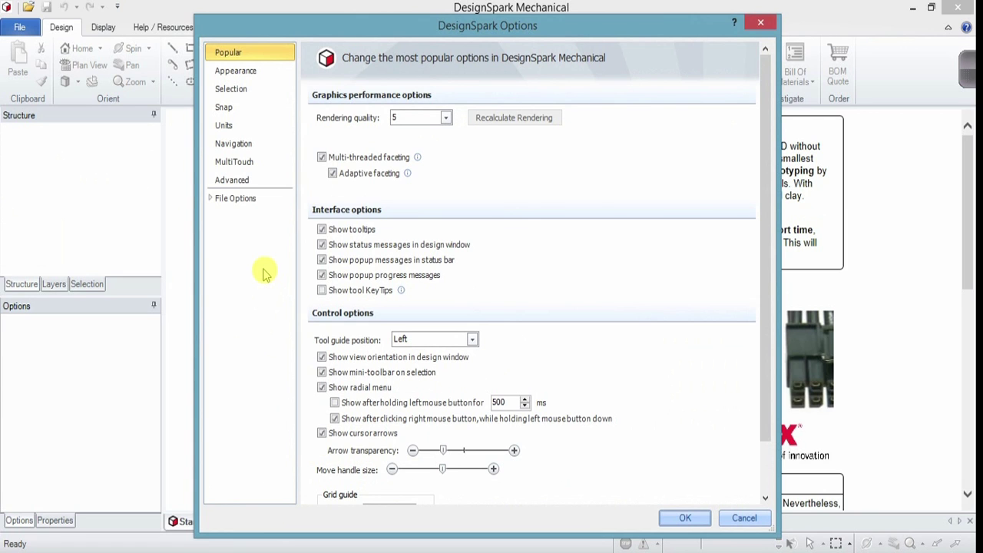
click(224, 126)
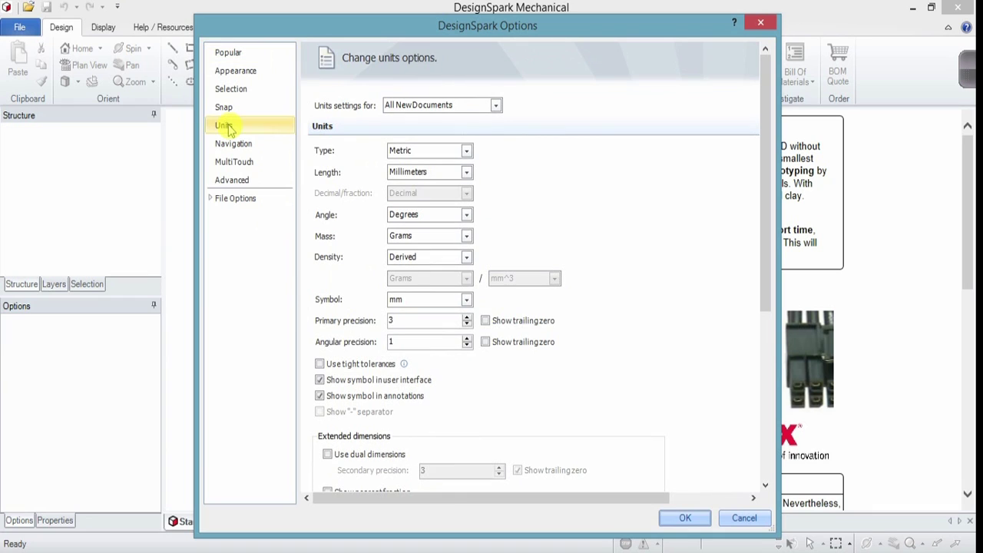
click(469, 151)
click(522, 169)
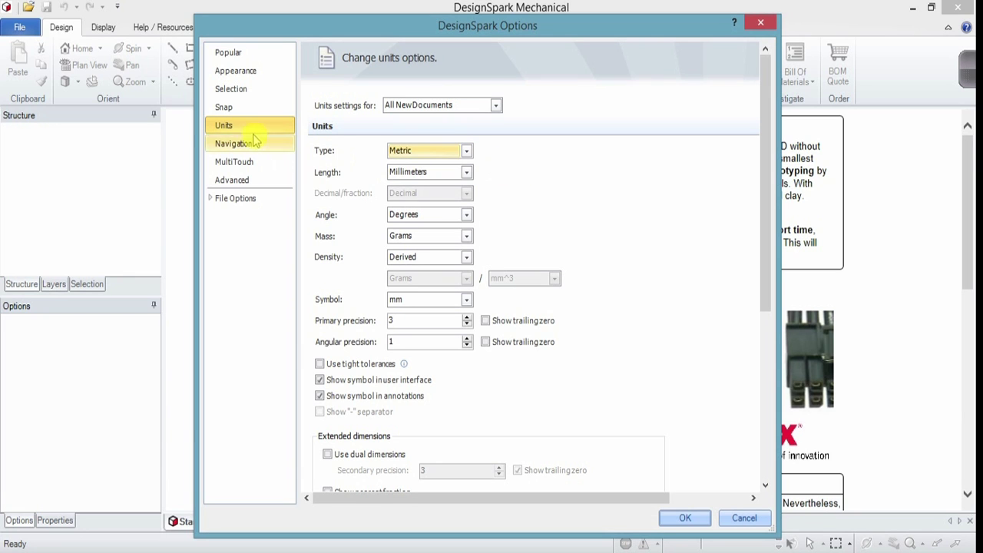
click(233, 145)
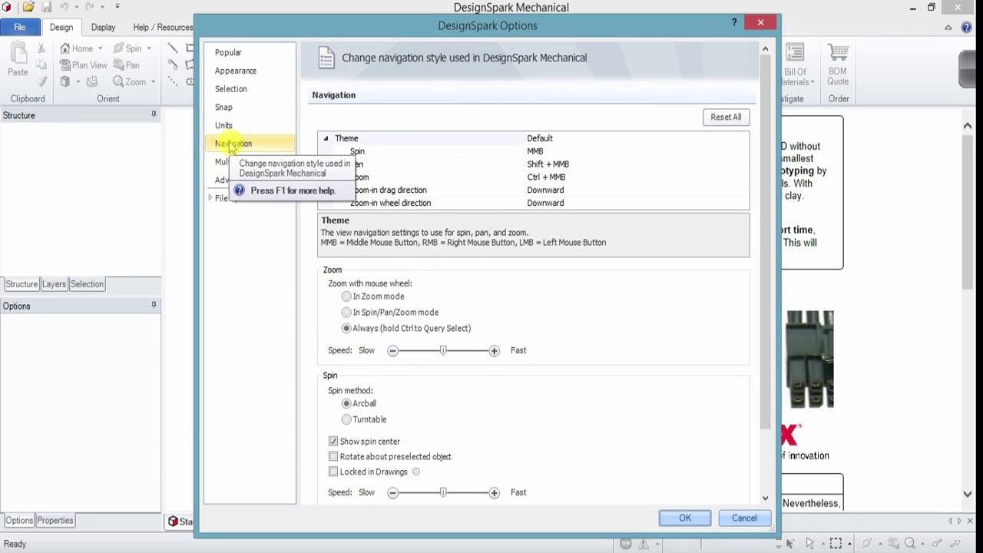
click(397, 205)
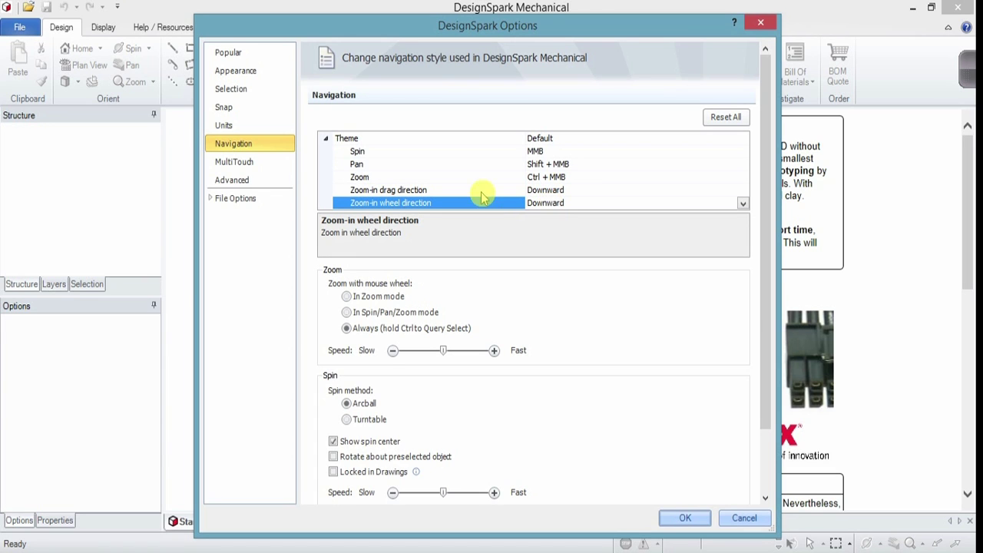
Step: Review the STL file options (Automatic units, 0.2mm deviation) and accept the Options dialog
click(237, 199)
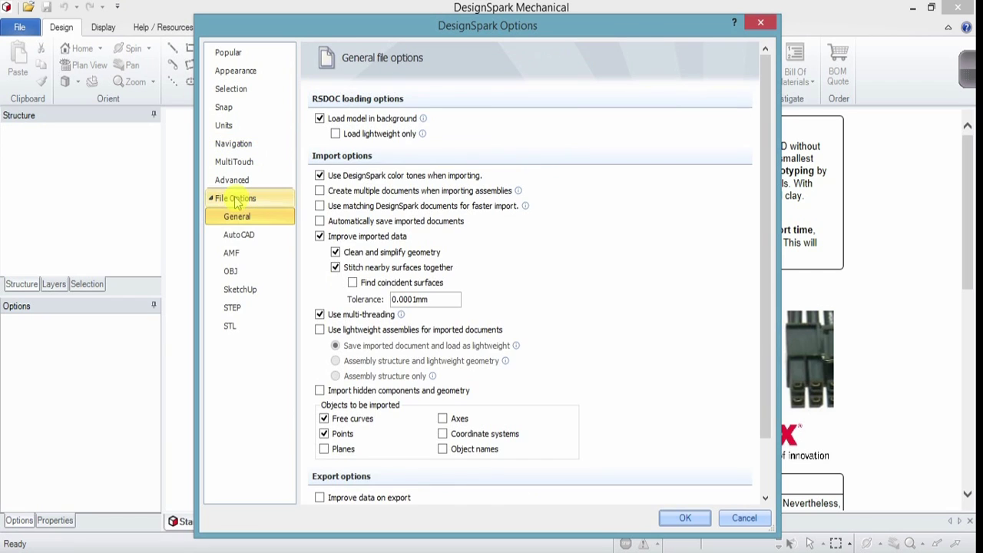
click(238, 327)
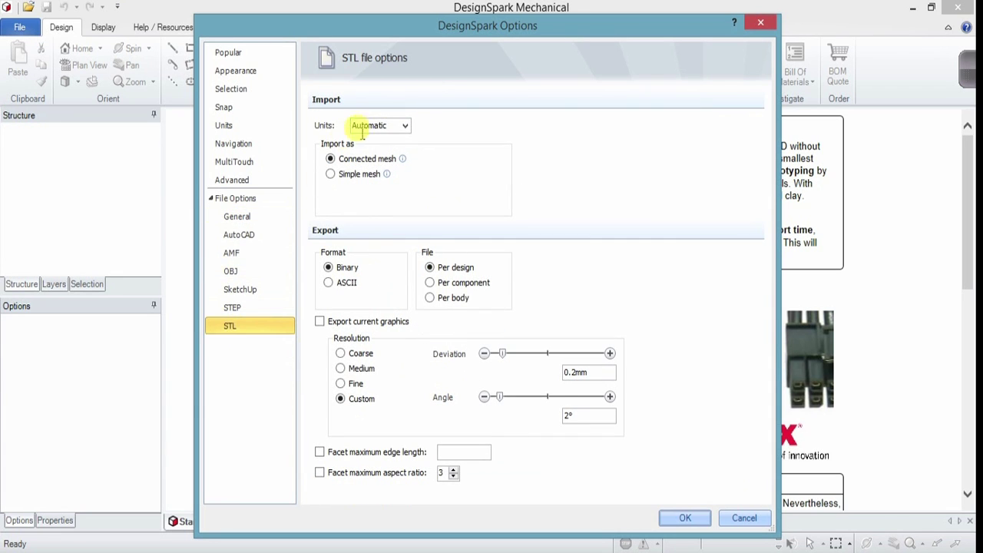
click(405, 127)
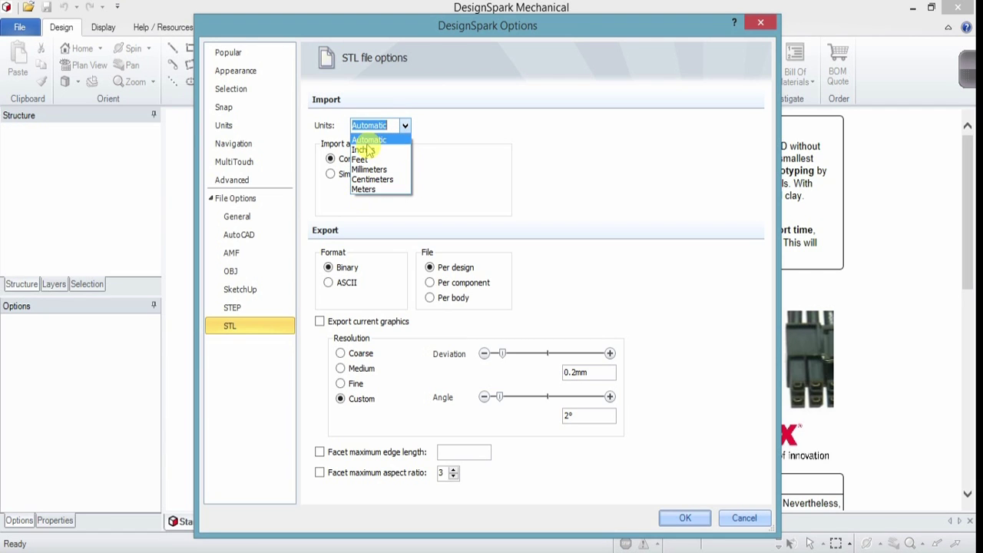
click(580, 262)
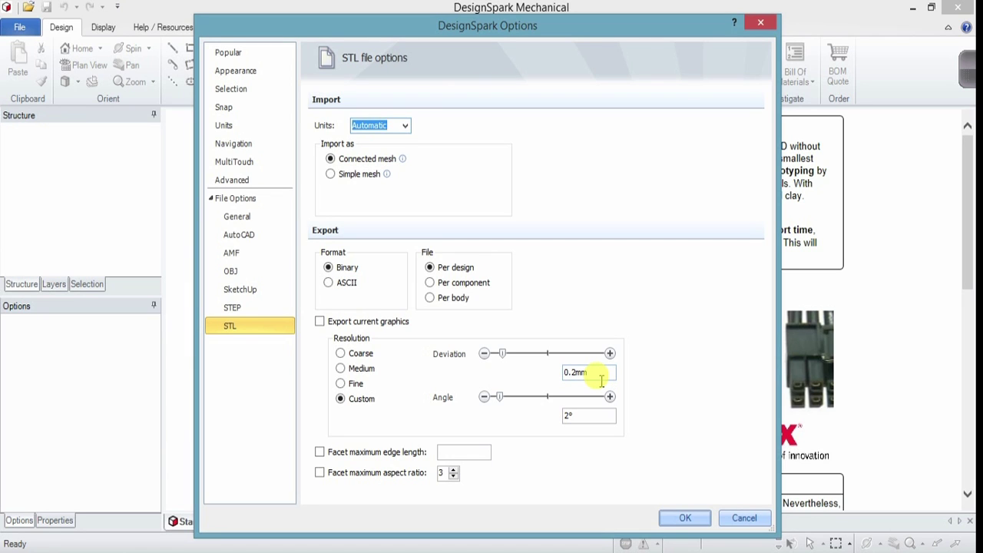
drag(601, 381, 574, 381)
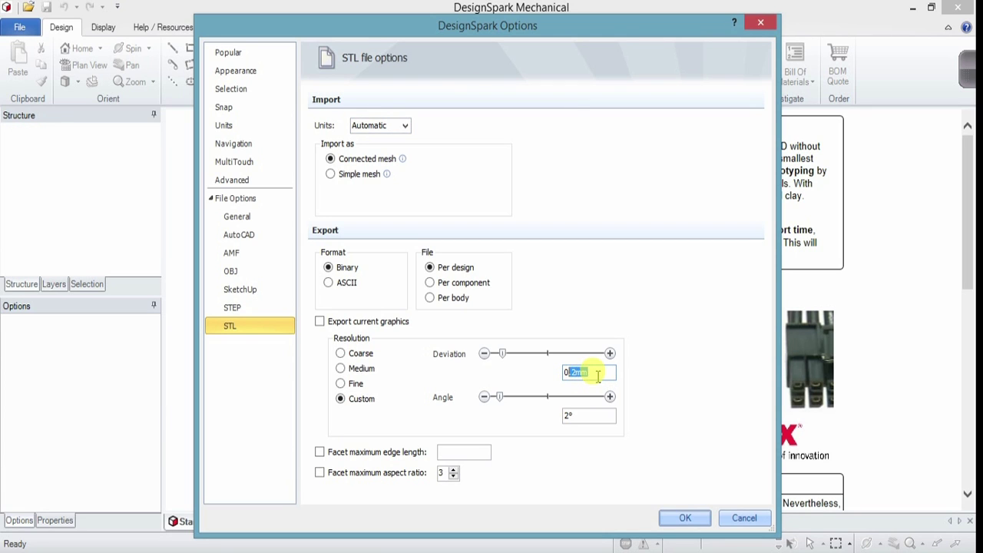
click(596, 374)
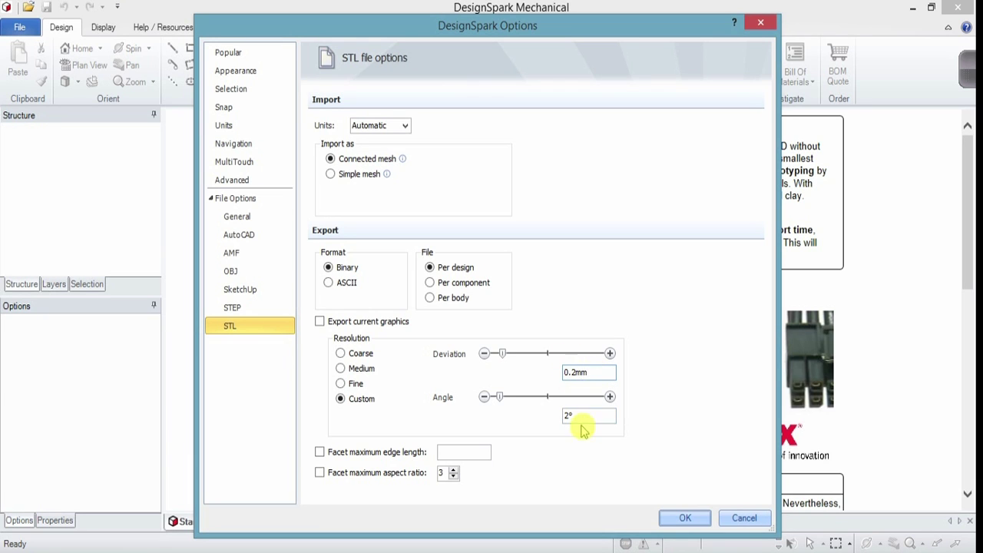
click(687, 518)
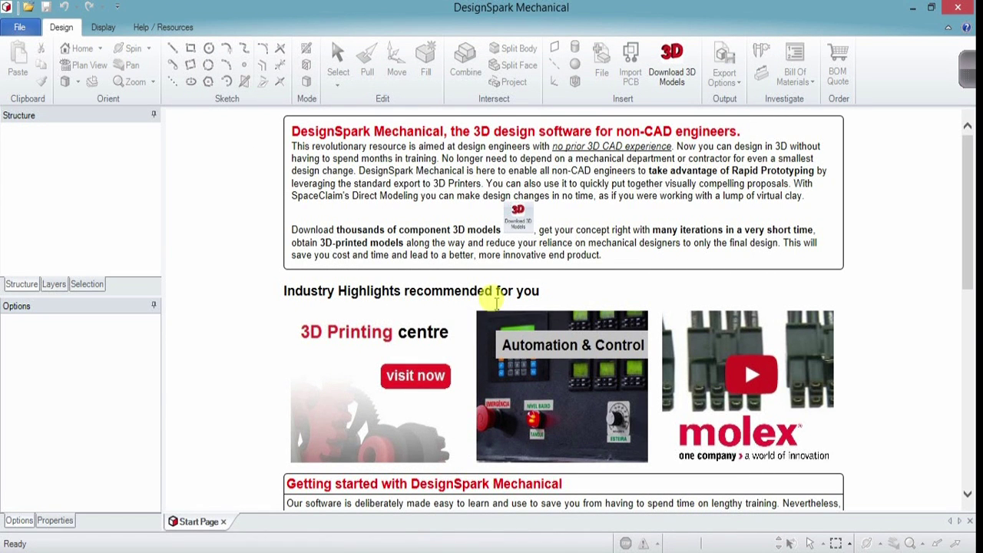
Step: Create a new blank design, Design1, from File > New > Design
click(19, 26)
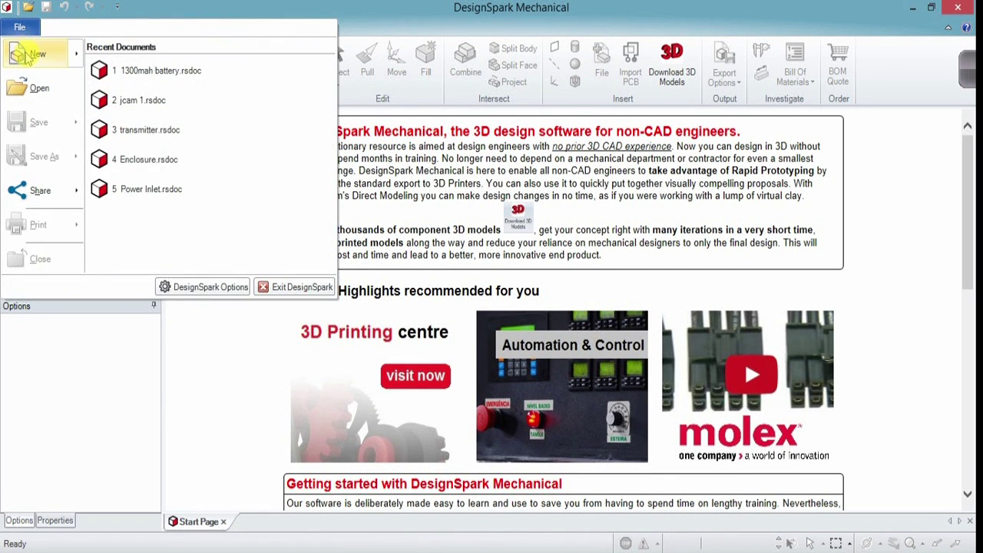
mouse_move(31, 54)
click(139, 74)
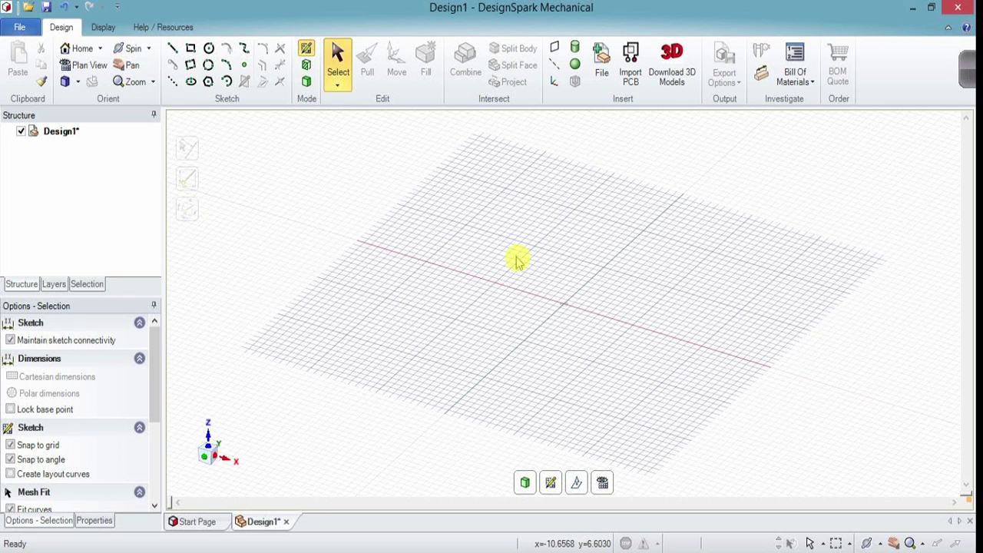
mouse_move(225, 461)
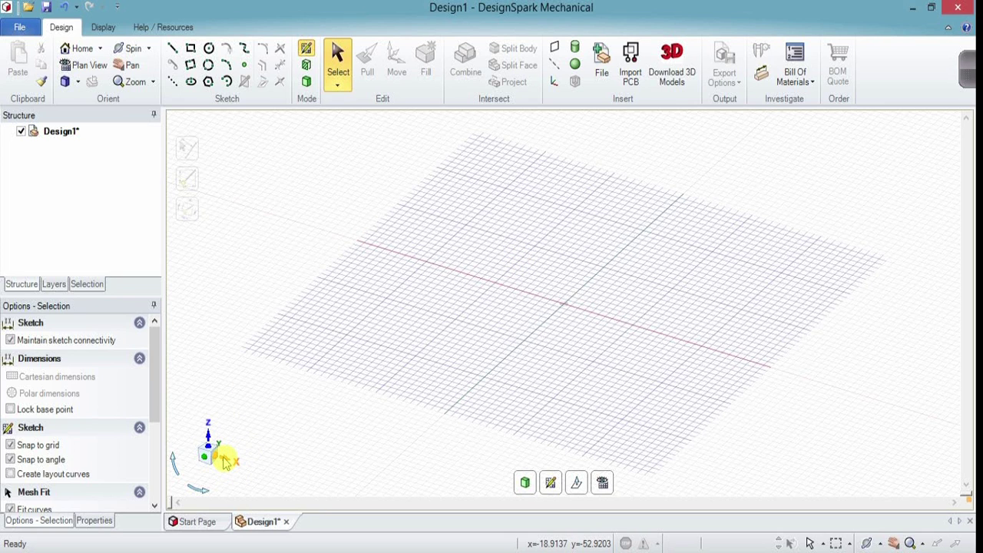
Step: Reorient the sketch grid with the axis triad, then reset to home view and plan view
click(225, 461)
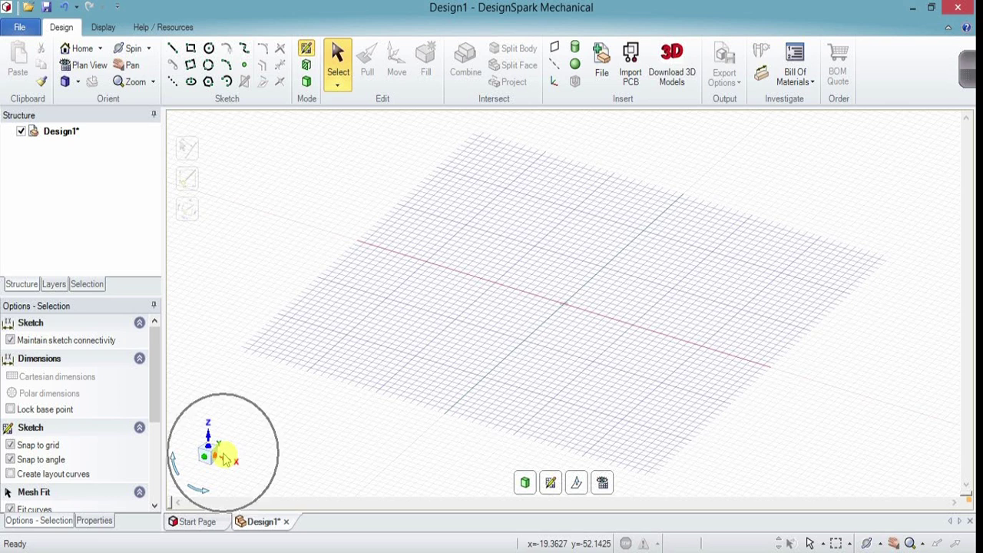
click(227, 460)
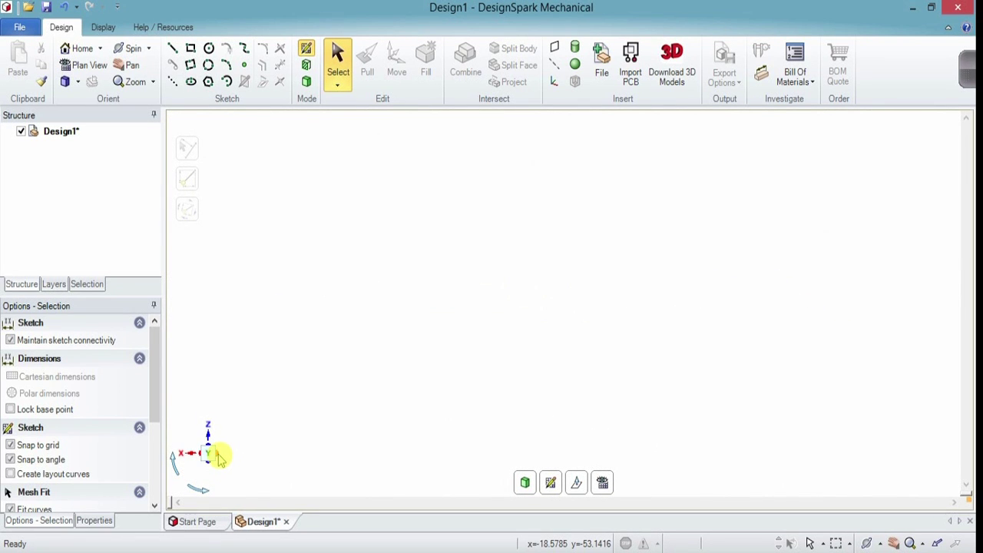
click(208, 437)
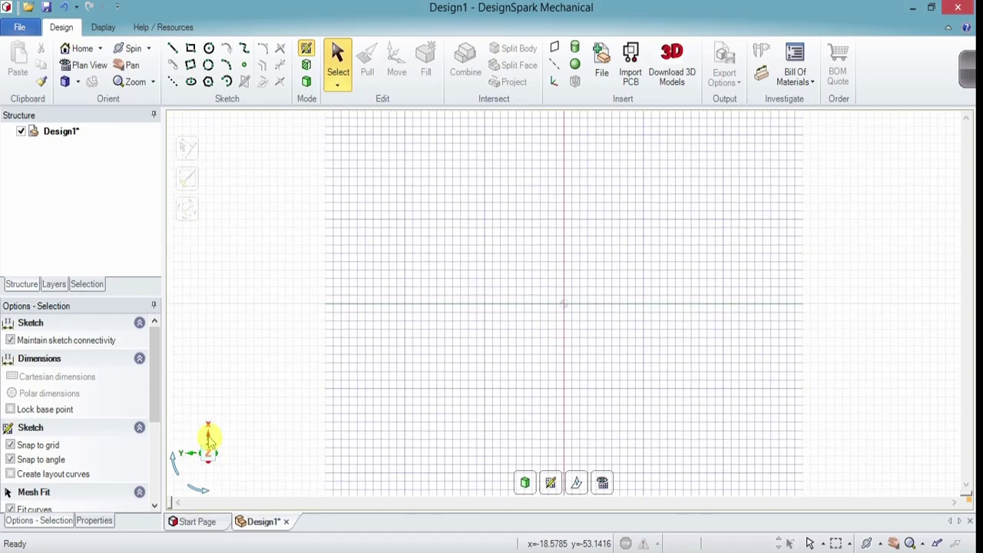
click(176, 459)
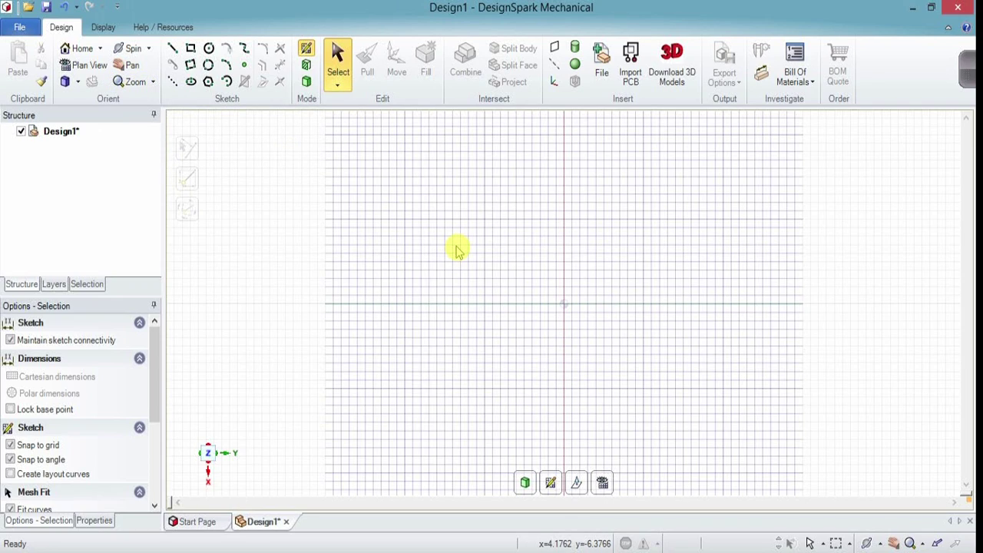
key(h)
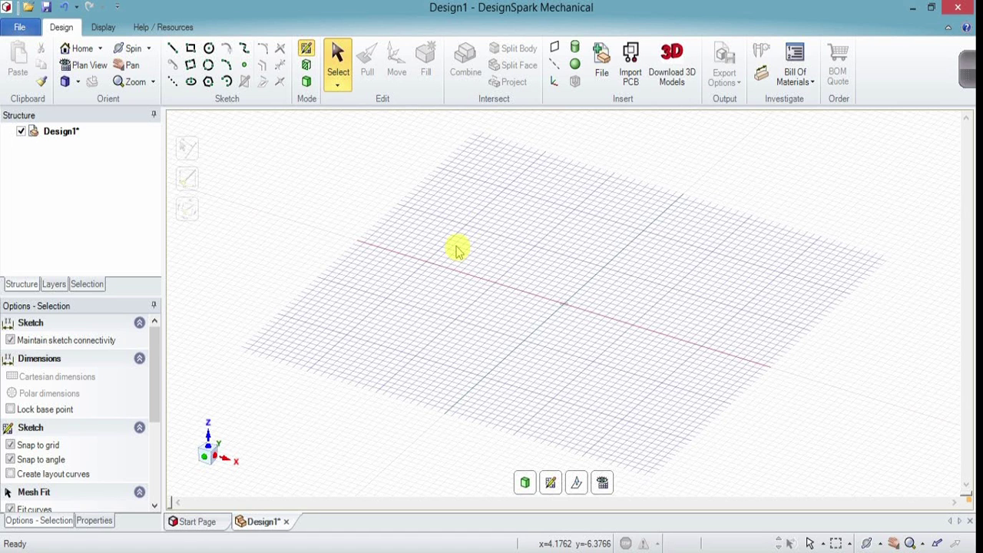
key(v)
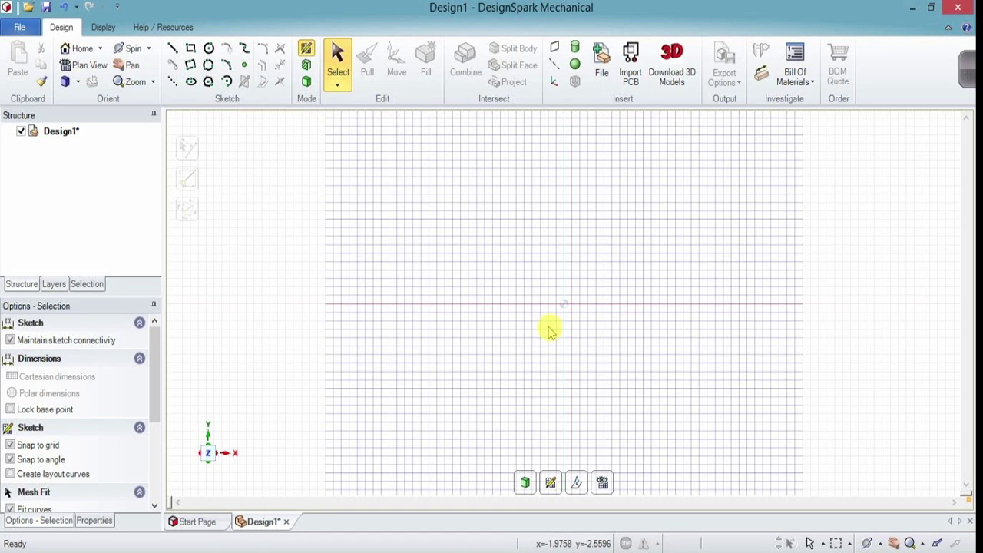
Step: Draw a 25 mm × 25 mm rectangle from the grid origin, viewed flat in plan view
key(r)
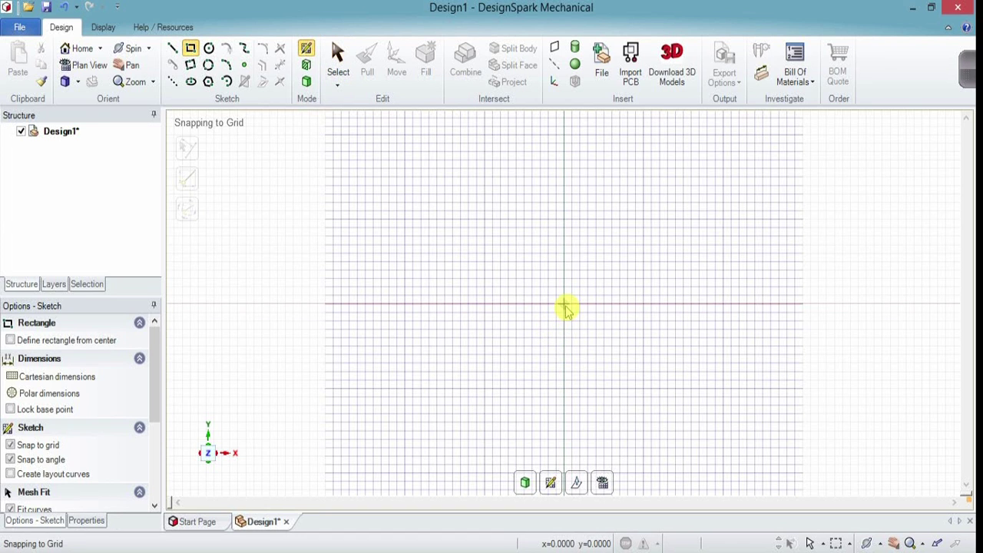
click(565, 304)
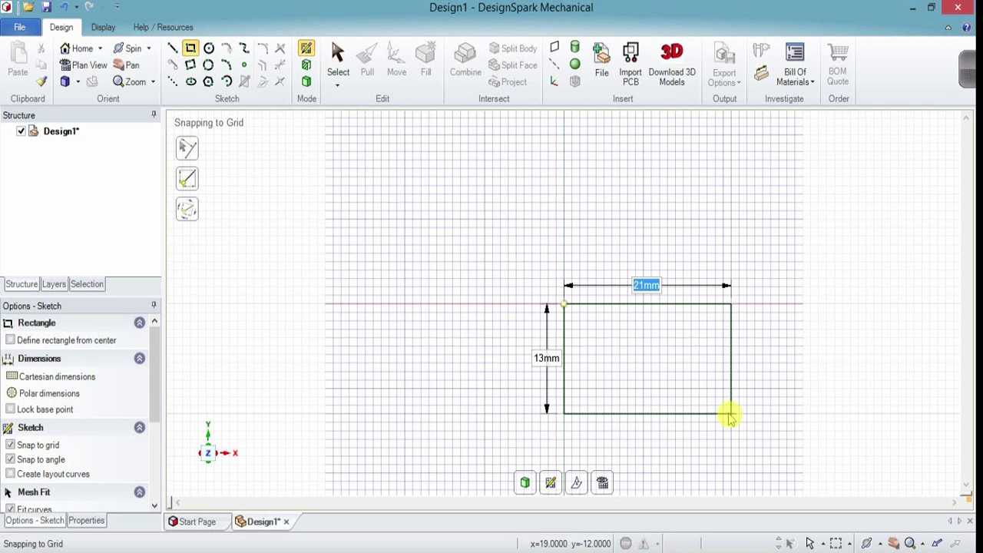
text(25)
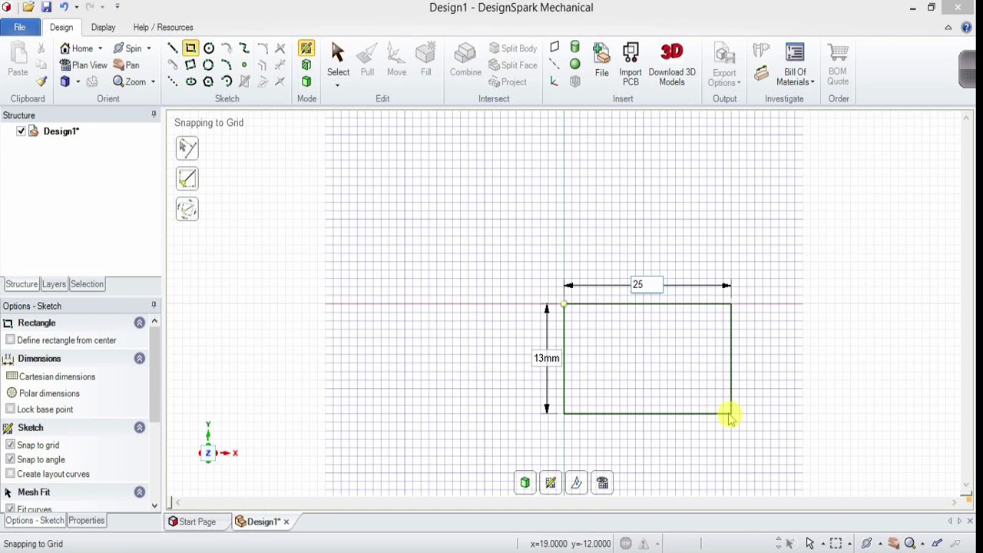
key(Tab)
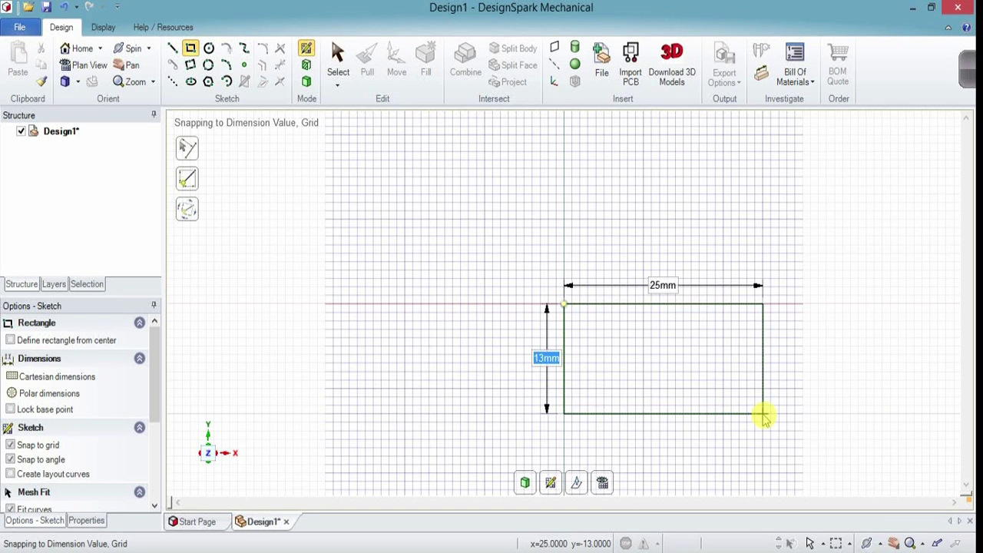
text(25)
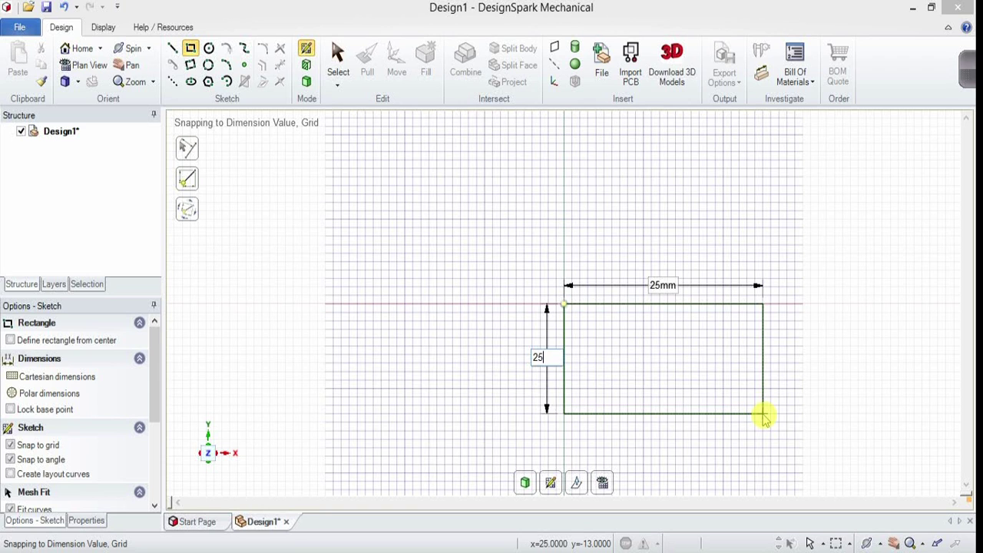
key(Tab)
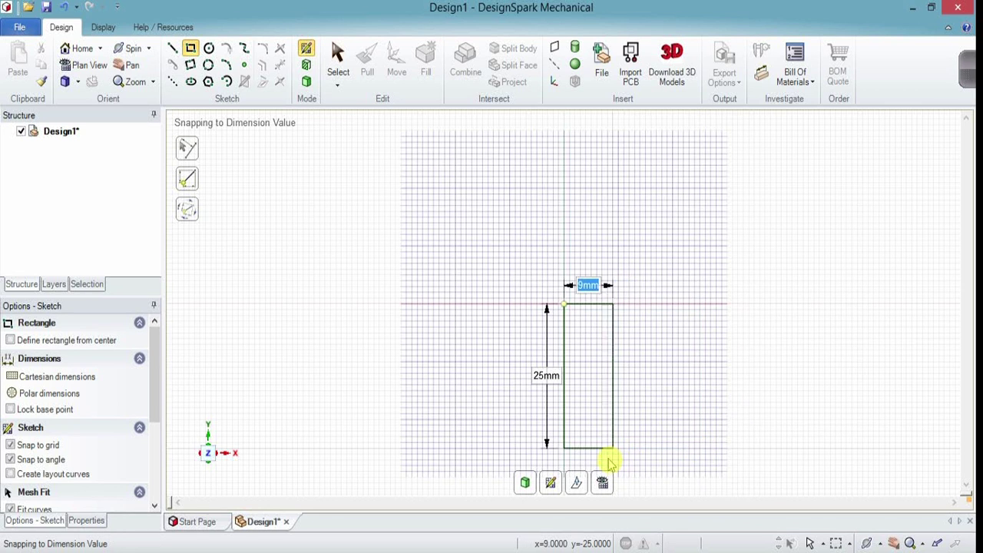
click(699, 456)
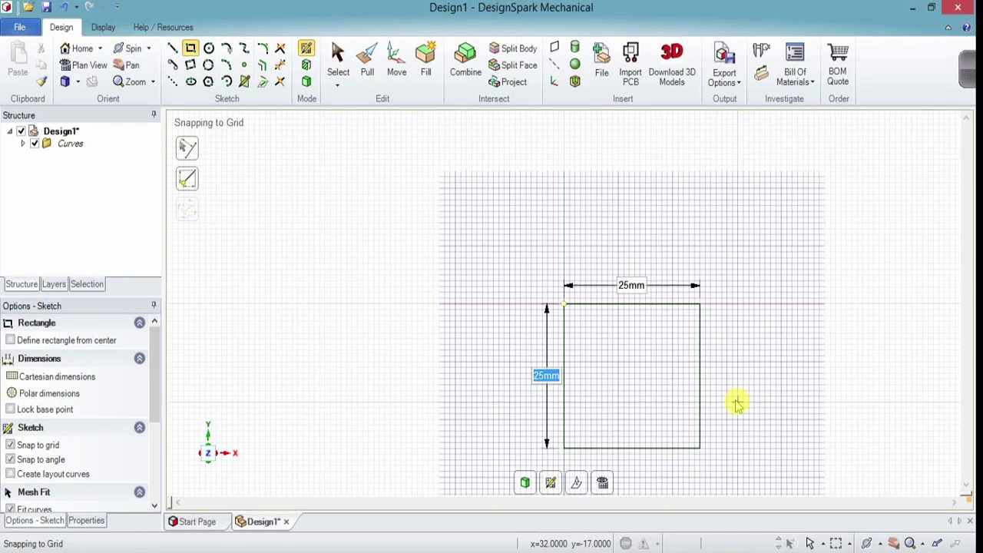
mouse_move(377, 424)
middle_down()
mouse_move(599, 374)
mouse_move(706, 422)
mouse_move(667, 276)
mouse_move(512, 354)
mouse_move(426, 347)
mouse_move(626, 314)
mouse_move(678, 447)
mouse_move(496, 340)
mouse_move(784, 424)
mouse_move(779, 245)
mouse_move(801, 284)
mouse_move(680, 384)
mouse_move(496, 330)
mouse_move(500, 295)
mouse_move(656, 287)
mouse_move(560, 296)
mouse_move(643, 334)
mouse_move(768, 311)
mouse_move(579, 234)
middle_up()
key(h)
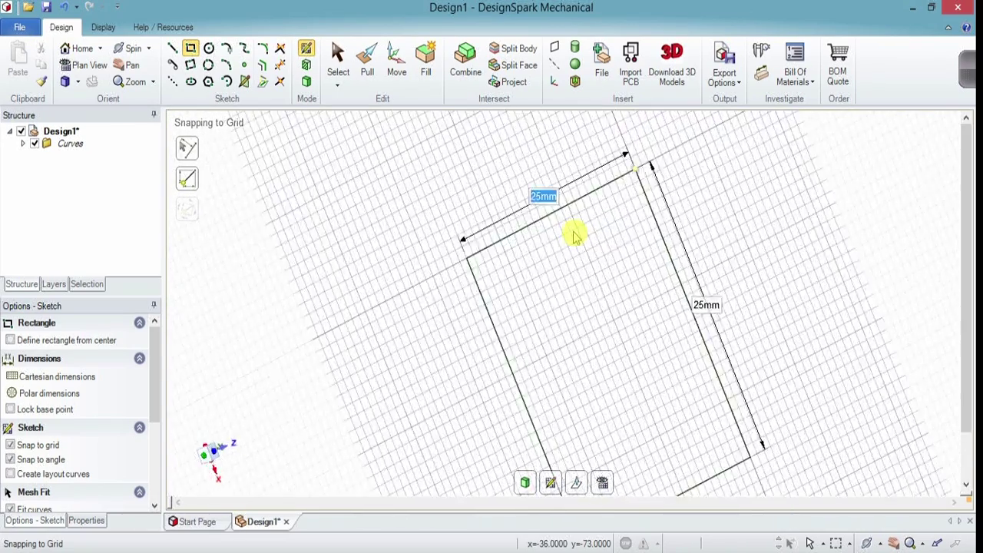
key(v)
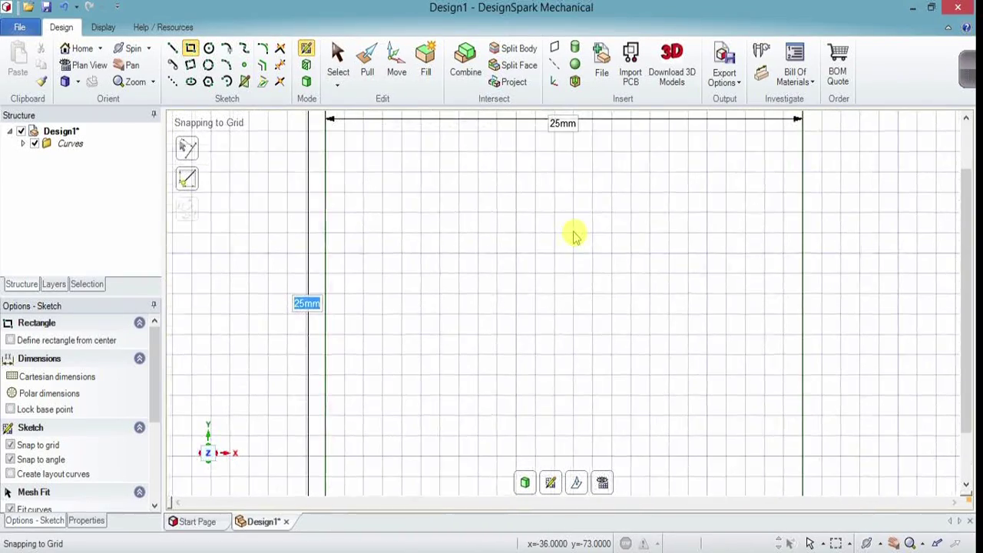
scroll(535, 235, down, 3)
scroll(715, 447, down, 1)
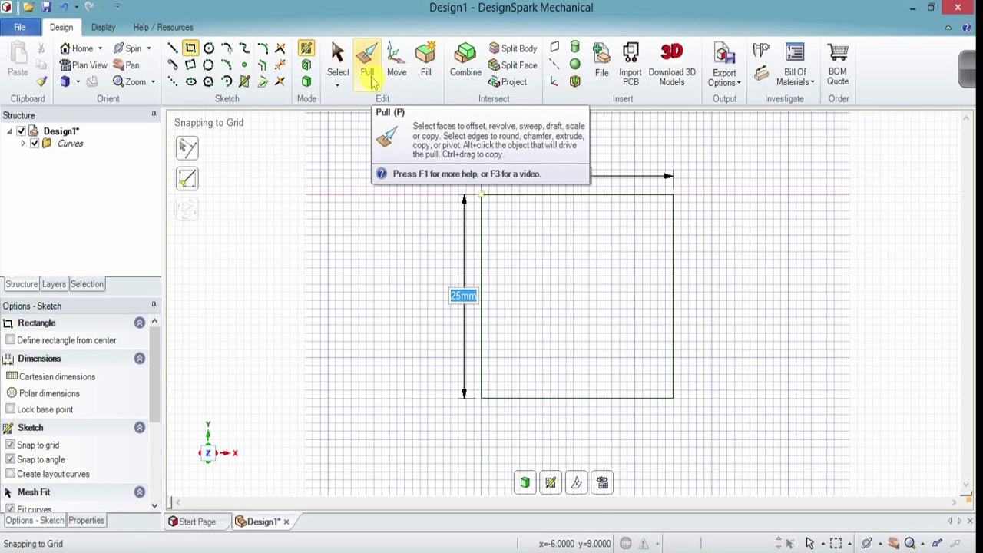
Step: Pull the 25 mm square face upward into a 4 mm-thick solid slab
key(p)
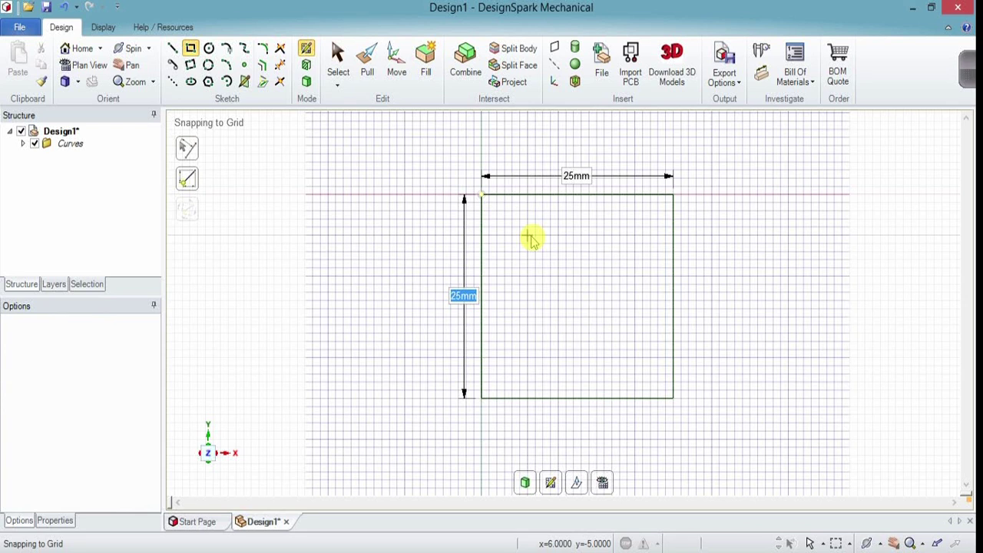
click(606, 320)
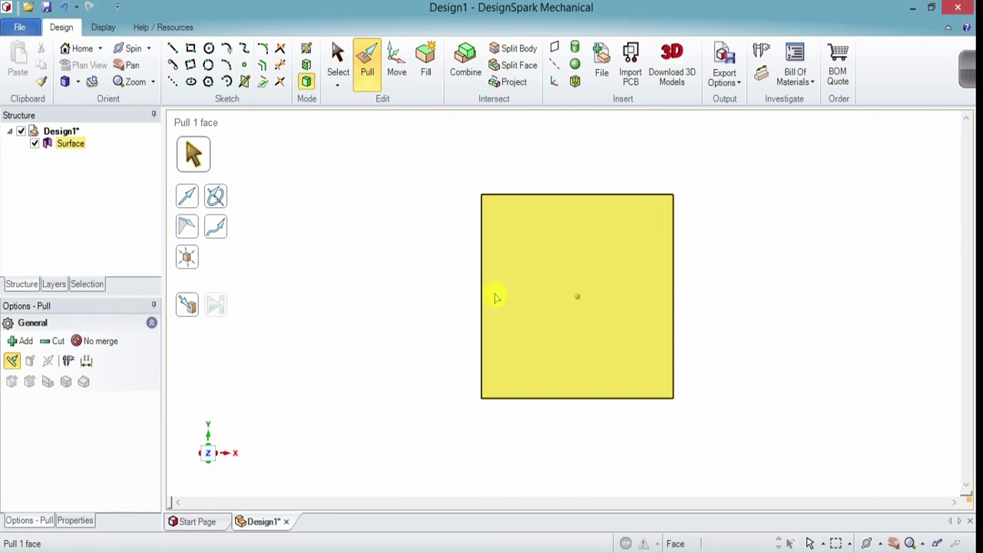
click(271, 245)
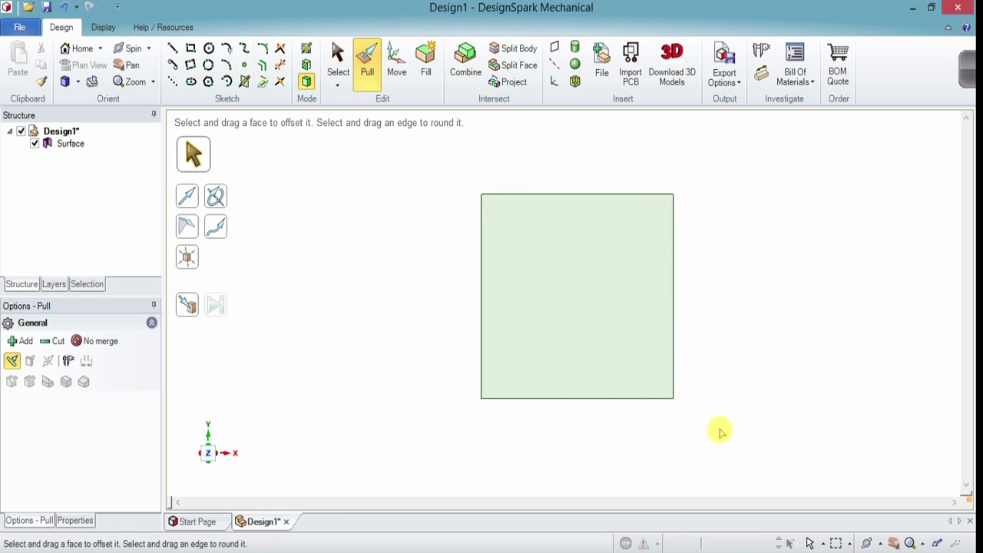
middle_drag(579, 452, 571, 300)
click(571, 315)
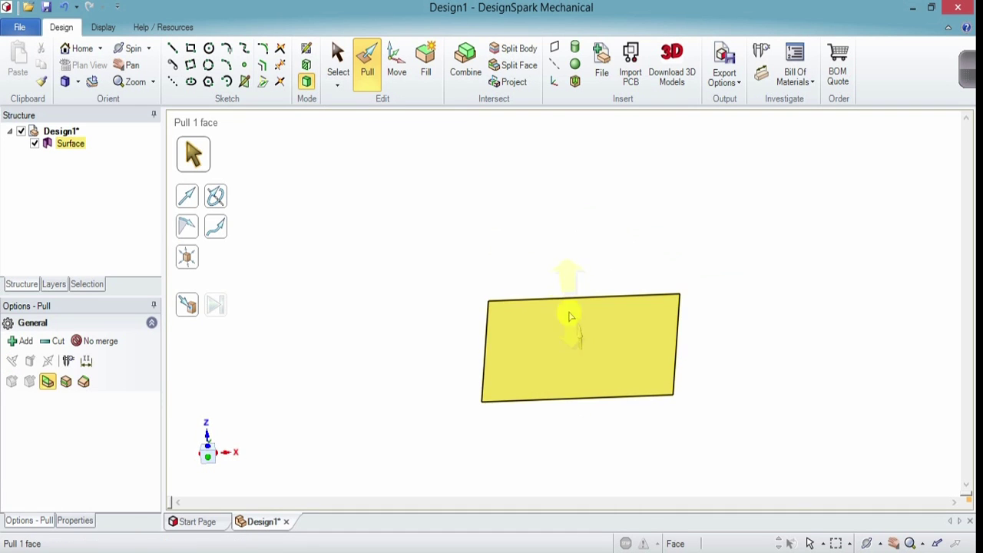
click(573, 365)
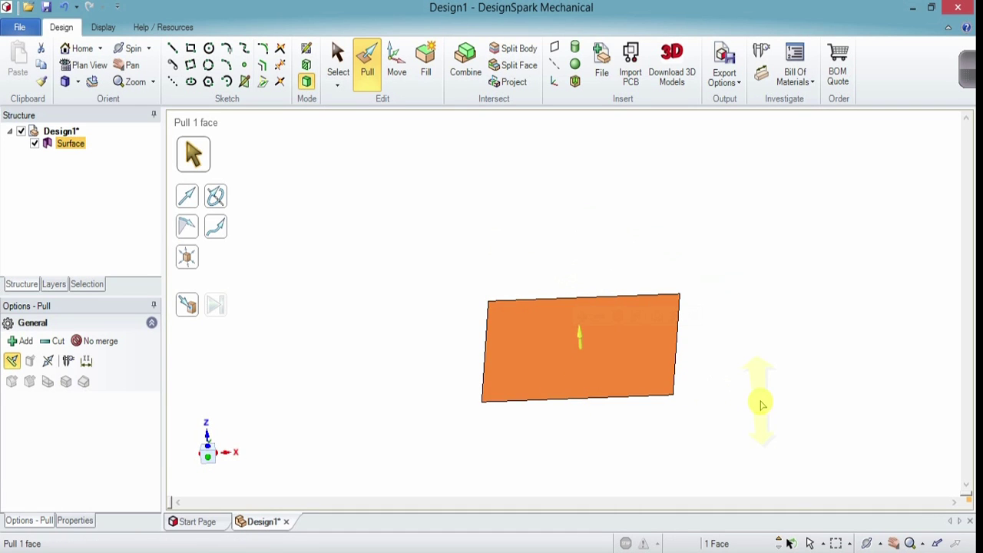
drag(760, 398, 759, 362)
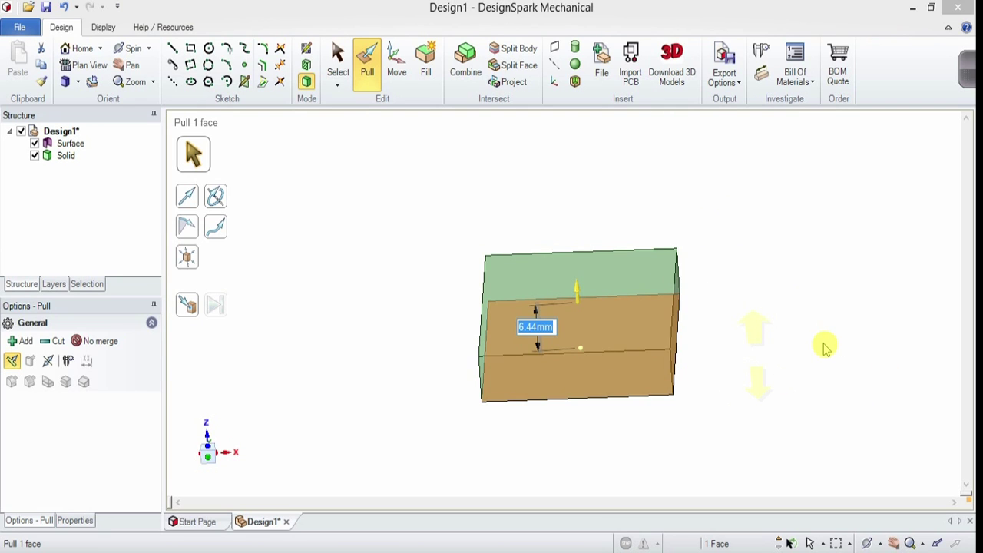
text(4)
key(Return)
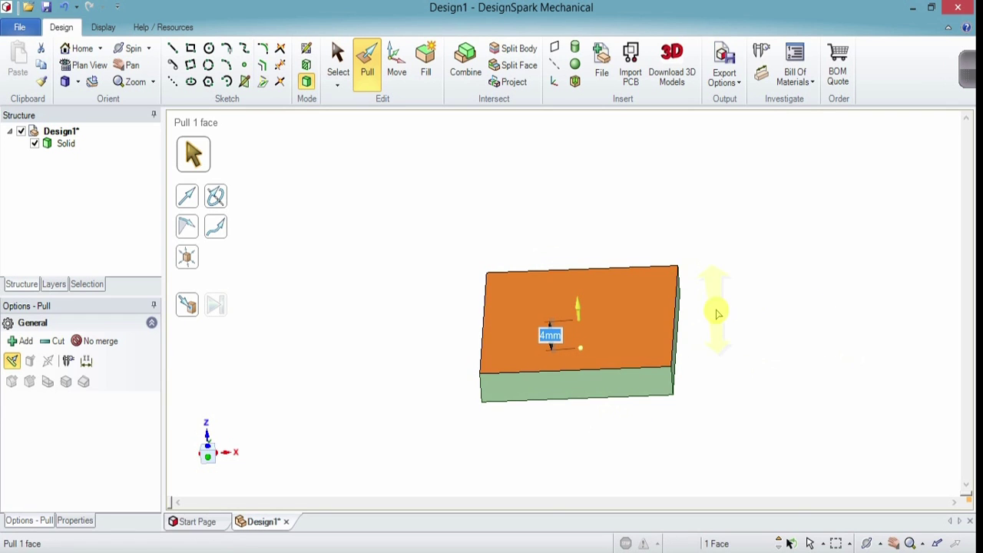
click(743, 317)
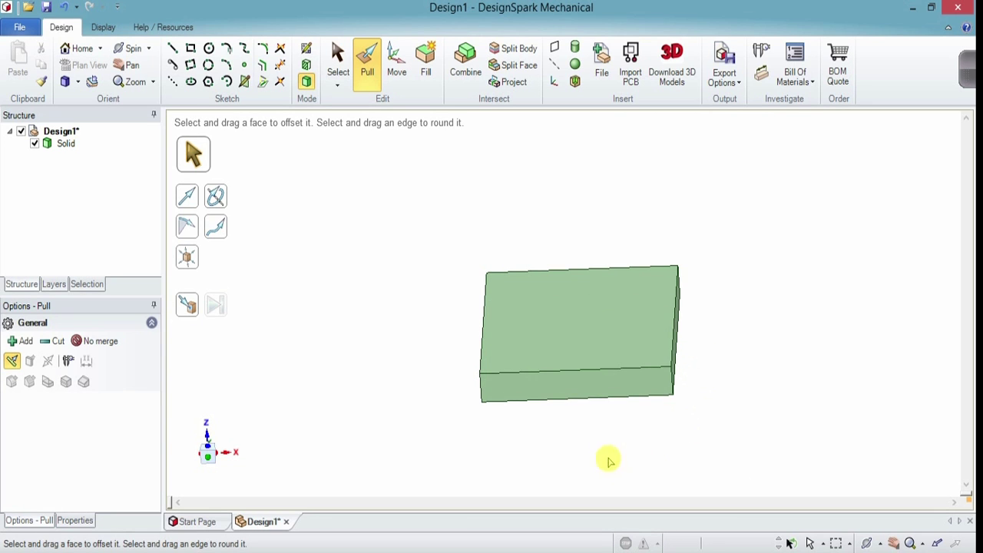
middle_drag(496, 446, 594, 435)
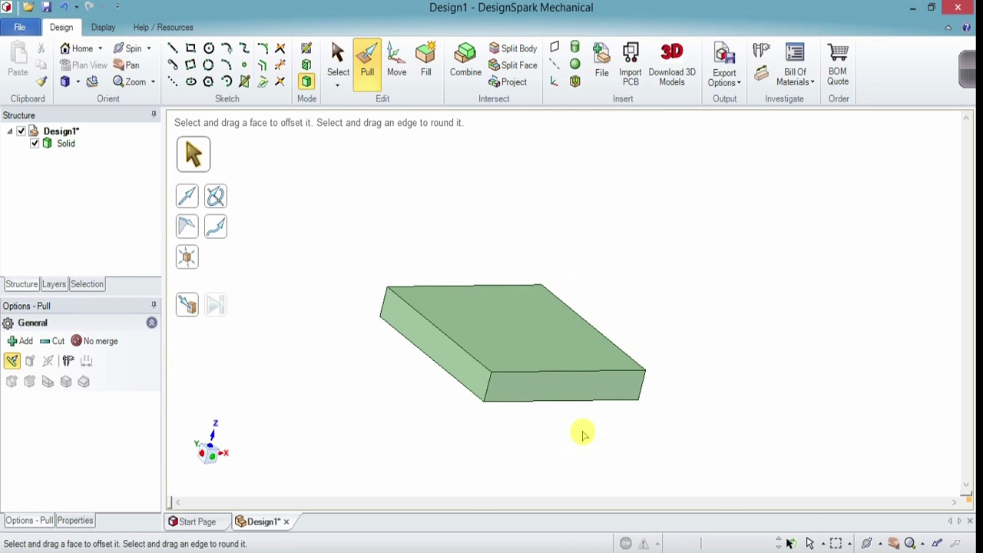
Step: Select the slab's left side face and start a sketch on it
click(338, 67)
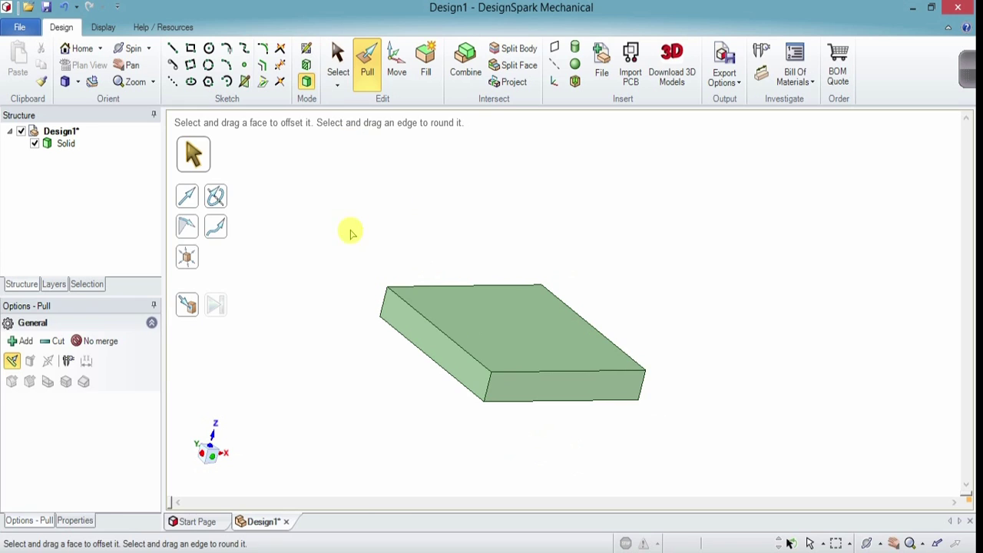
click(448, 351)
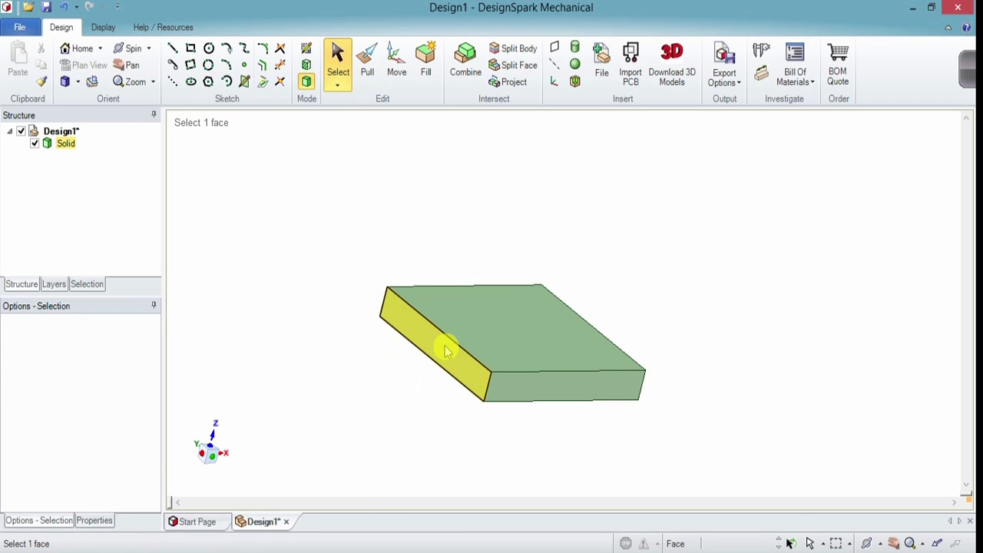
click(448, 351)
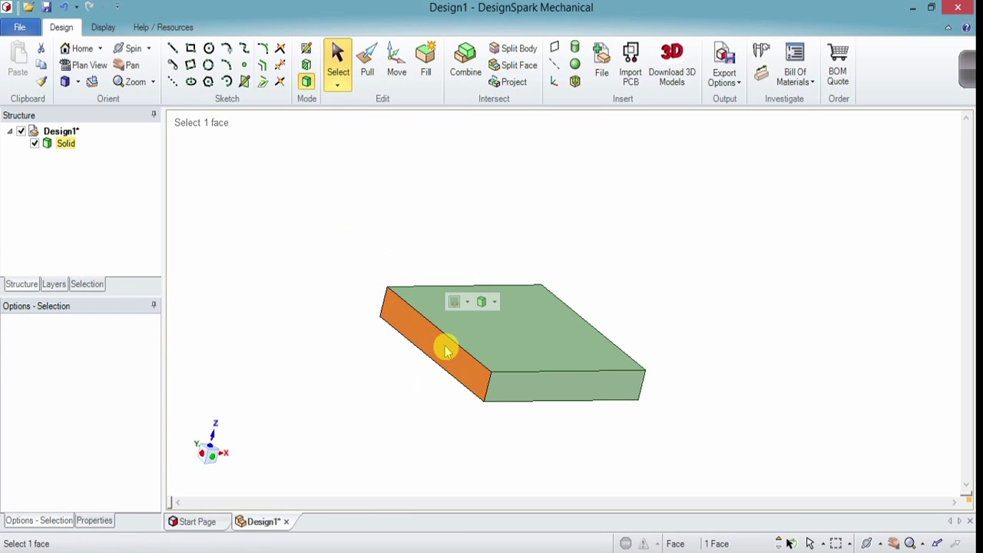
key(k)
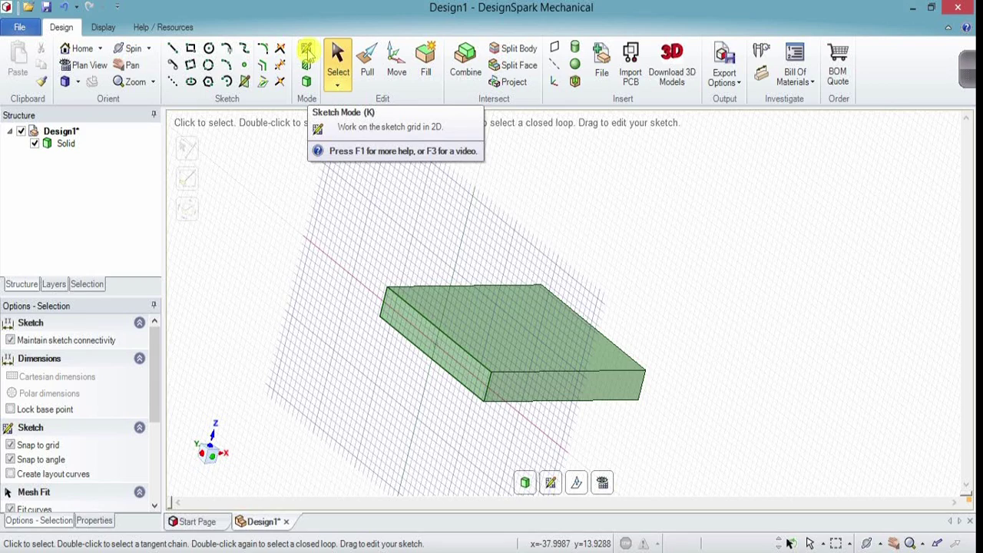
Step: Draw a 25 mm × 25 mm square on the side face from the slab's bottom-left corner
click(408, 361)
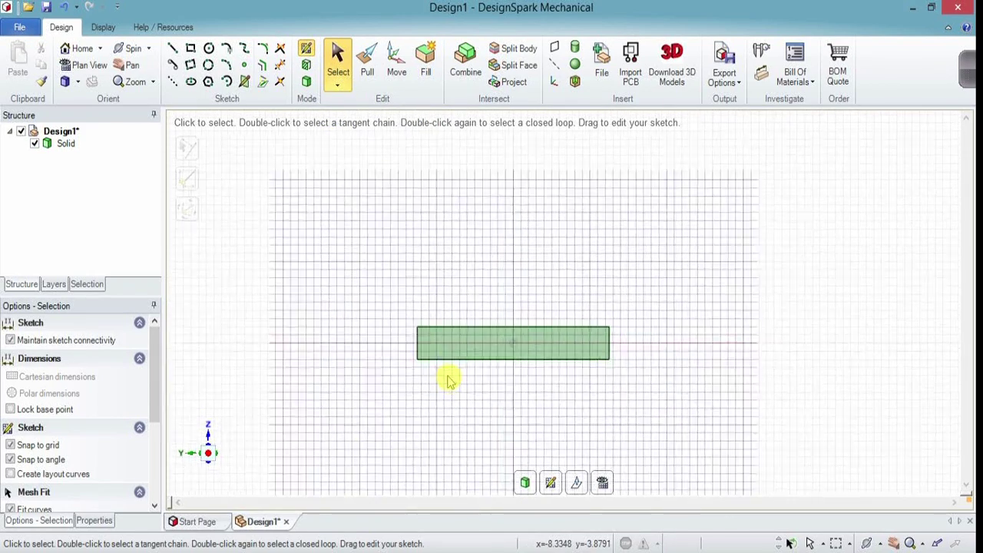
scroll(434, 378, up, 1)
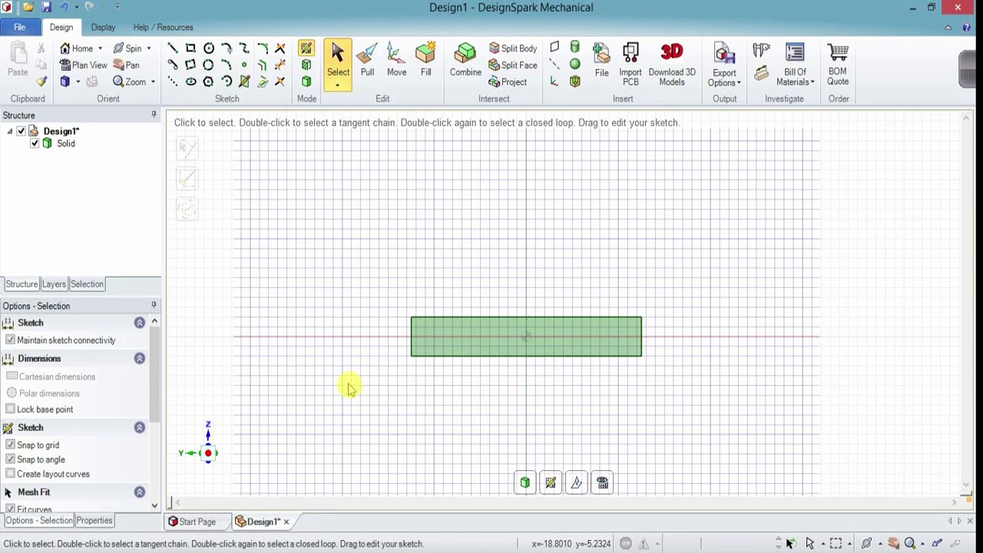
key(r)
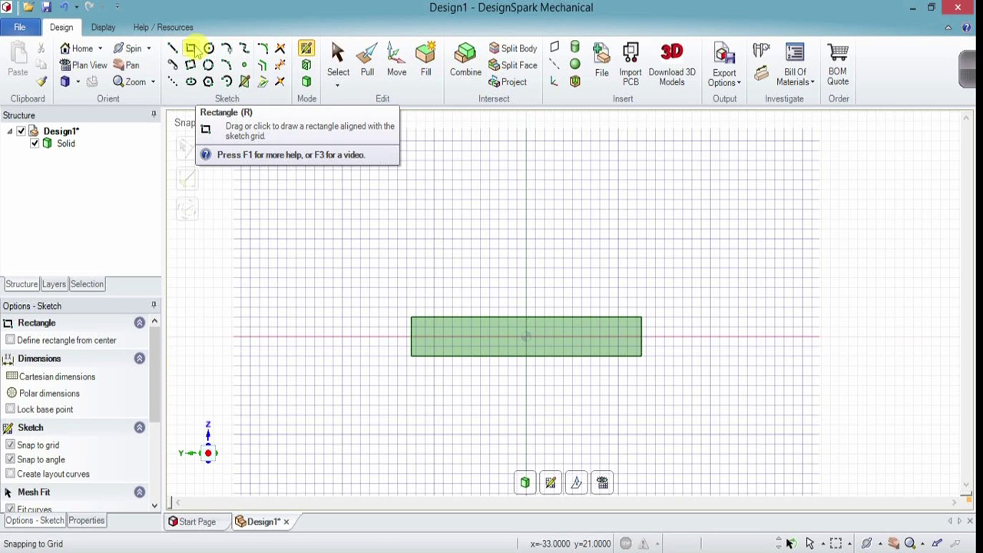
click(413, 358)
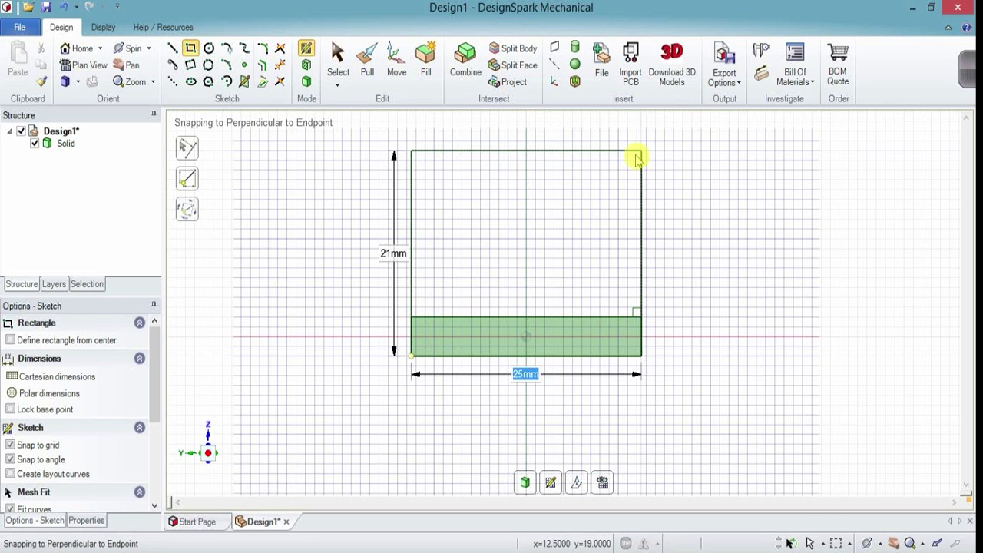
key(Tab)
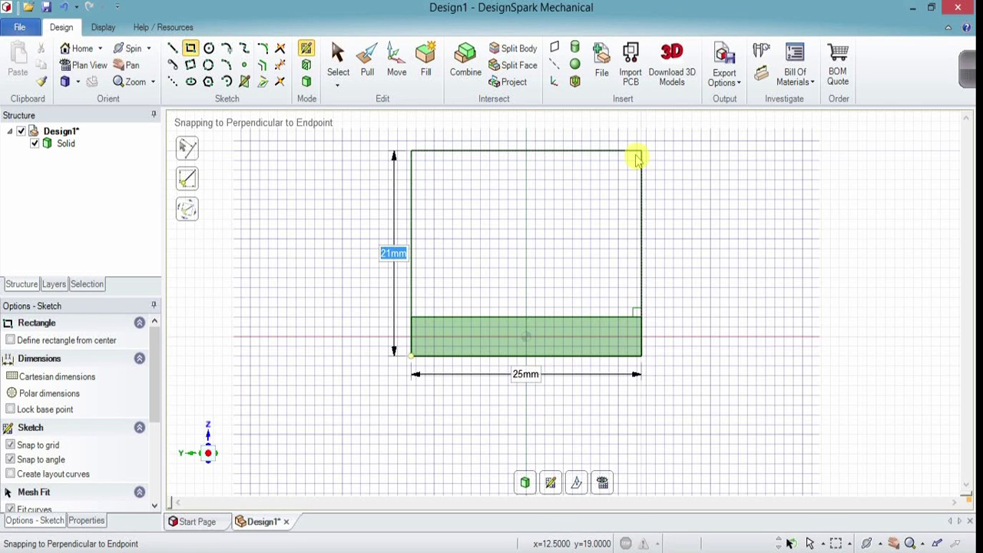
text(25)
key(Tab)
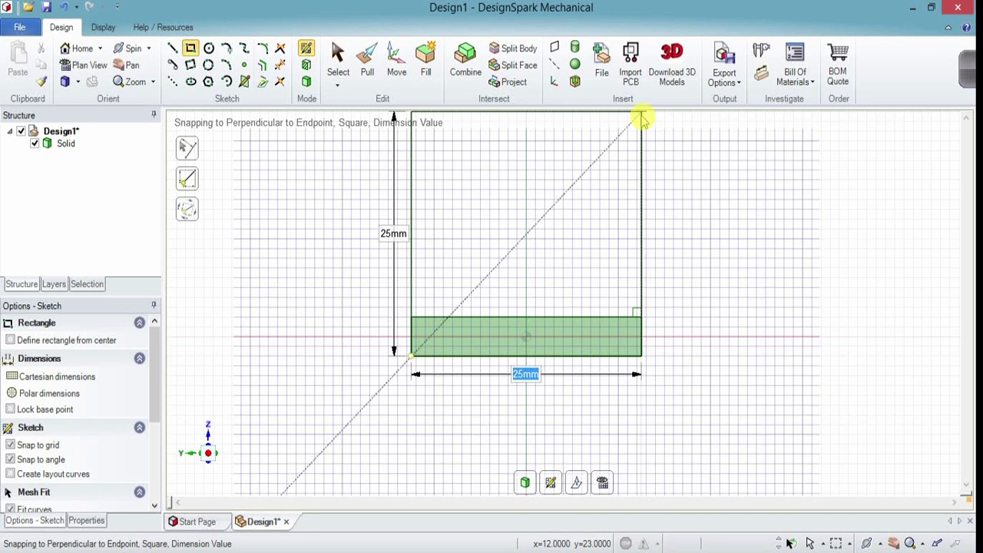
key(Return)
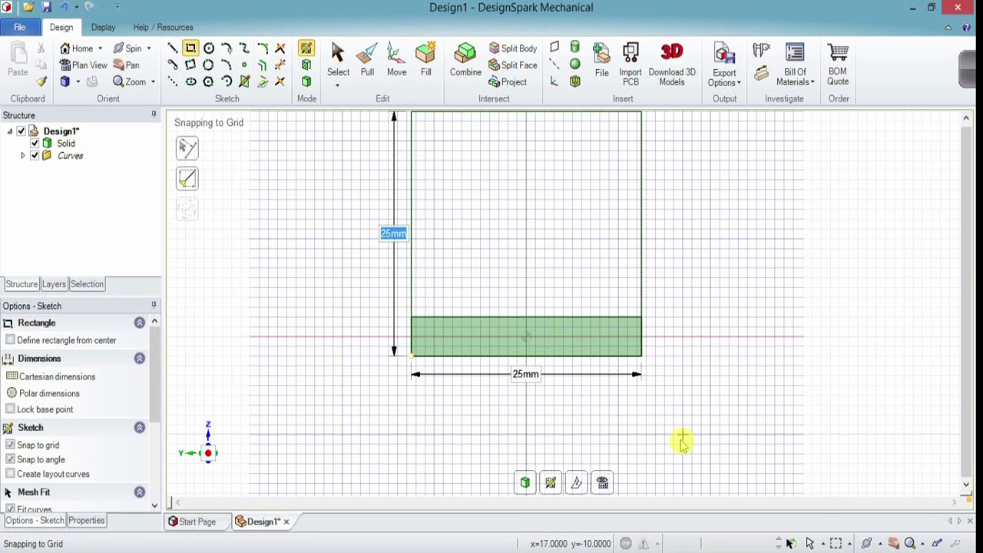
scroll(683, 469, down, 3)
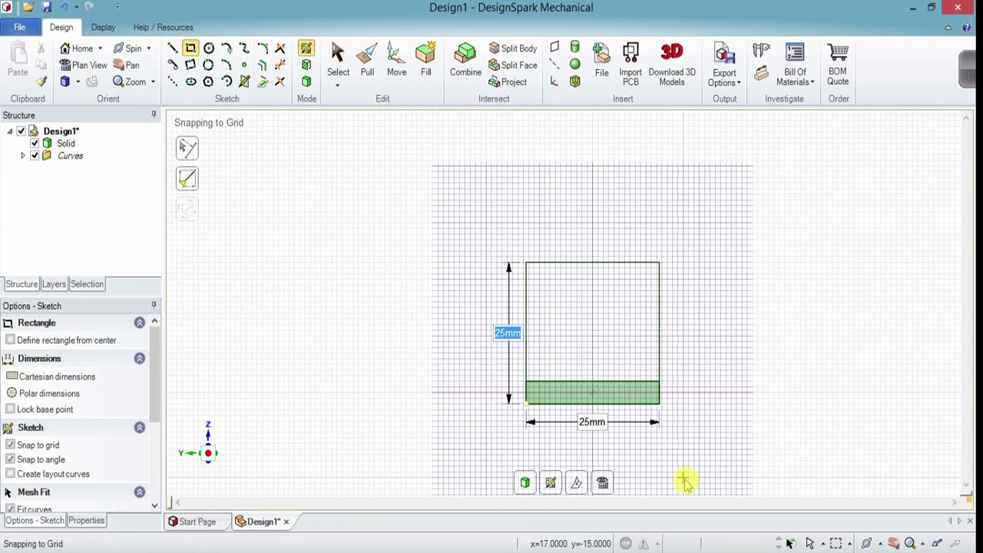
key(p)
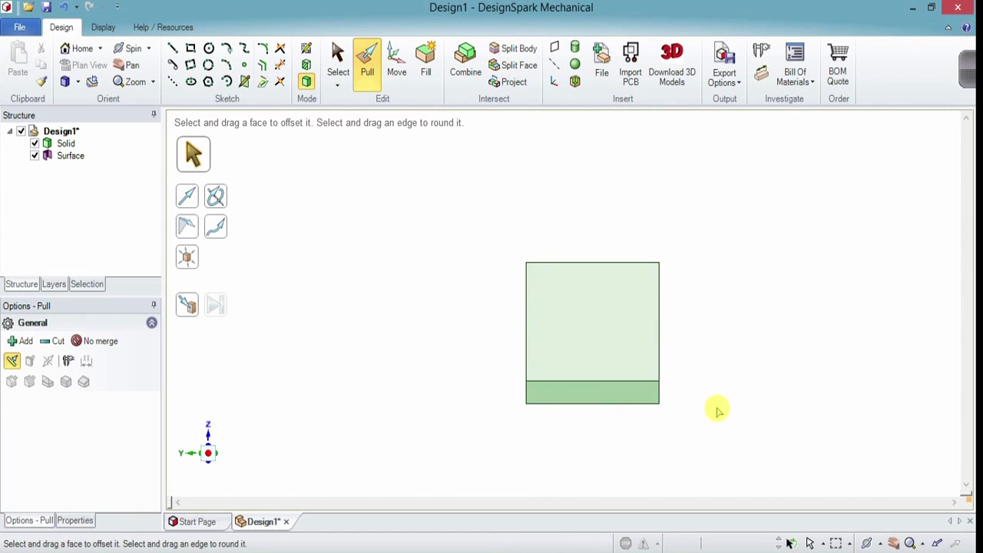
middle_drag(715, 408, 496, 444)
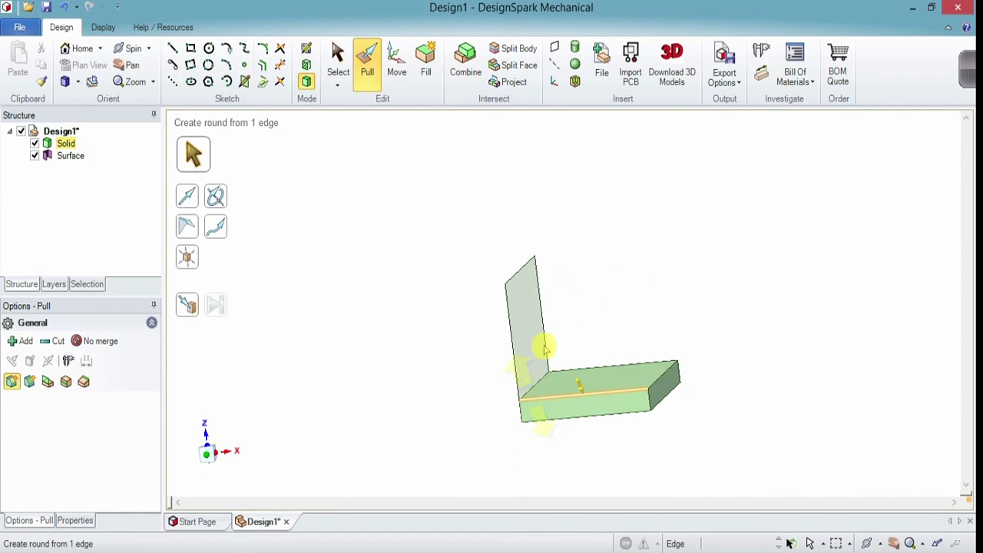
click(530, 321)
drag(540, 317, 548, 319)
text(4)
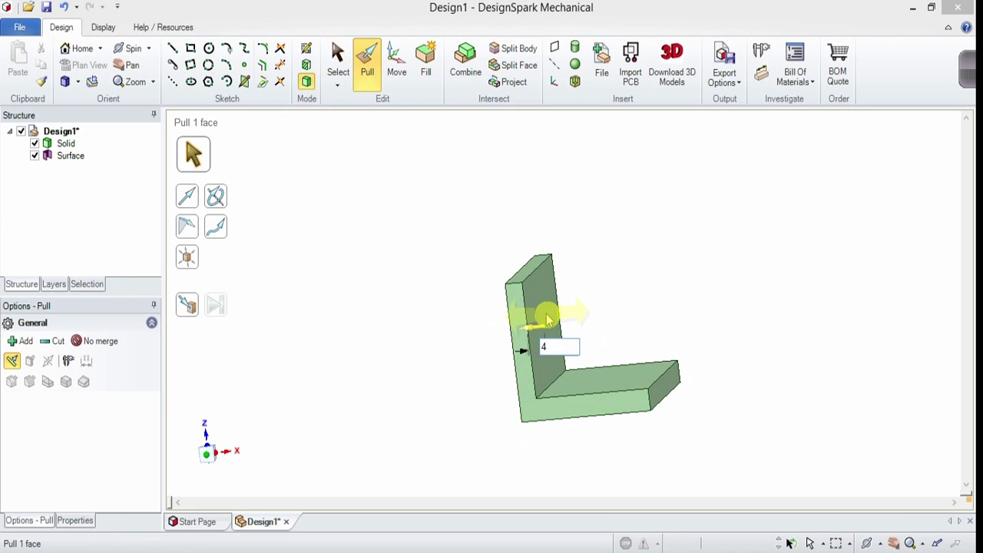
key(Return)
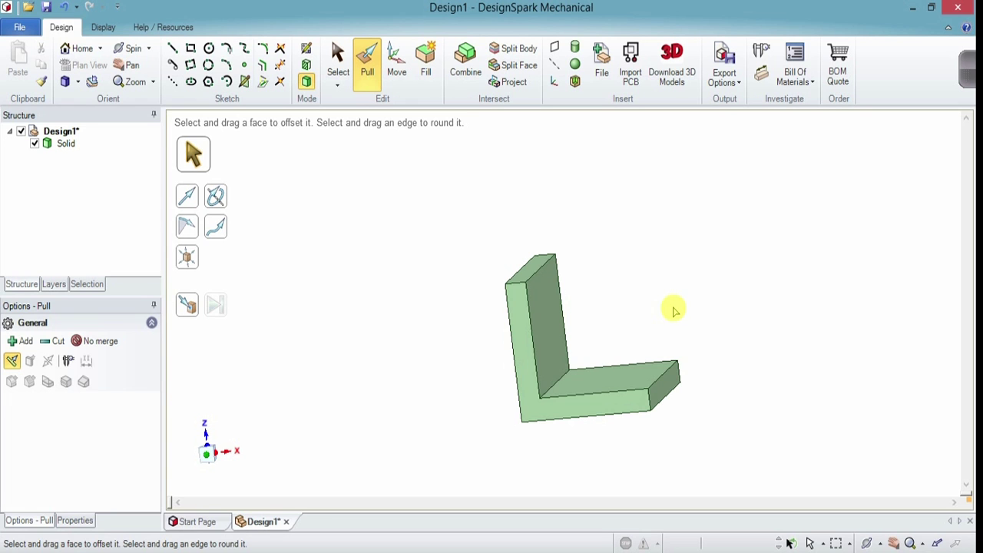
click(536, 270)
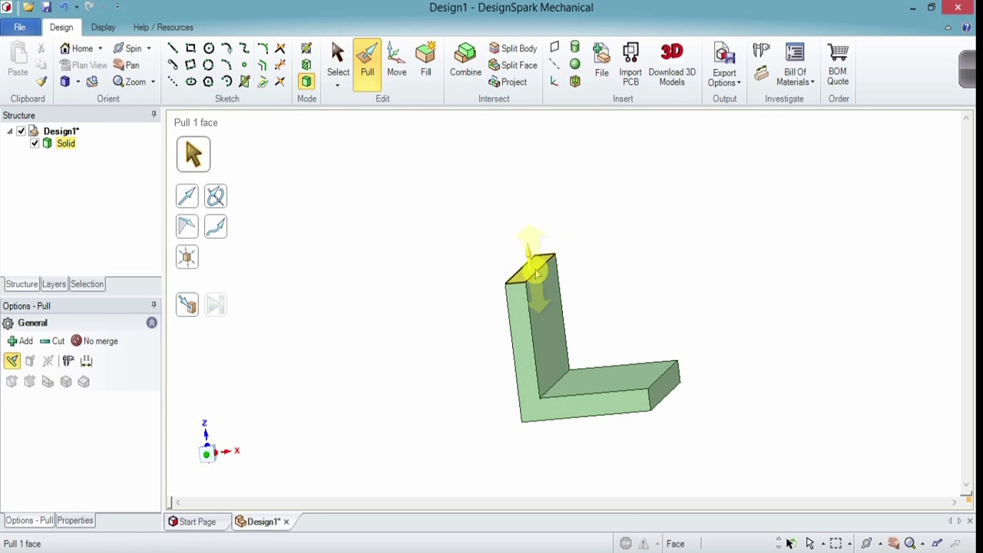
click(564, 390)
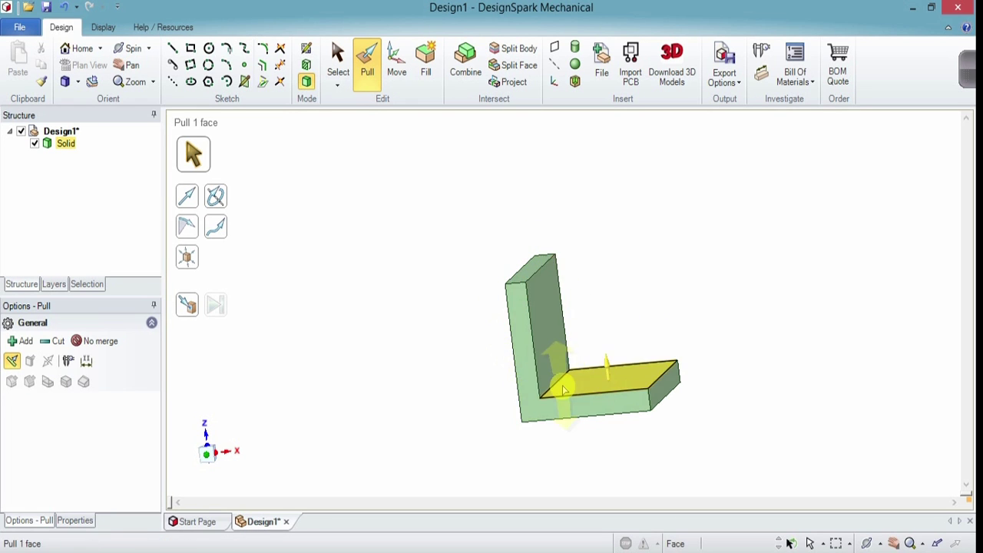
click(600, 414)
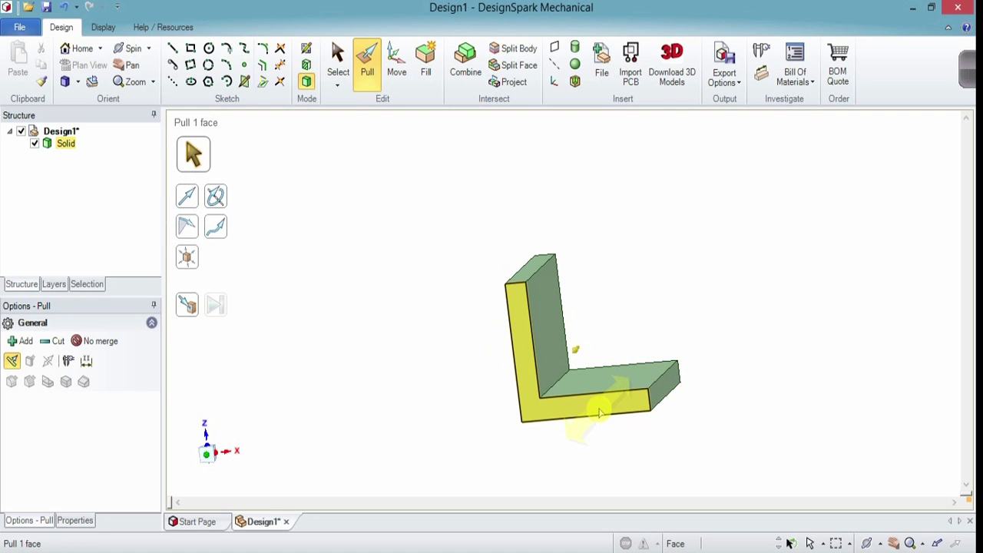
key(s)
click(637, 347)
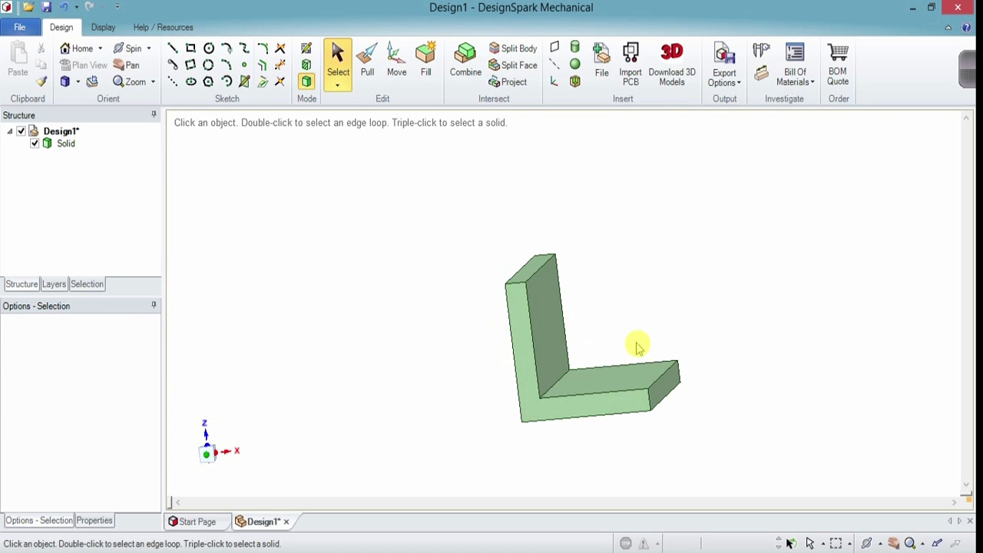
mouse_move(636, 347)
middle_down()
mouse_move(476, 274)
mouse_move(689, 289)
mouse_move(630, 353)
middle_up()
click(622, 362)
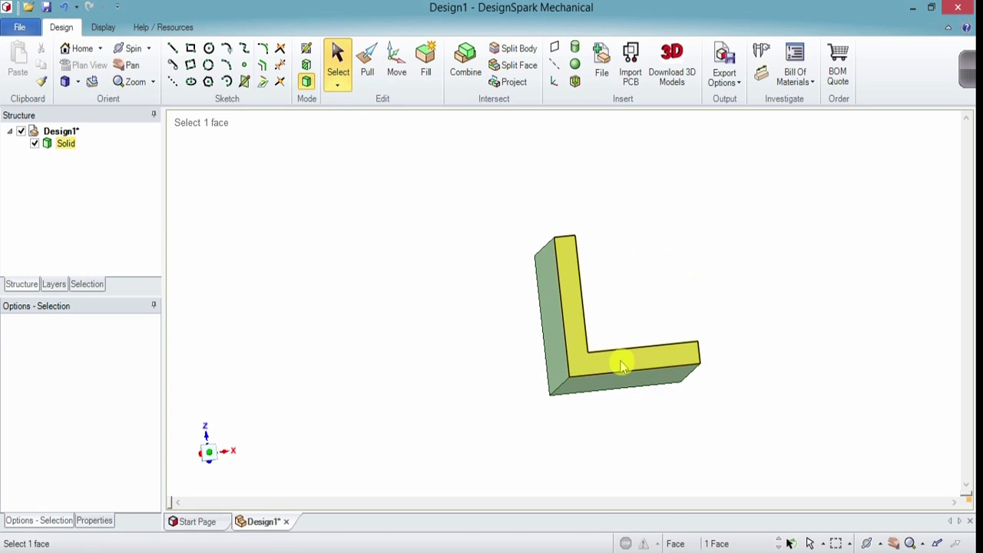
click(591, 394)
click(559, 358)
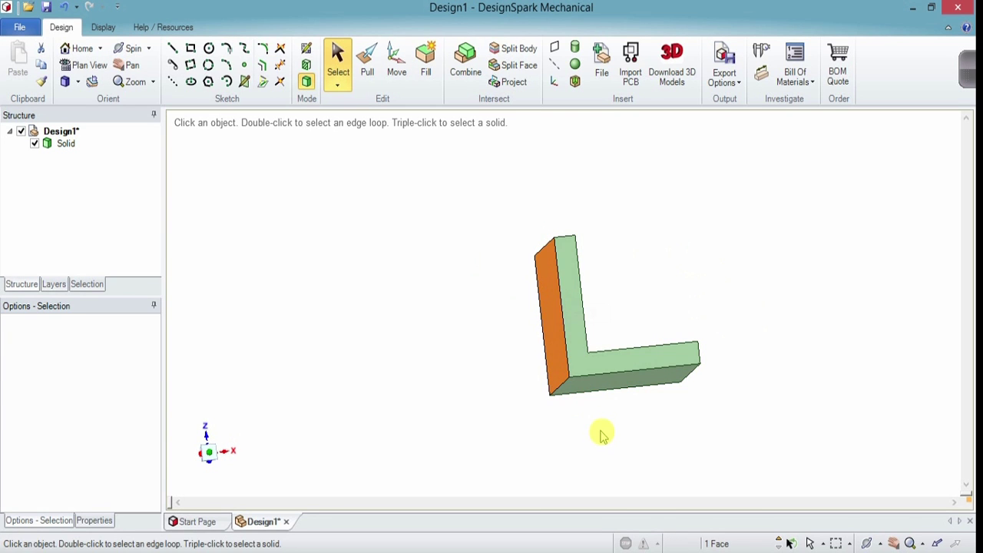
key(h)
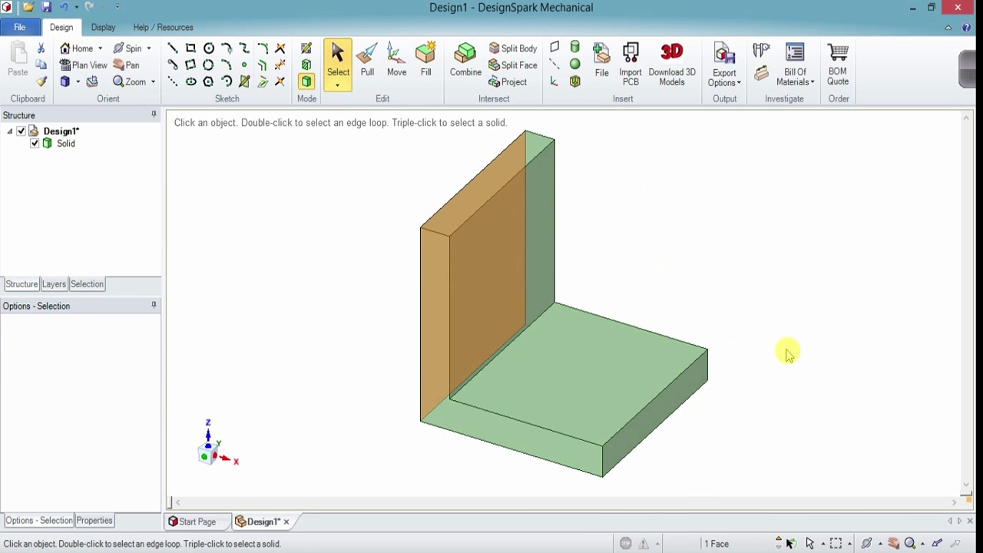
Step: Start a sketch on the base plate's top face and view it in plan view
click(784, 353)
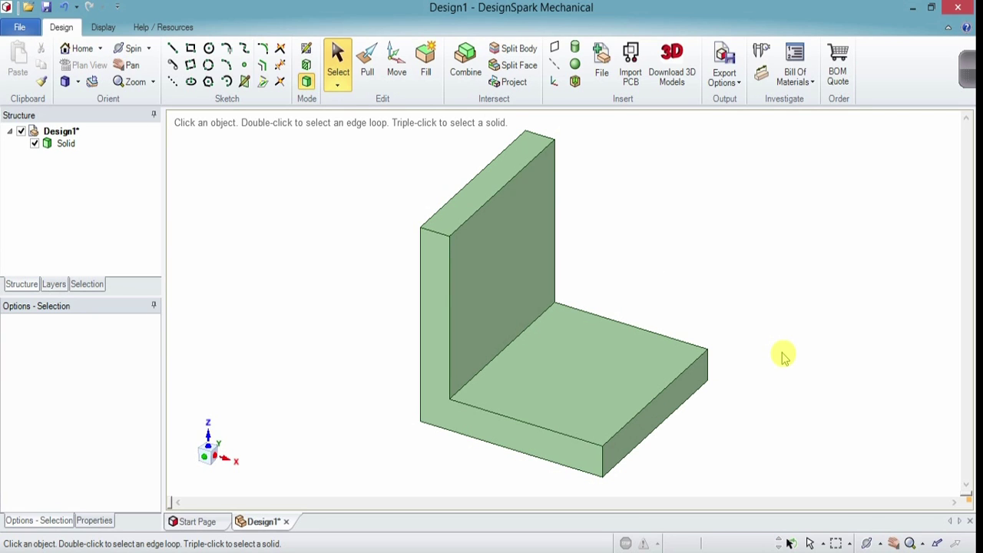
click(618, 379)
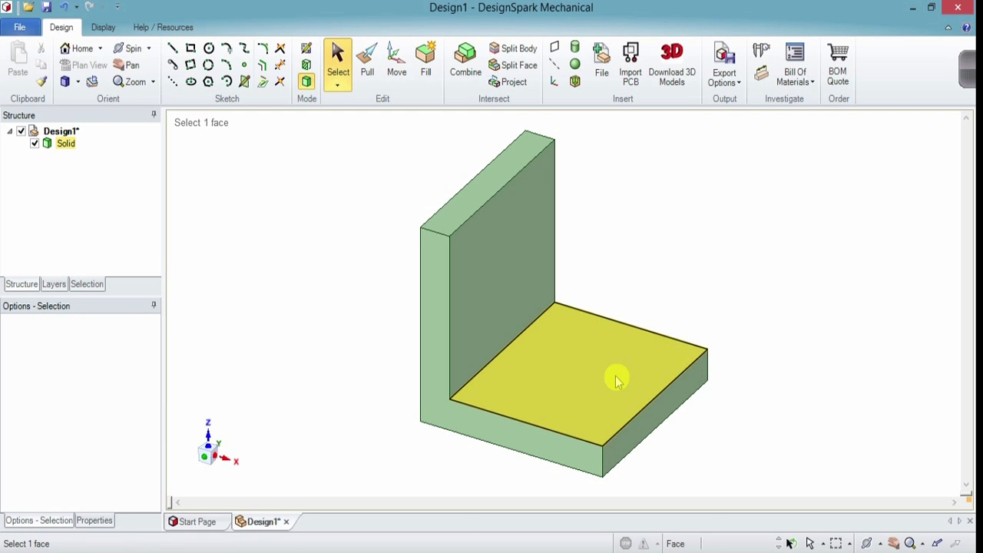
click(615, 379)
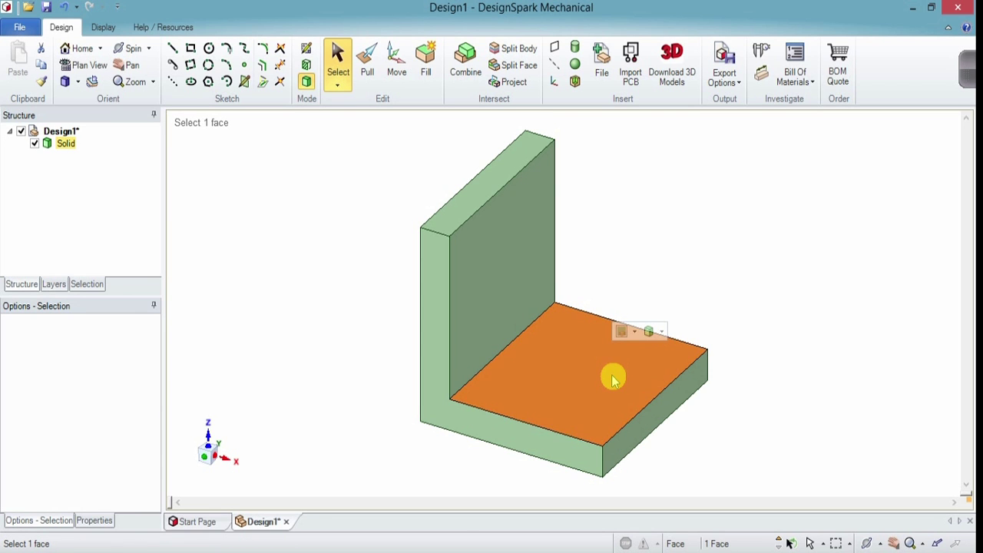
key(k)
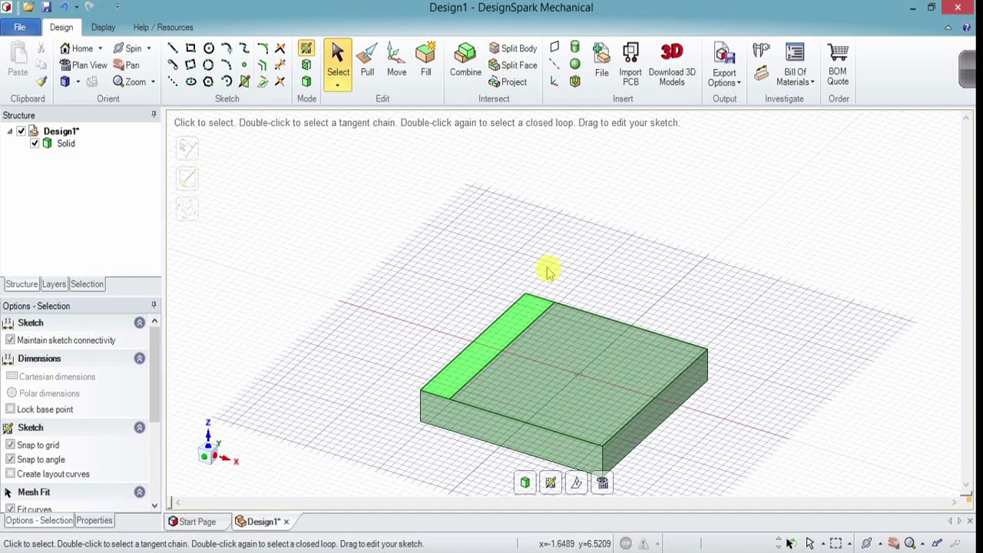
key(v)
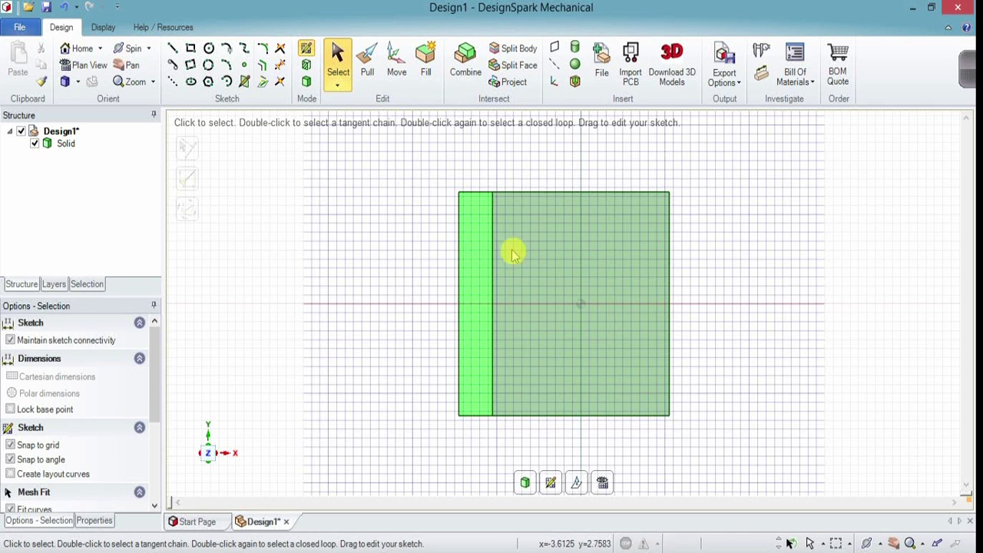
Step: Pick the outline's inner, right, top and left edges in the plate sketch
click(493, 294)
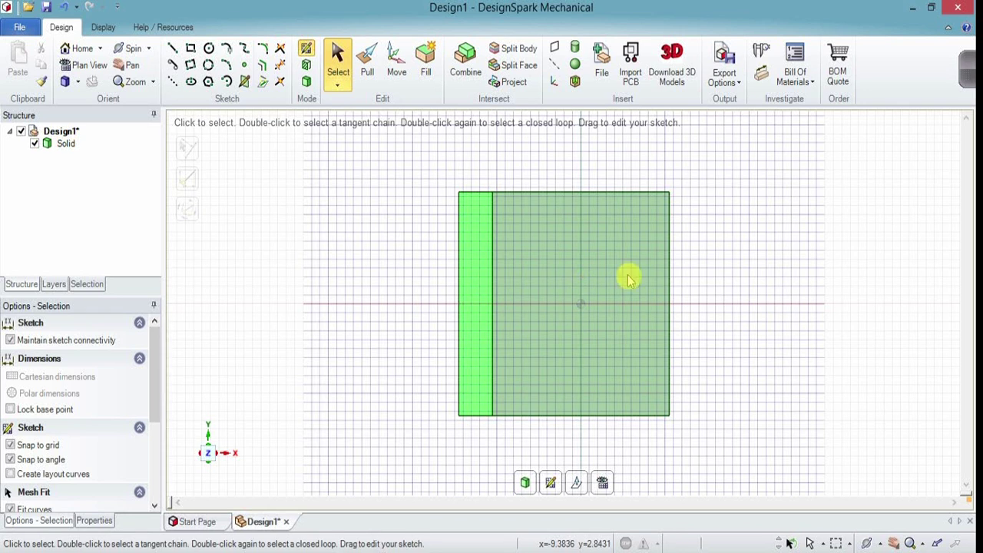
click(669, 288)
click(582, 193)
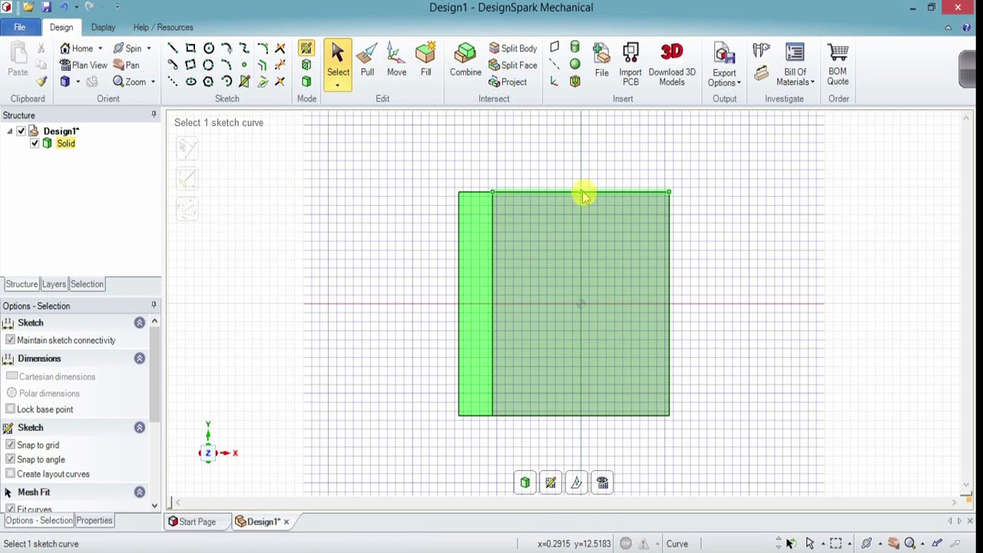
click(559, 206)
click(458, 273)
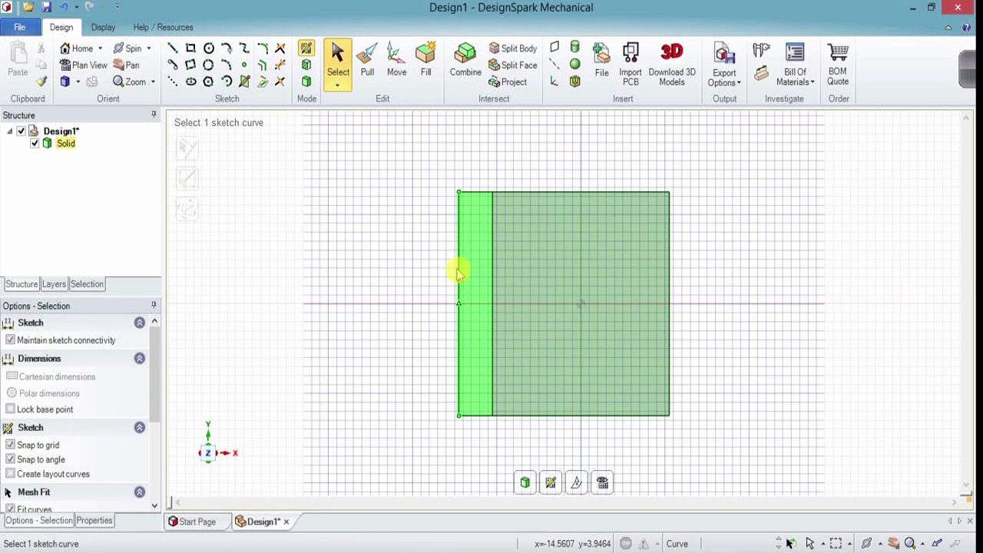
click(648, 243)
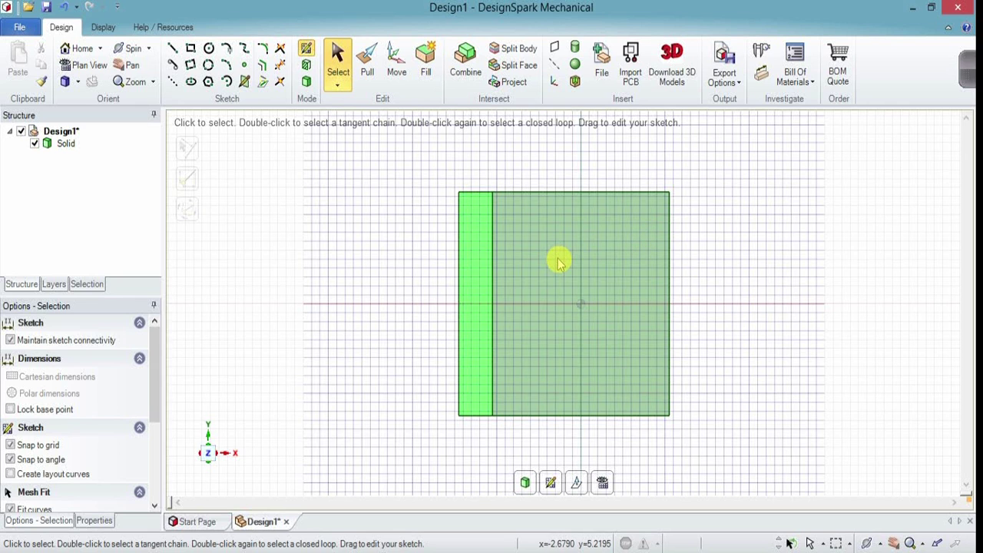
Step: Draw a 35.355 mm diagonal line from the outline's top-left to bottom-right corner
key(l)
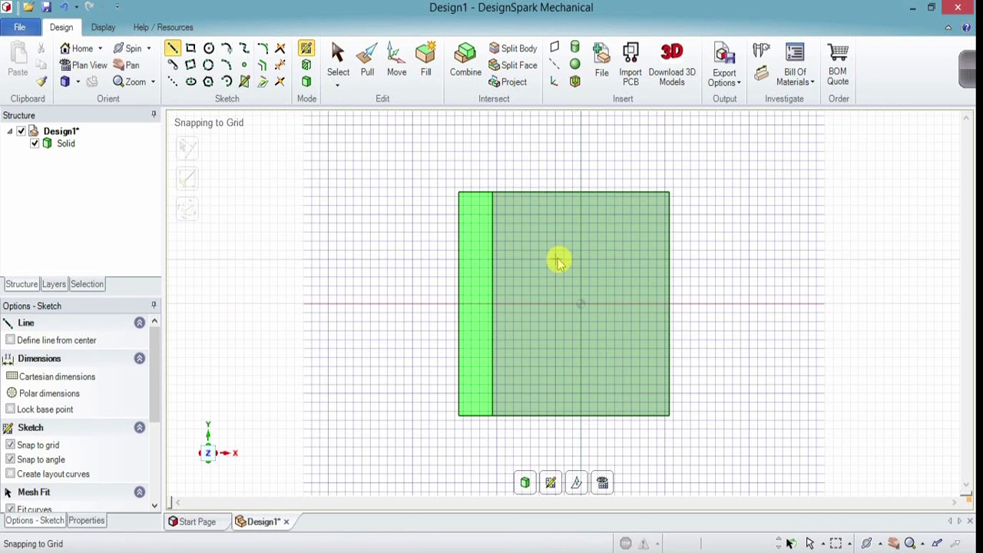
click(174, 52)
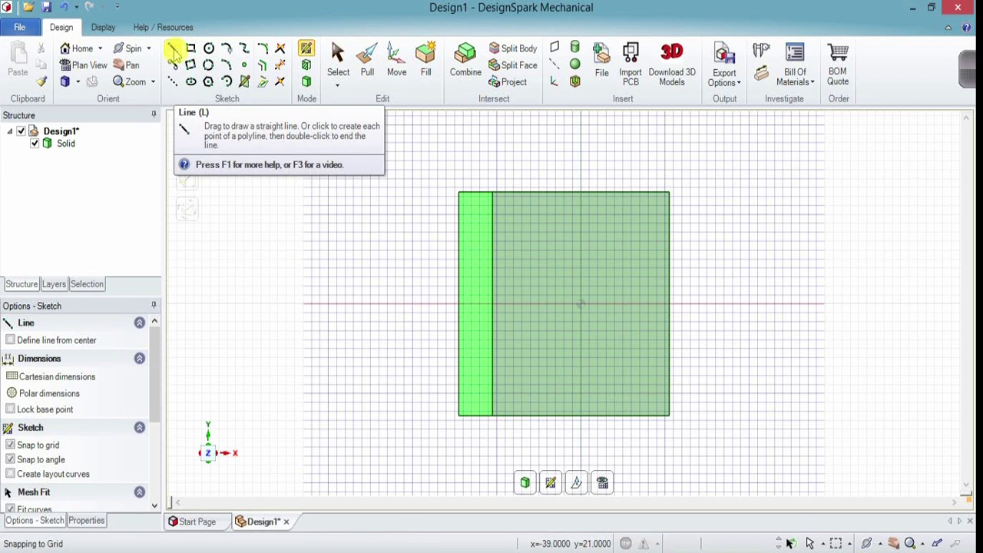
click(458, 194)
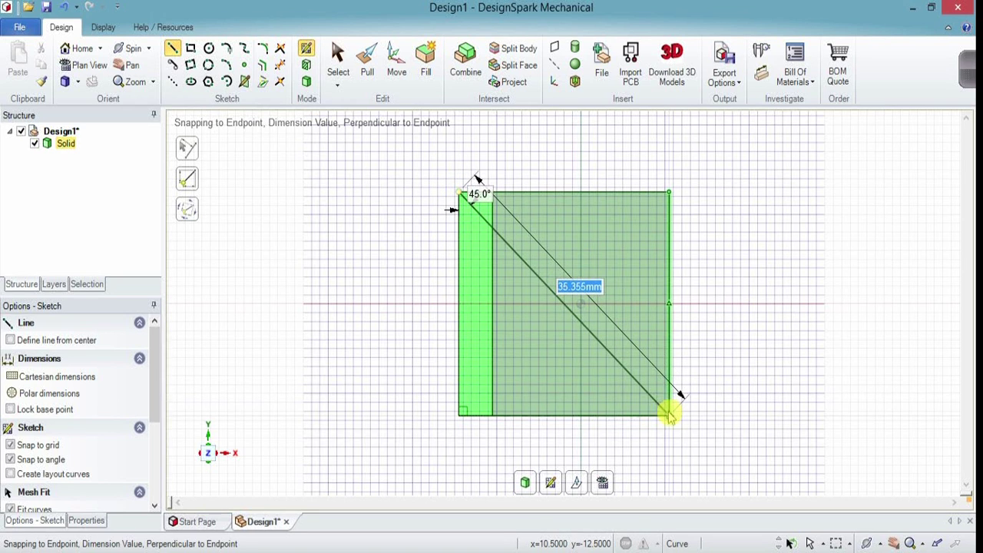
click(669, 416)
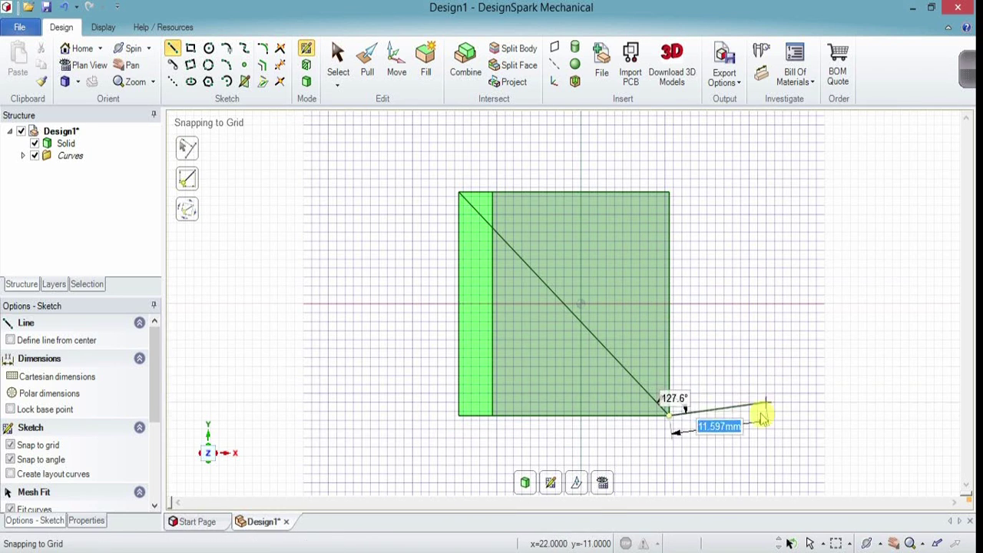
key(Escape)
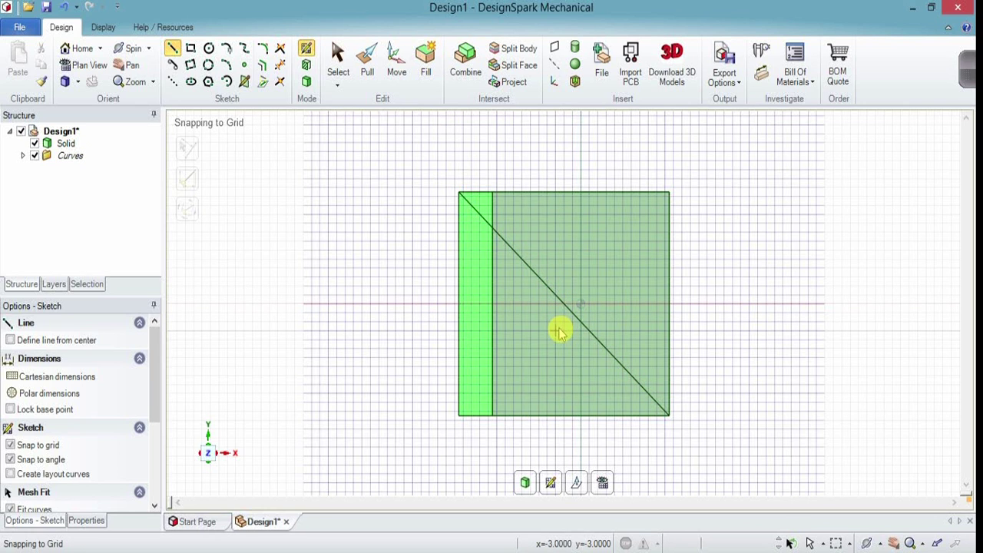
Step: Draw a 6 mm circle centred on the diagonal's midpoint
key(Escape)
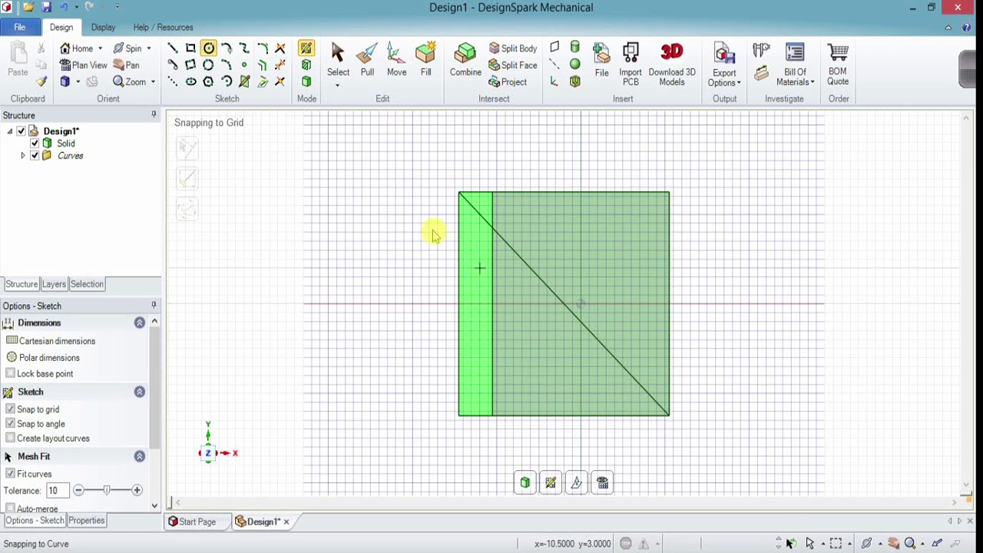
click(210, 51)
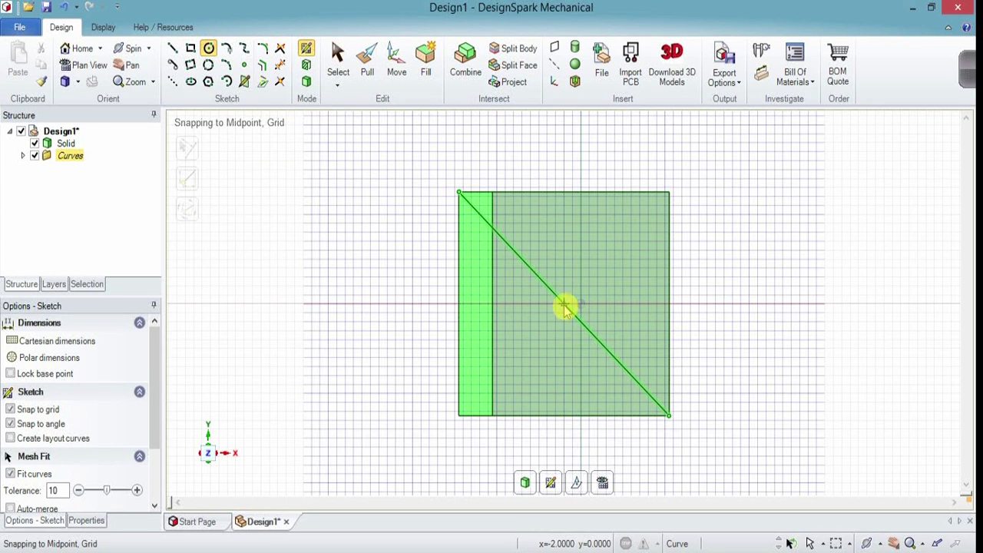
click(563, 305)
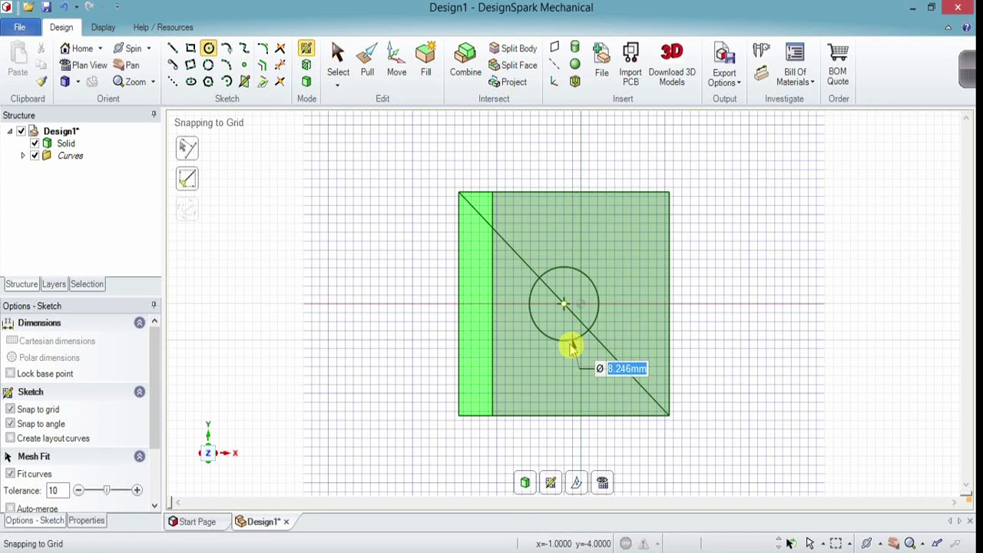
text(6)
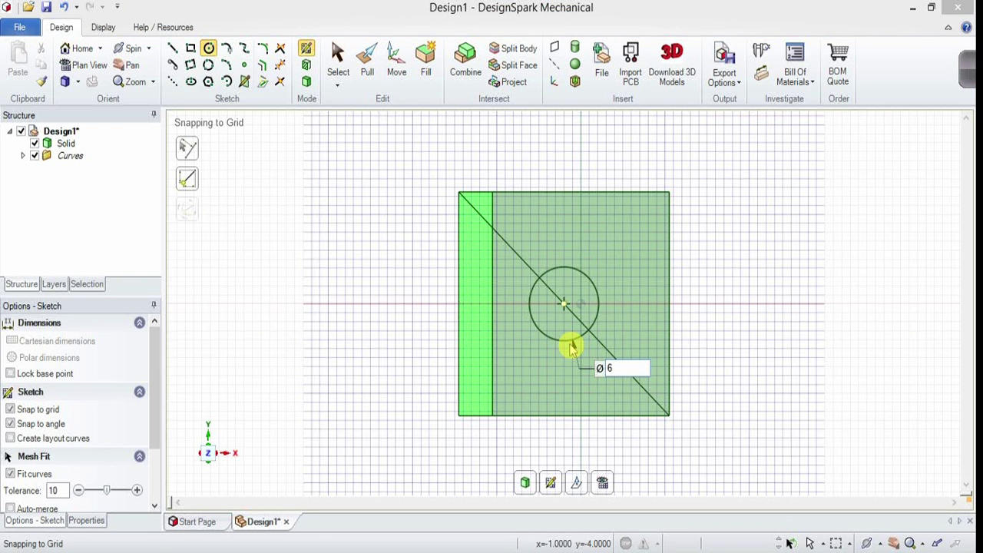
key(Return)
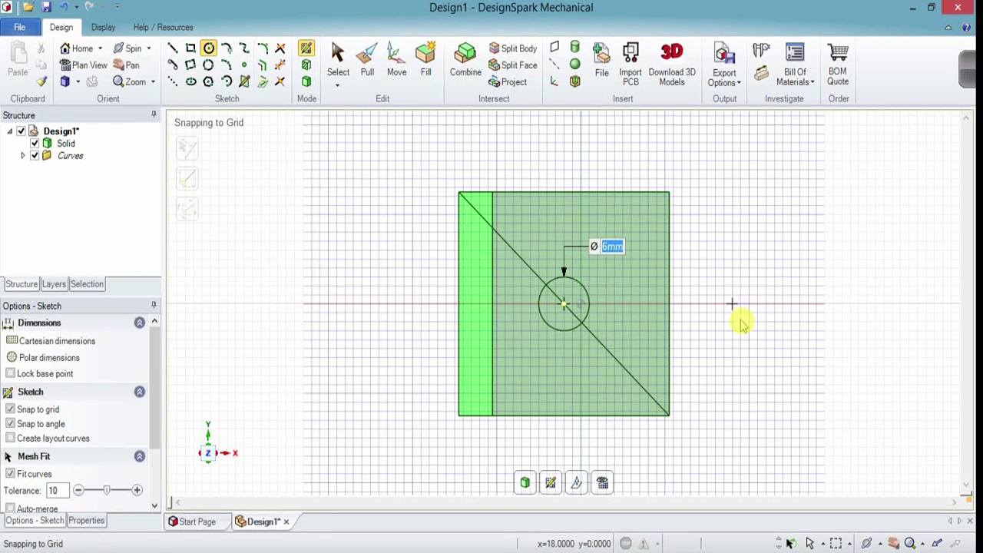
mouse_move(750, 391)
middle_down()
mouse_move(746, 254)
mouse_move(737, 285)
middle_up()
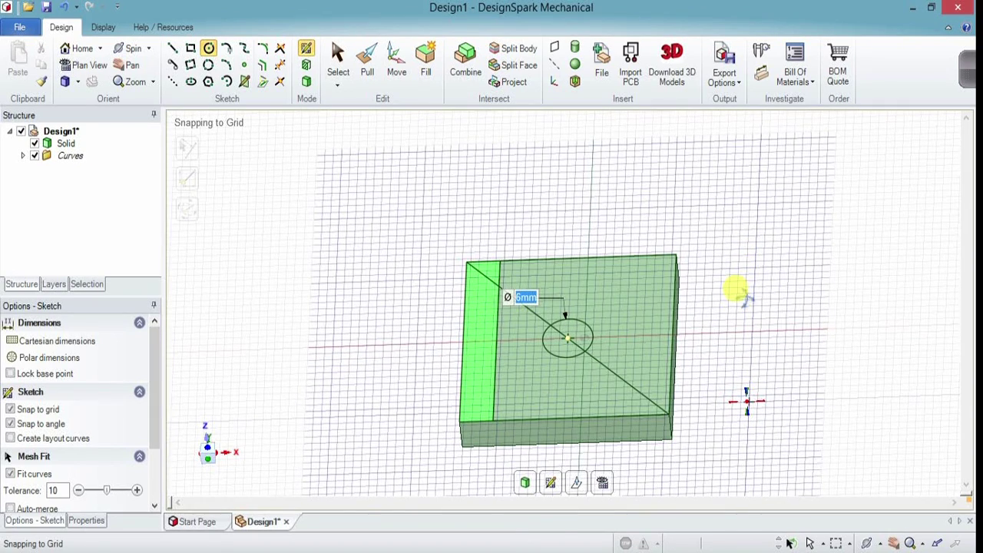
Step: Delete the diagonal guide line and leave the sketch for the 3D solid
key(Escape)
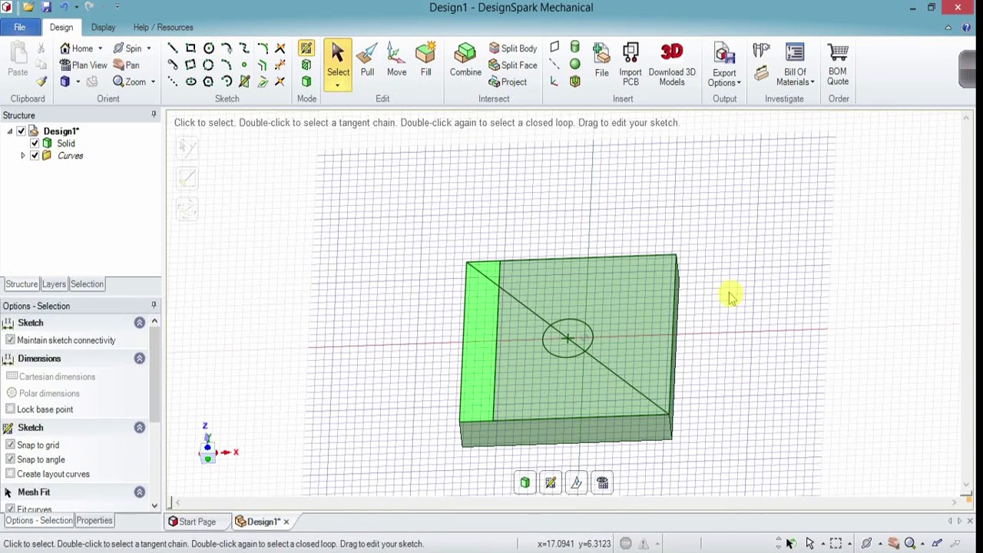
click(644, 396)
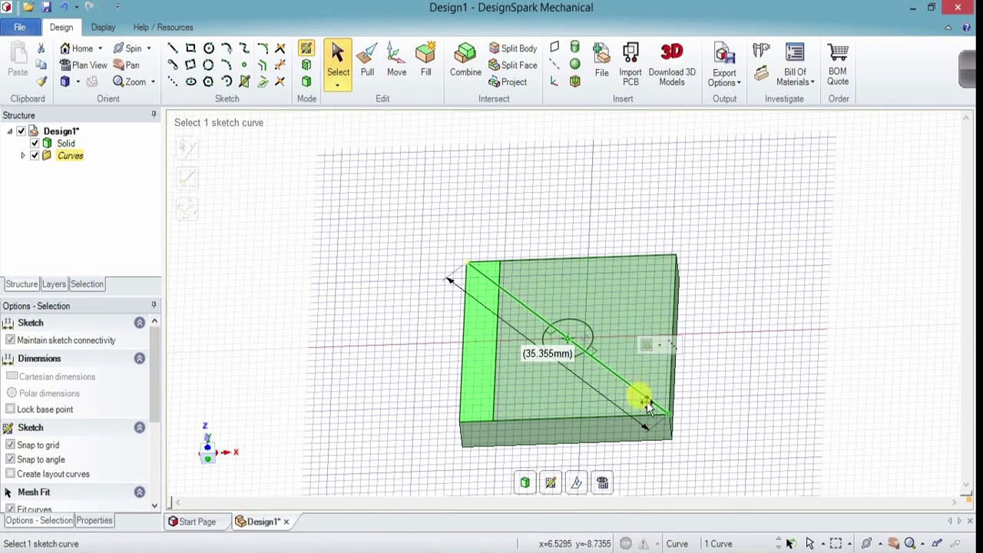
key(Delete)
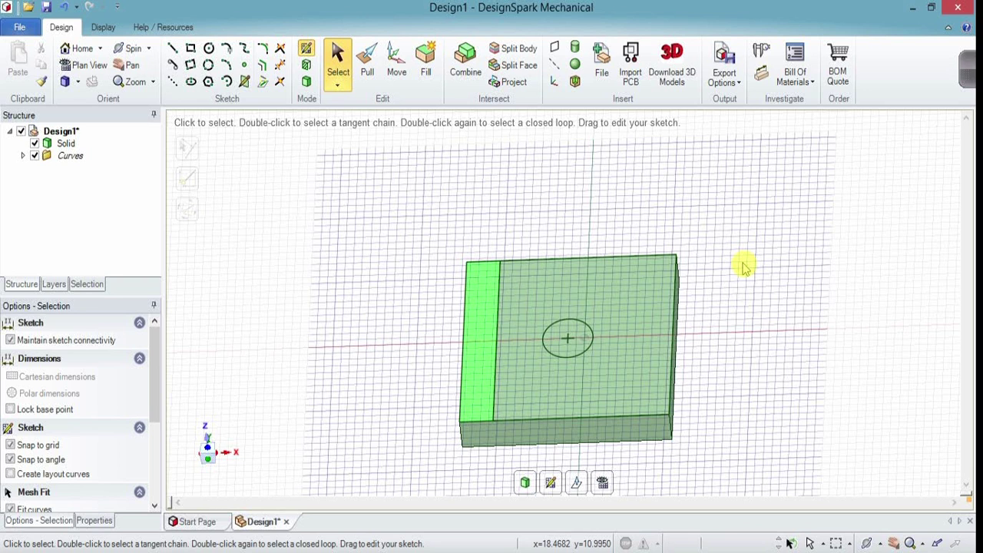
key(p)
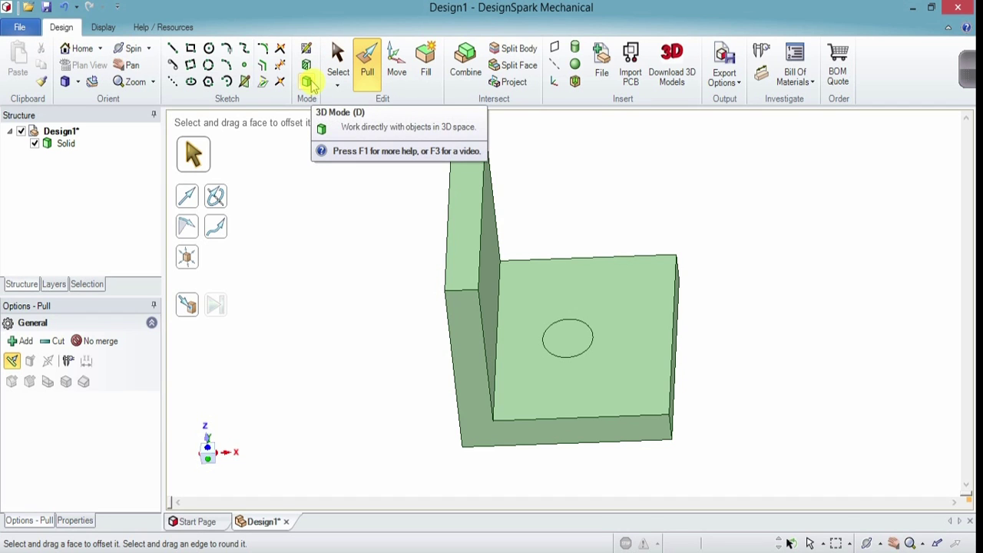
Step: Pull the 6 mm circle up to the plate's bottom edge, cutting a through-hole in the base plate
click(572, 339)
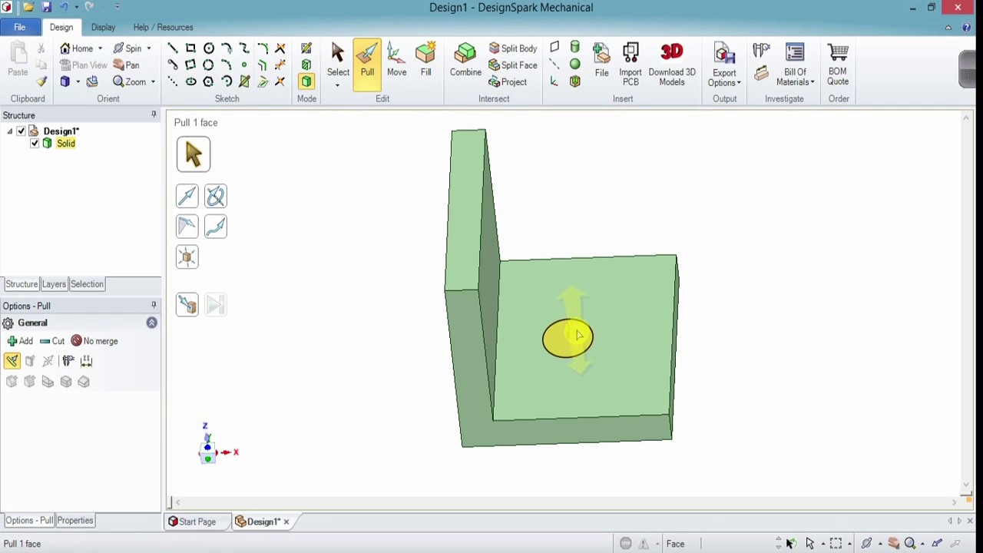
click(579, 340)
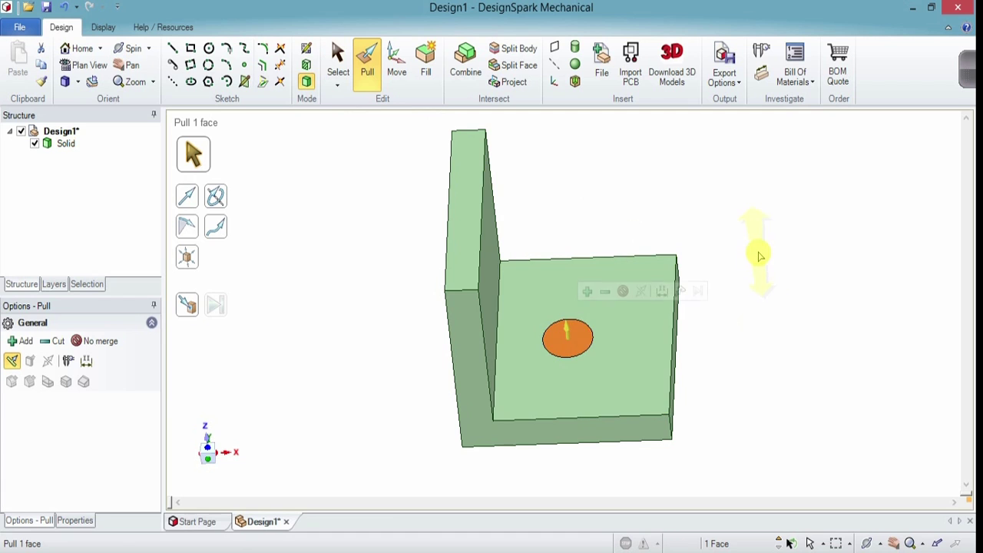
drag(758, 264, 759, 289)
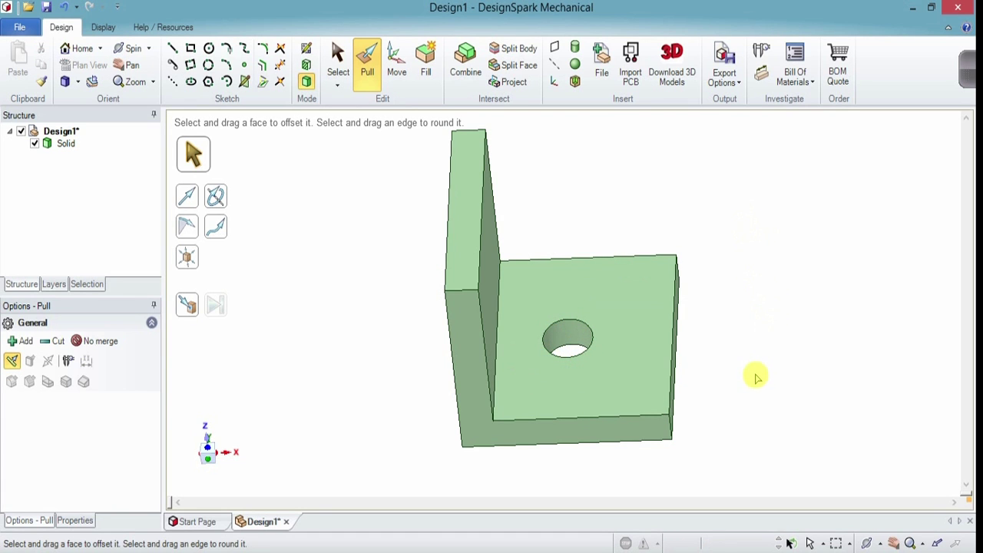
key(ctrl+z)
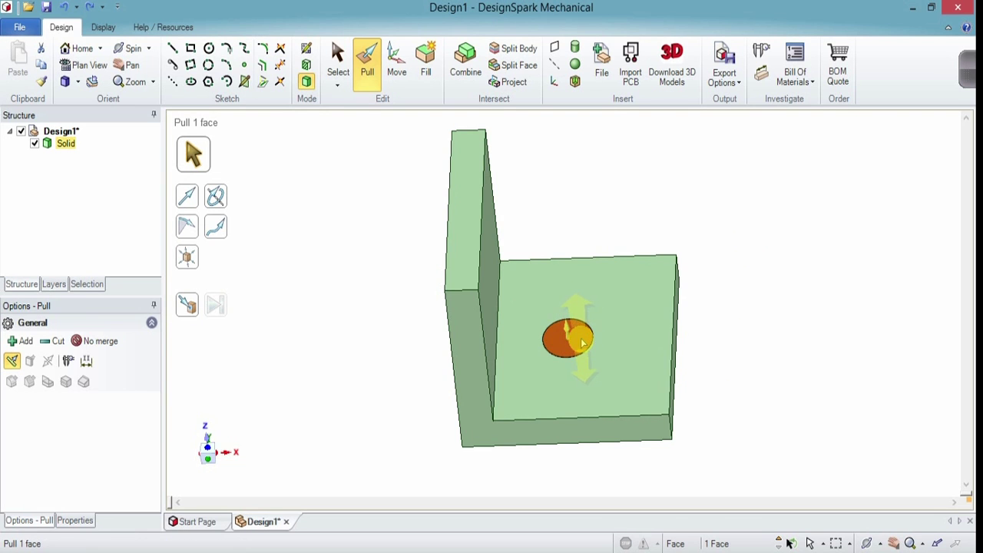
mouse_move(582, 339)
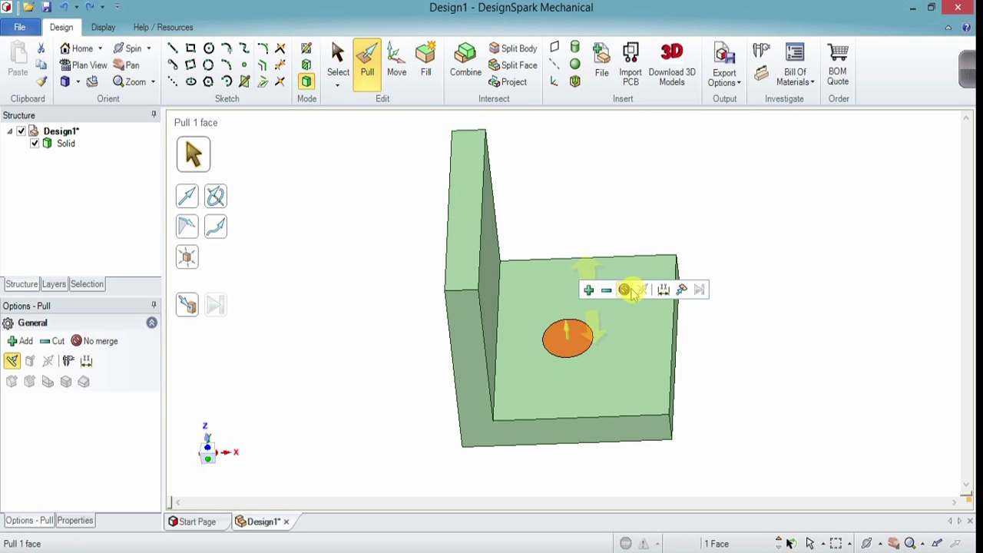
click(681, 290)
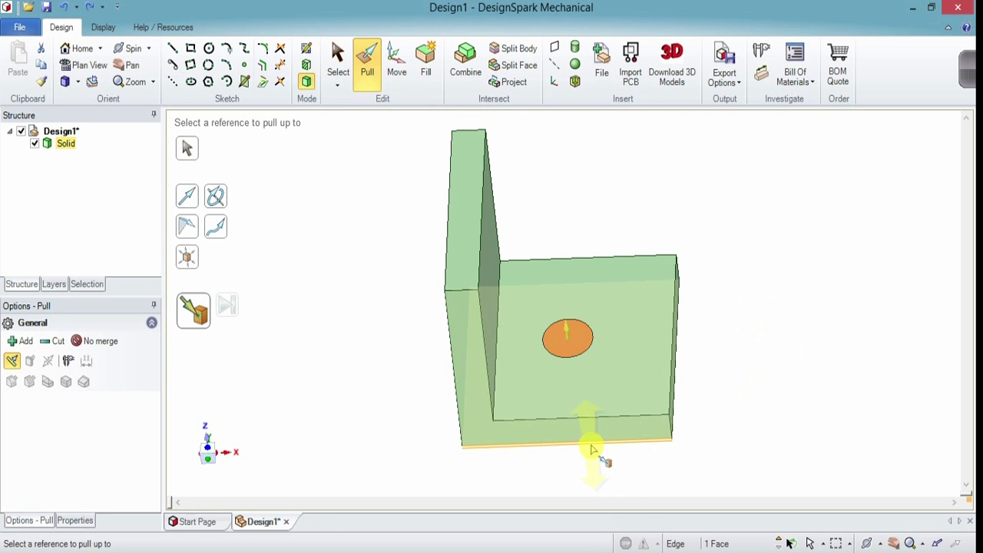
click(592, 449)
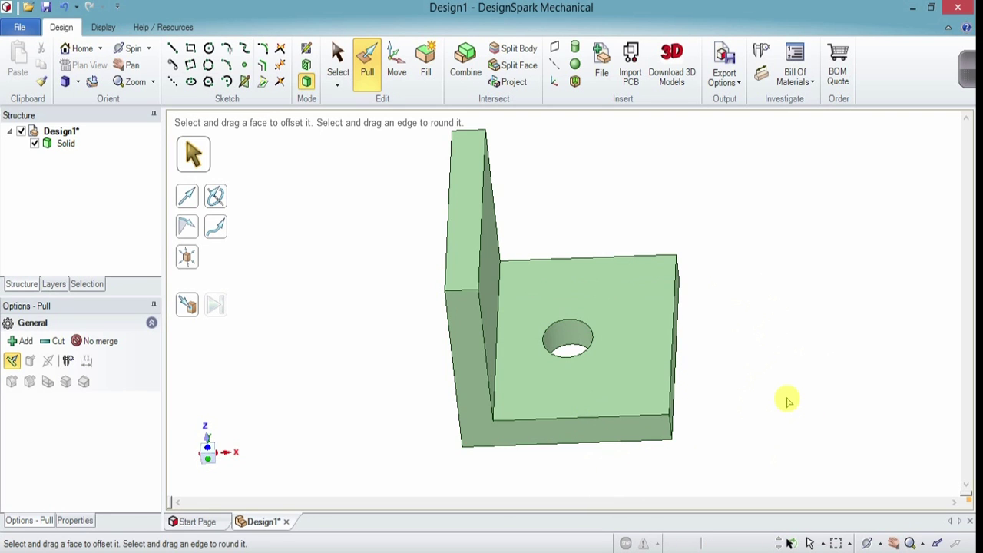
mouse_move(784, 388)
middle_down()
mouse_move(778, 446)
mouse_move(714, 417)
mouse_move(750, 356)
mouse_move(791, 392)
mouse_move(784, 396)
middle_up()
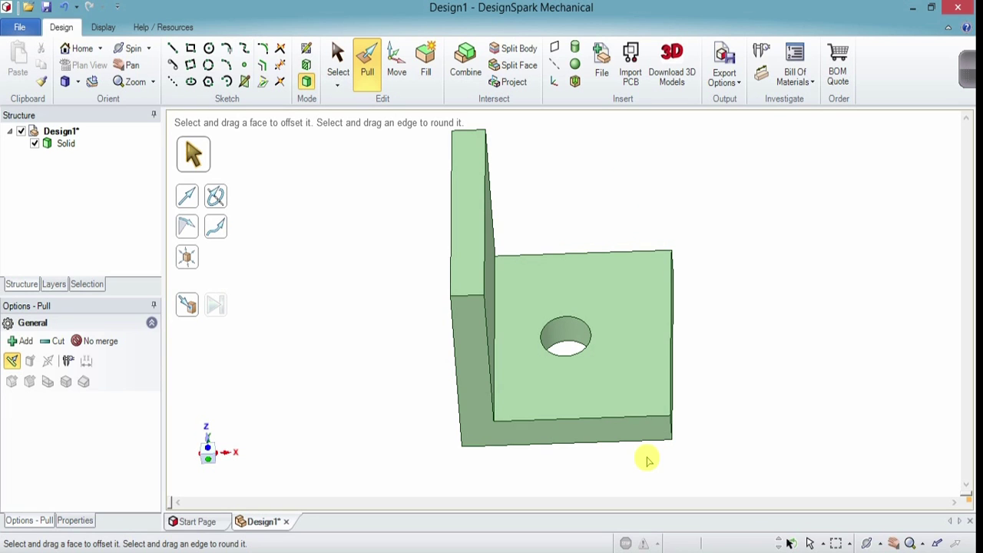
Step: Set the hole face 3 mm from the plate's bottom edge using the Ruler reference
click(566, 338)
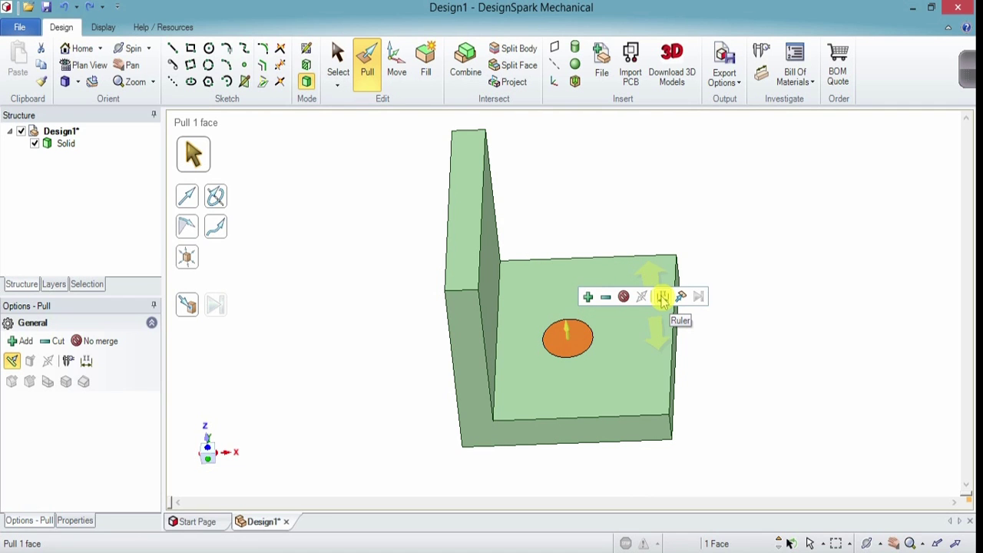
click(662, 297)
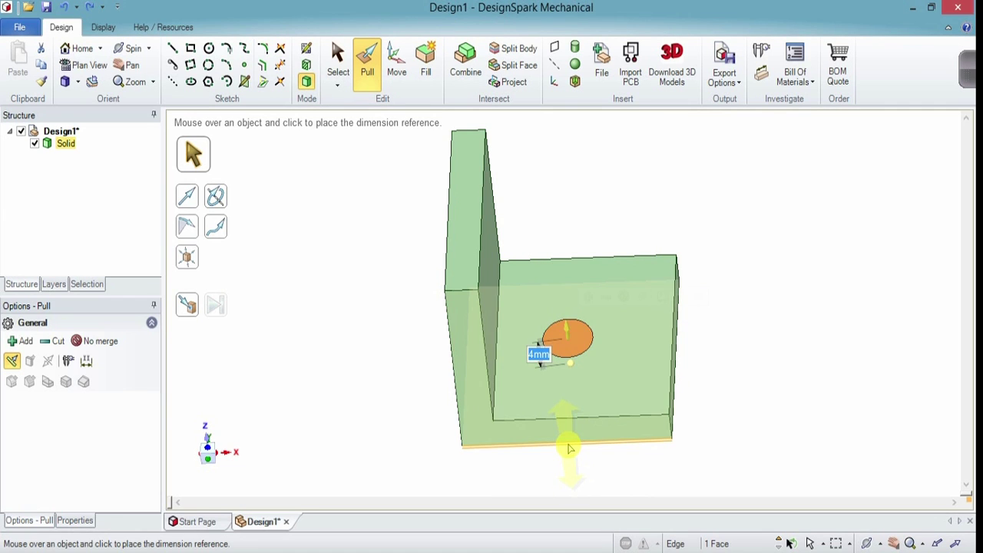
click(569, 449)
middle_drag(740, 450, 742, 336)
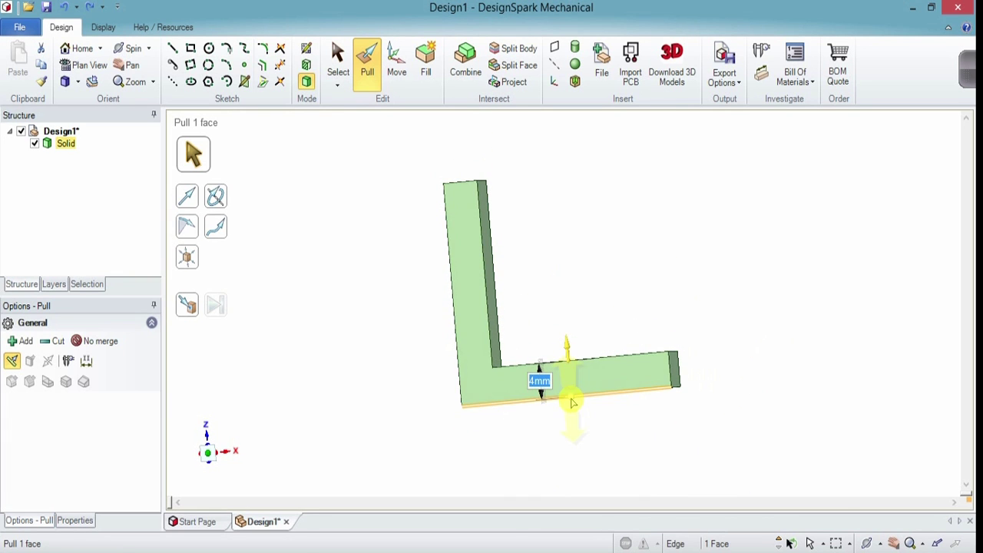
middle_drag(689, 351, 746, 331)
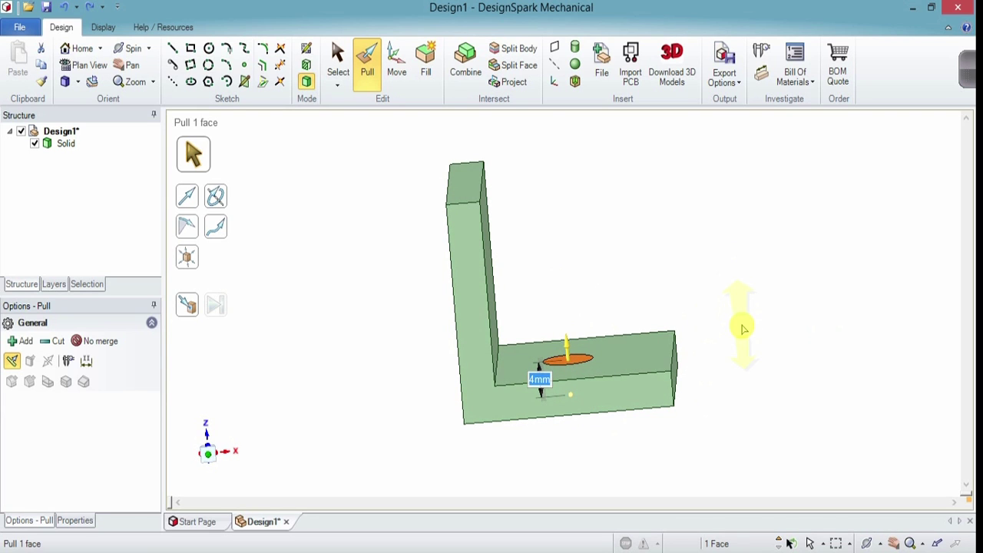
text(3)
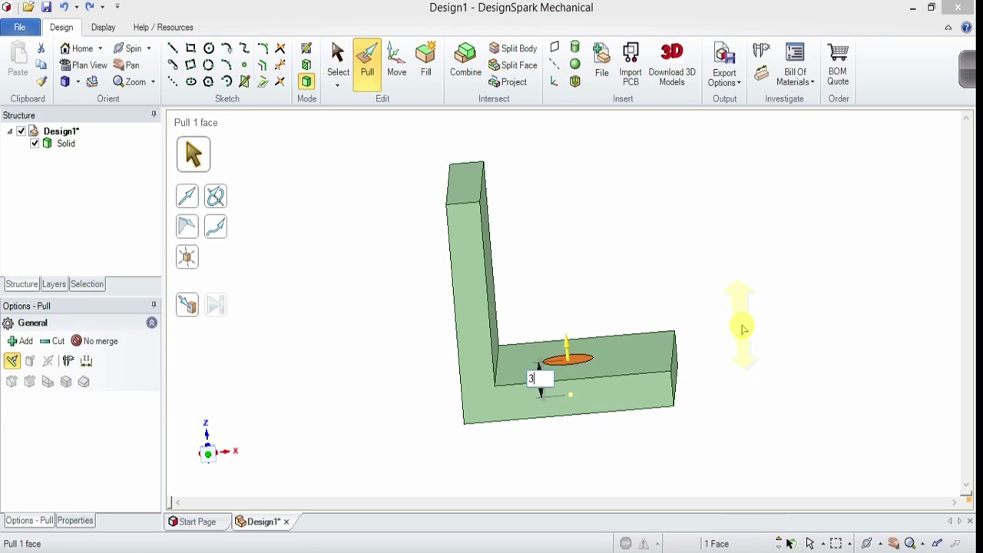
key(Return)
key(Escape)
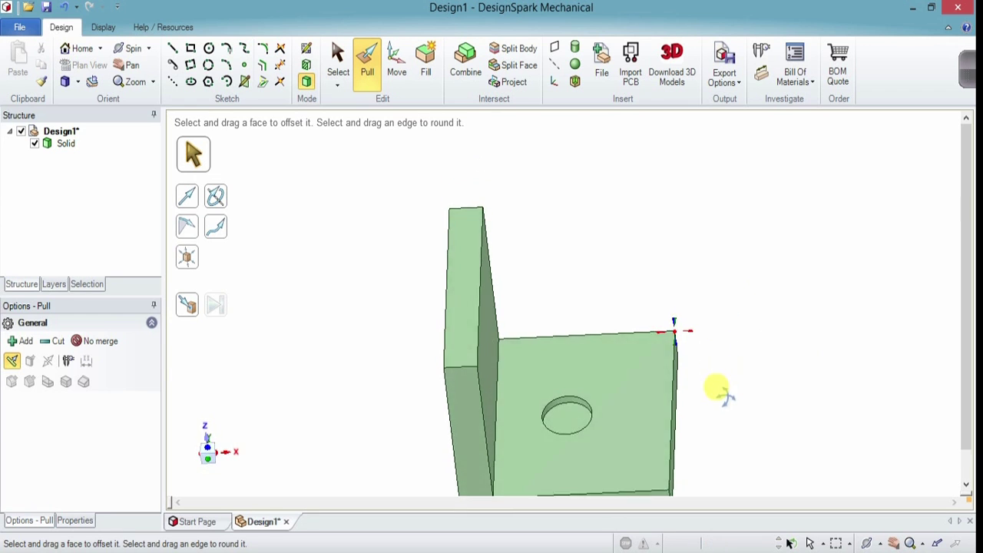
Step: Pull the base-plate hole face back down fully through the plate
middle_drag(716, 388, 648, 350)
click(647, 349)
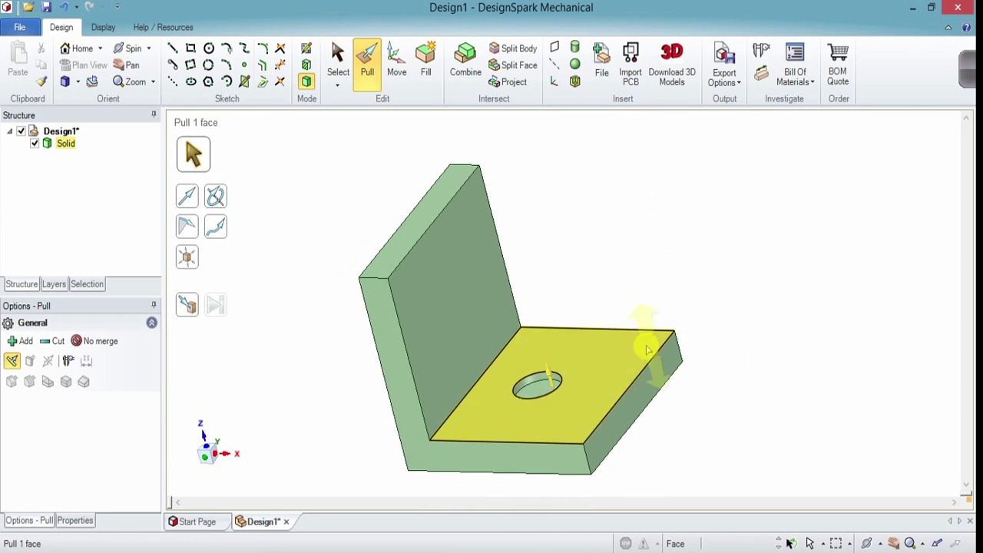
click(527, 391)
click(540, 389)
drag(540, 389, 569, 453)
middle_drag(637, 292, 674, 257)
Step: Start a face-on sketch on the vertical wall's inner face
key(s)
click(467, 314)
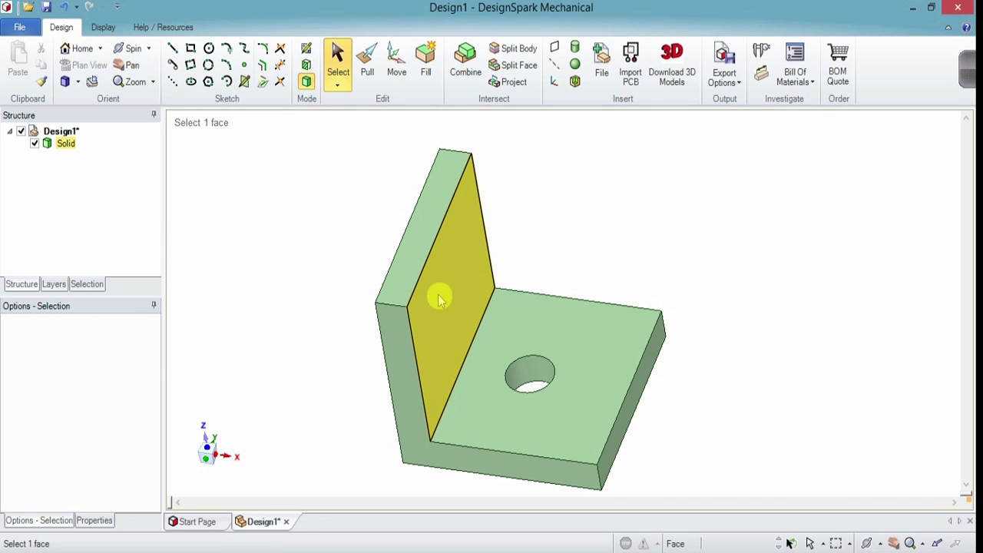
click(439, 300)
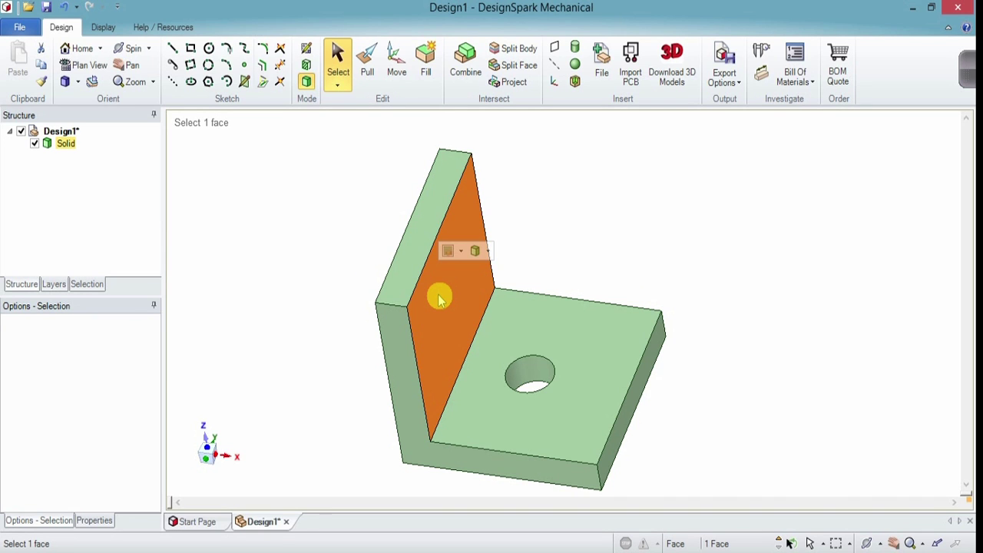
click(306, 51)
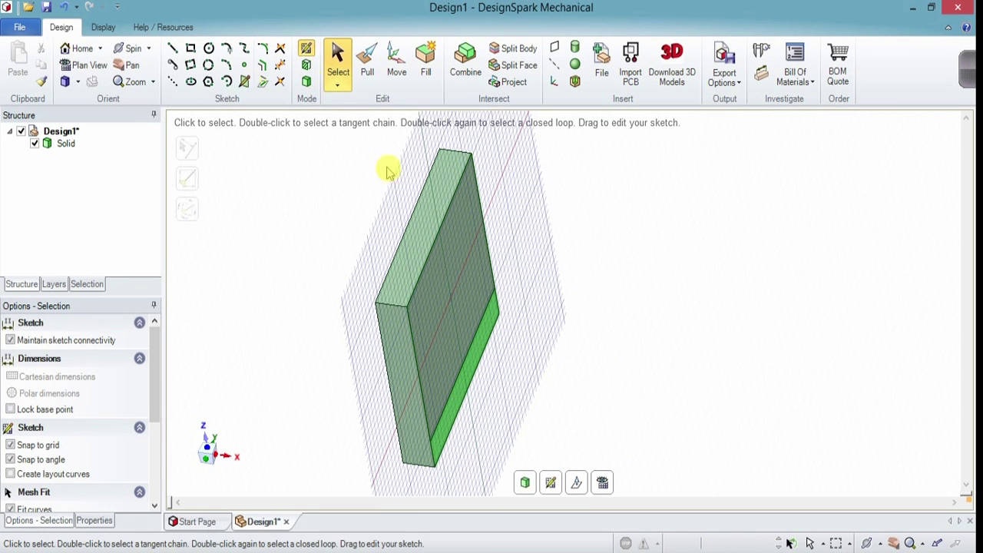
key(v)
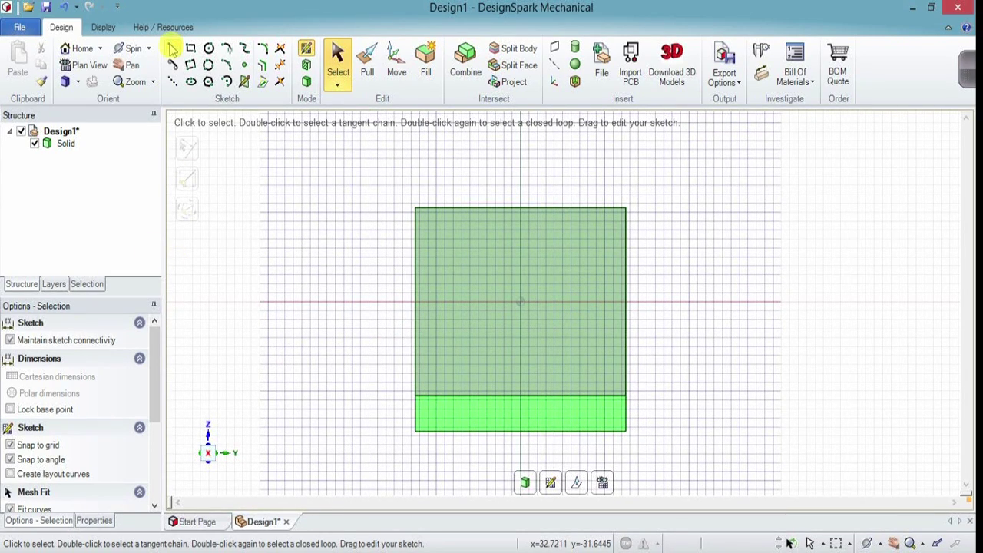
Step: Place a 6 mm circle at the wall's centre via a temporary corner-to-corner diagonal, then delete the diagonal
click(172, 49)
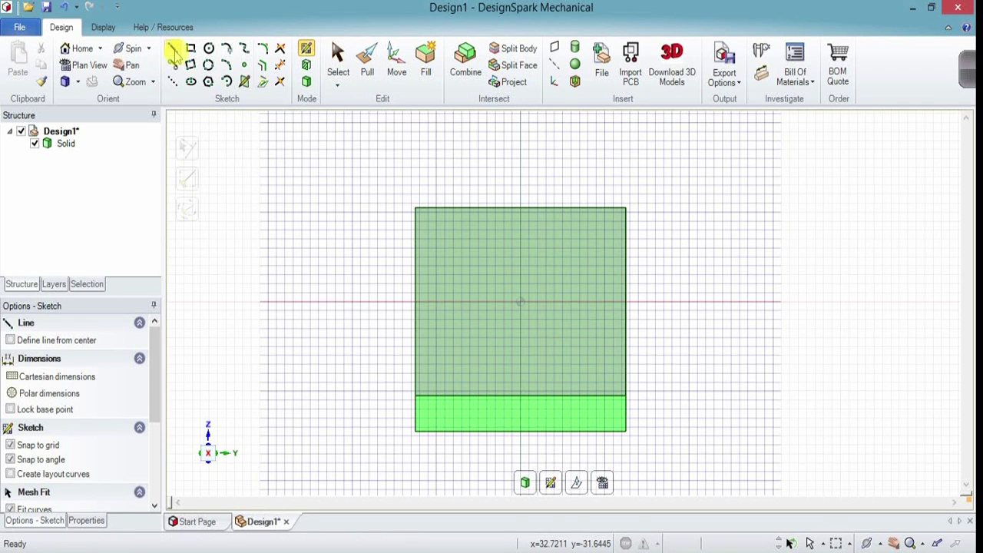
click(416, 209)
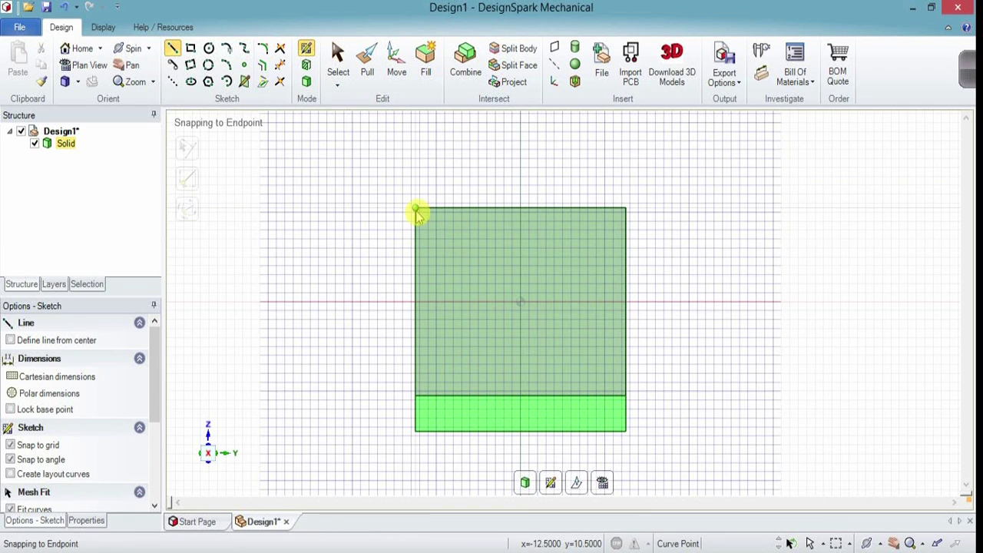
click(625, 431)
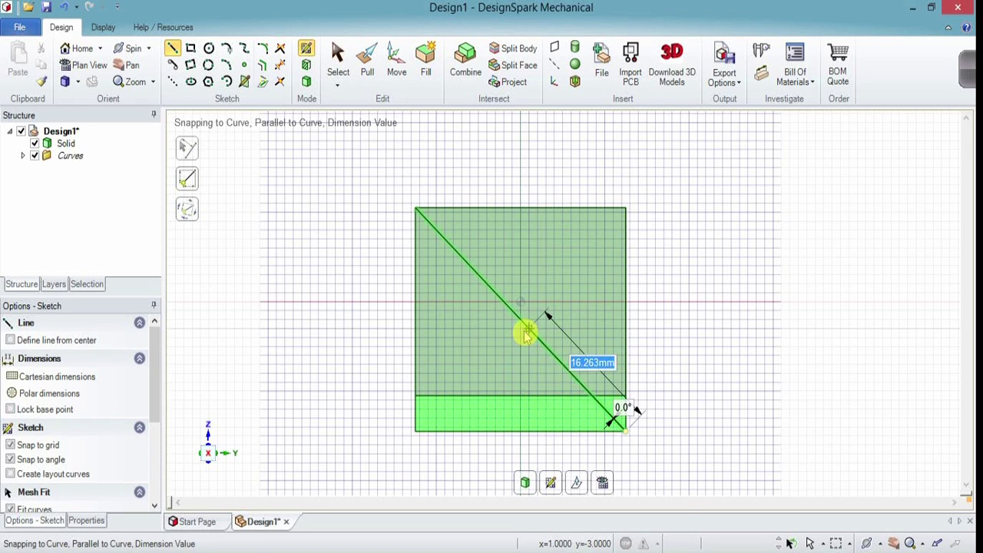
key(Escape)
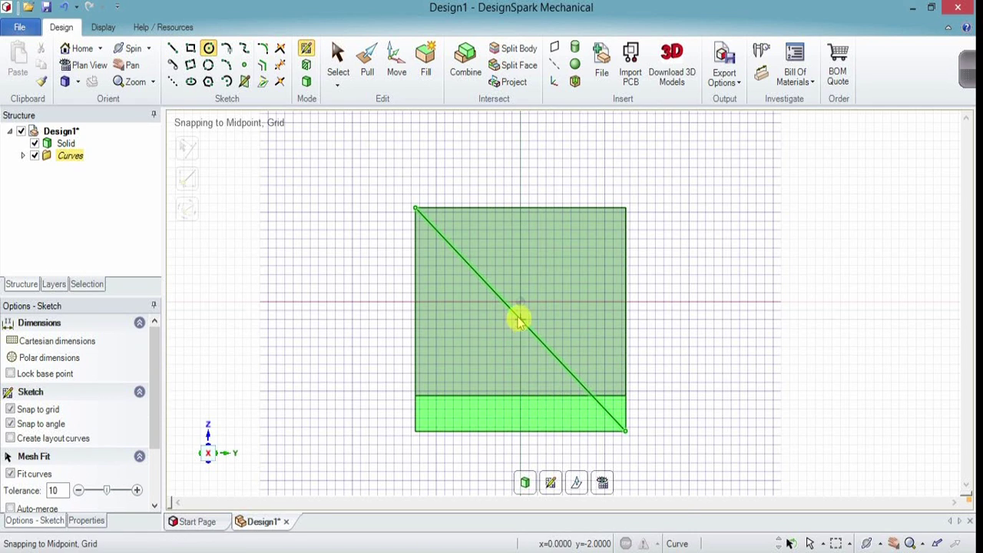
click(521, 319)
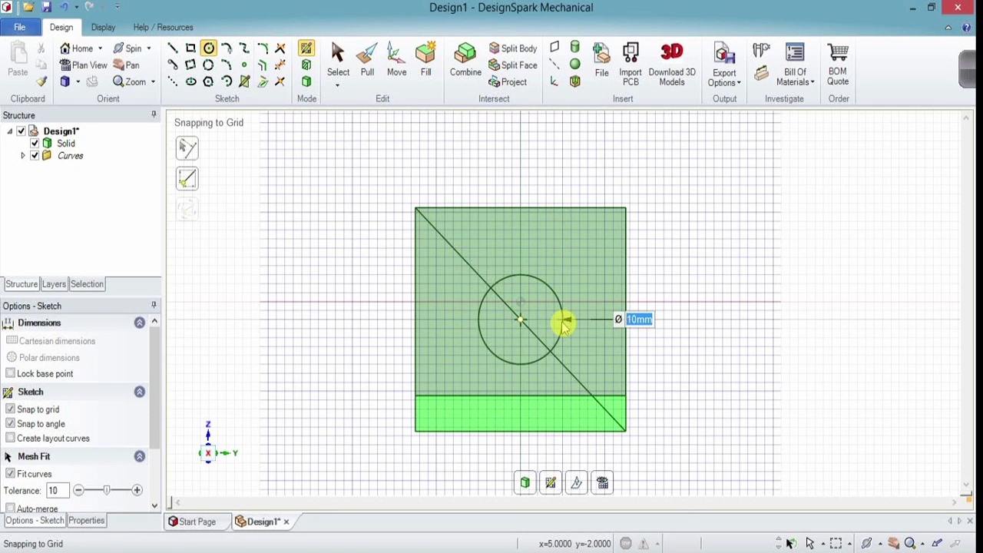
text(6)
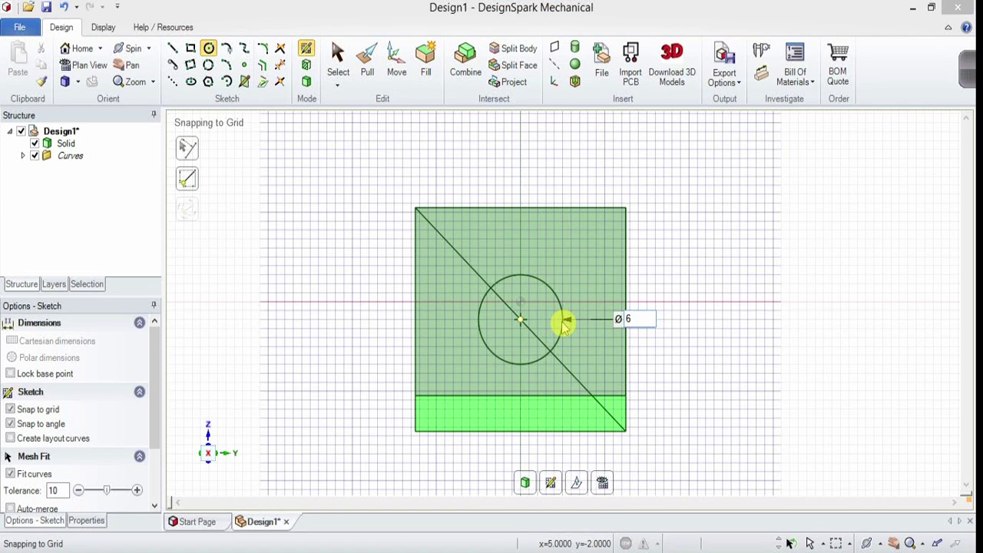
key(Return)
key(Escape)
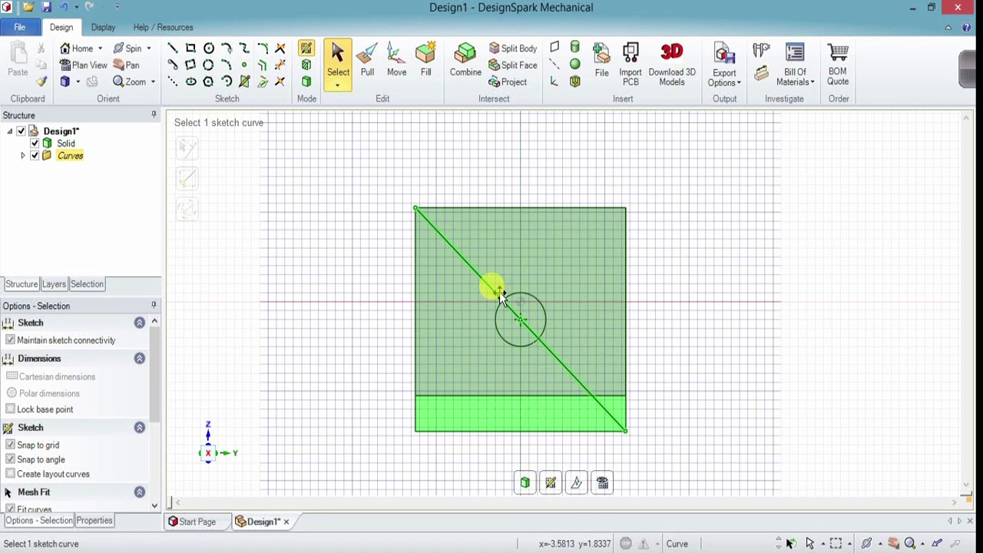
click(494, 289)
key(Delete)
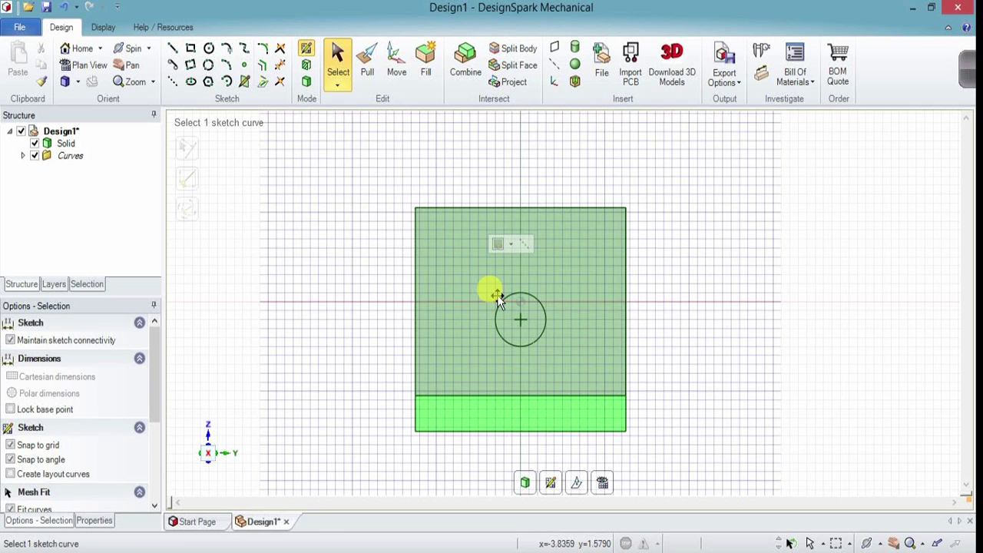
Step: Pull the wall's 6 mm circle through the upright leg to form the second hole
key(p)
click(659, 350)
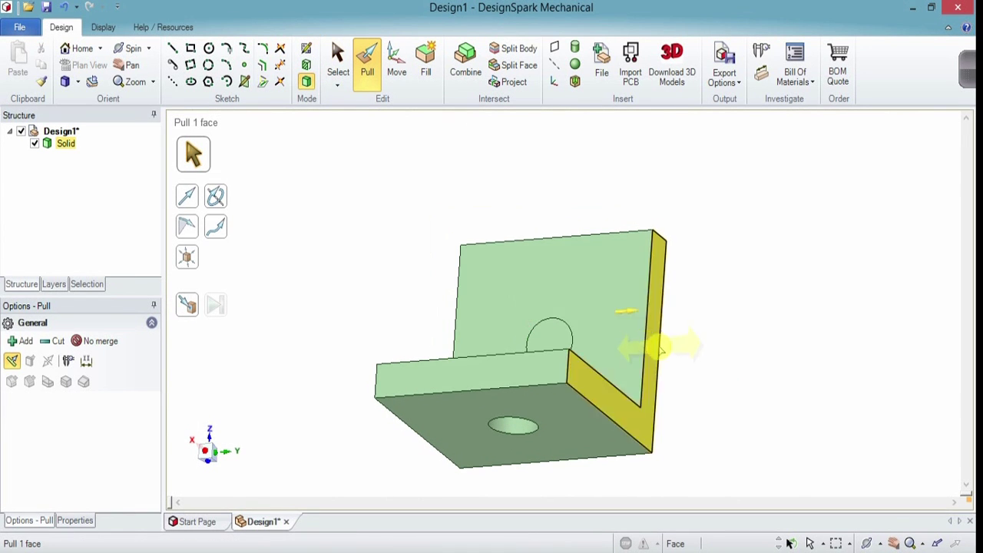
click(548, 340)
drag(548, 340, 610, 351)
click(777, 322)
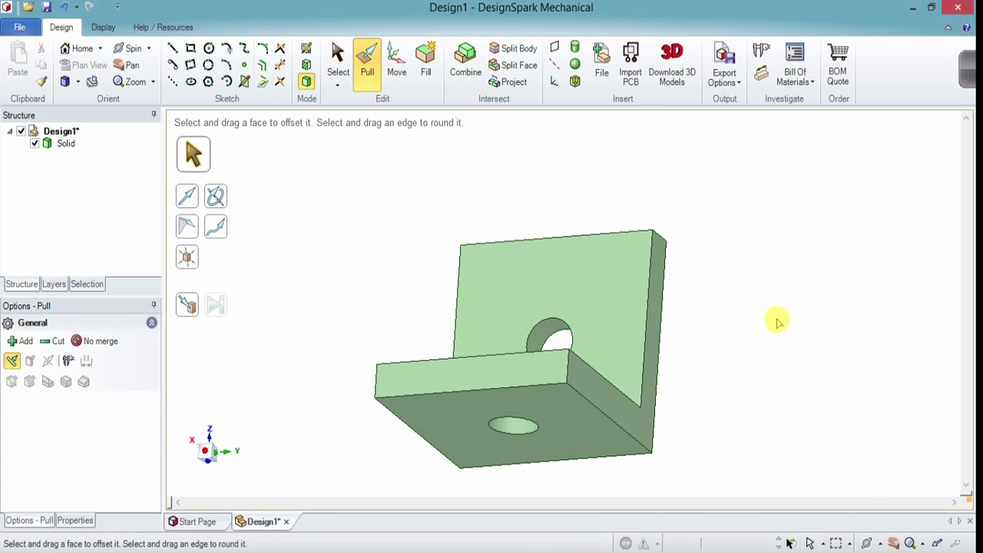
key(h)
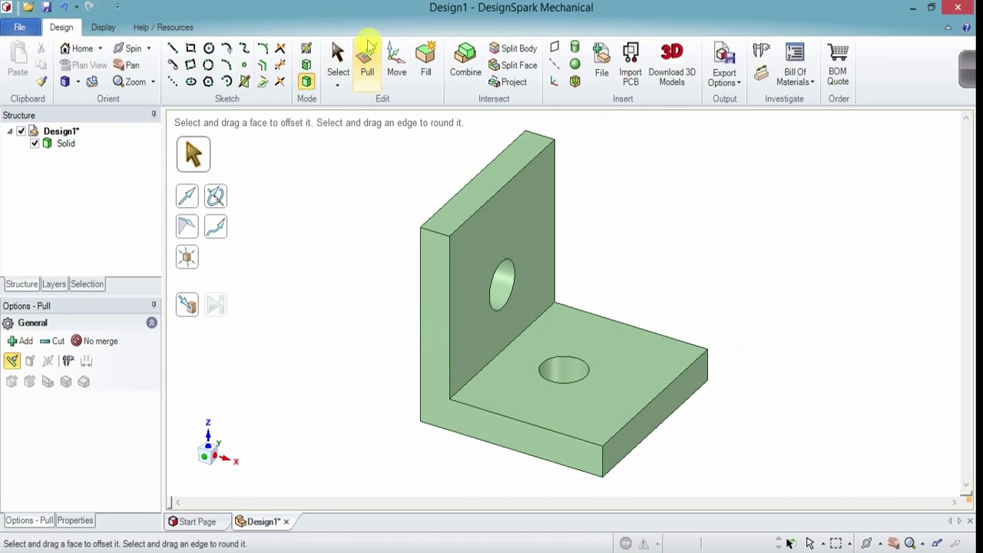
key(s)
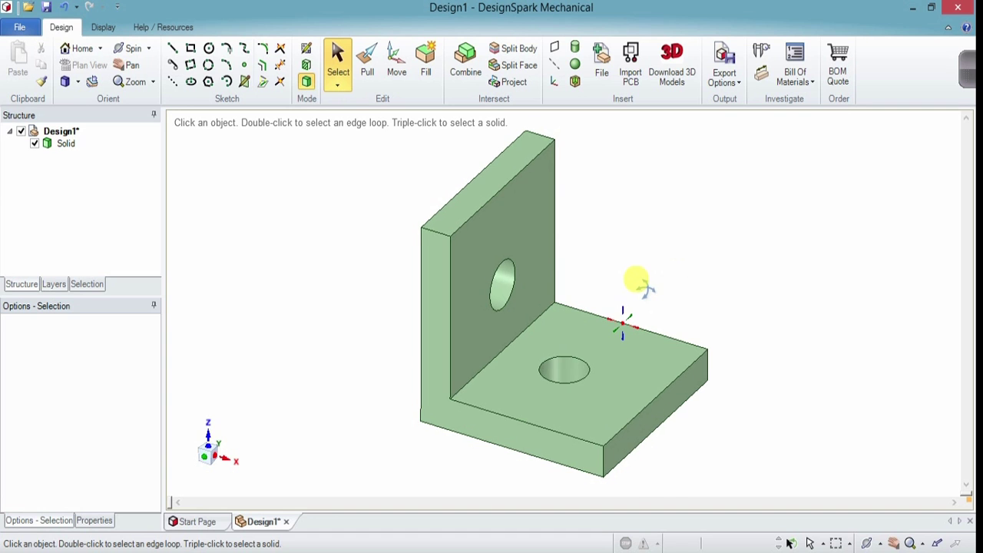
mouse_move(647, 288)
middle_down()
mouse_move(601, 309)
mouse_move(486, 297)
mouse_move(518, 213)
mouse_move(615, 251)
mouse_move(663, 402)
mouse_move(748, 253)
mouse_move(704, 210)
mouse_move(564, 226)
mouse_move(460, 332)
mouse_move(614, 267)
mouse_move(716, 278)
mouse_move(698, 358)
mouse_move(638, 281)
middle_up()
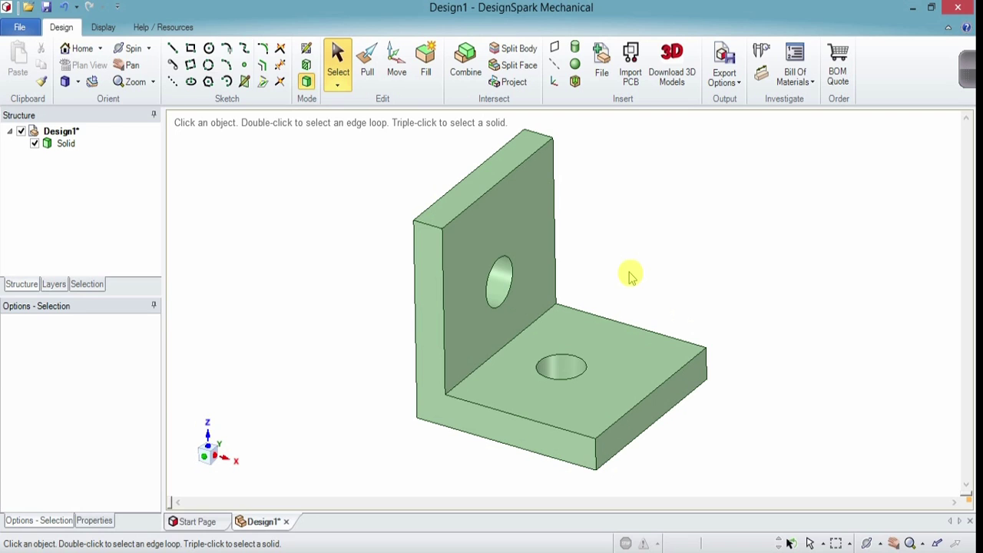
Step: Sketch a 45° diagonal on the side face from the upright's inner top corner to the base's outer corner
click(430, 266)
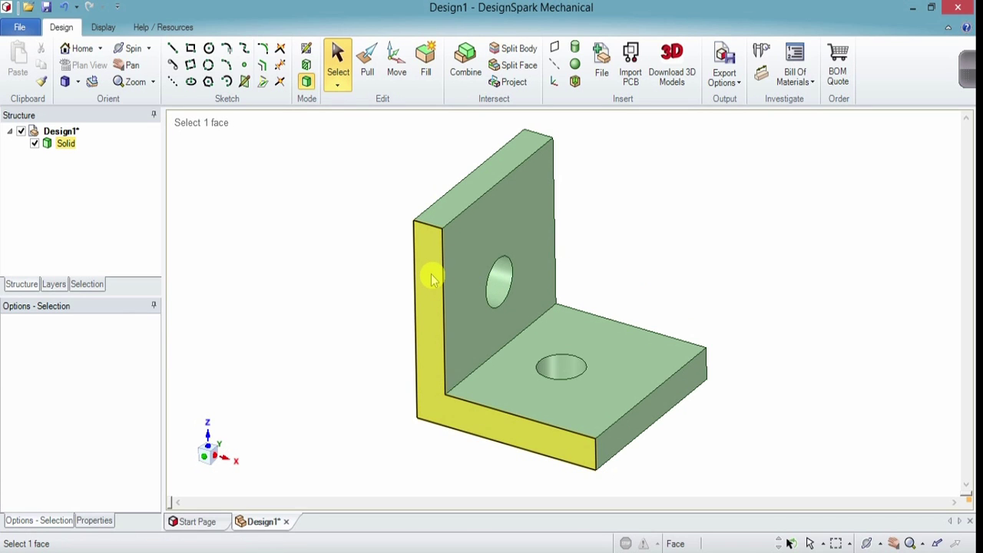
click(432, 280)
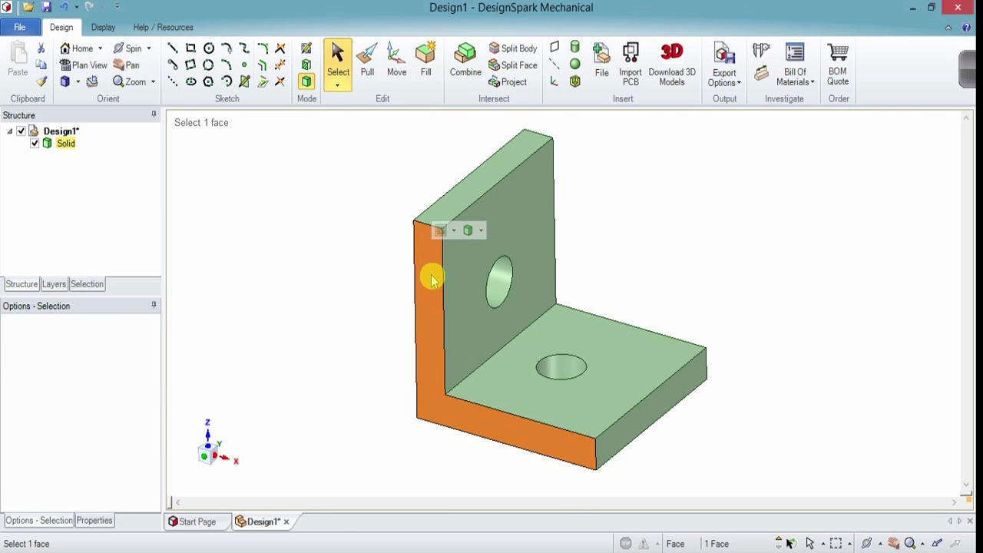
key(k)
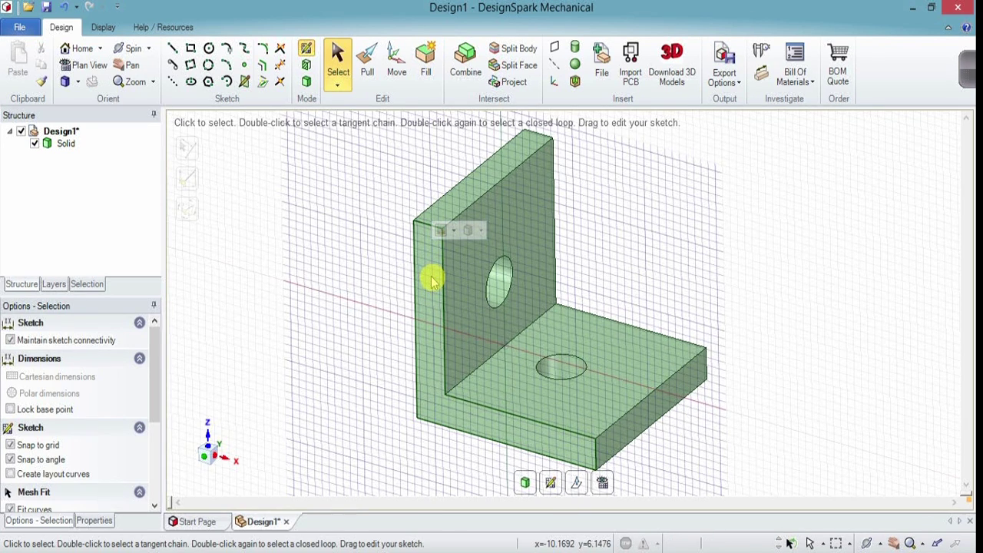
key(v)
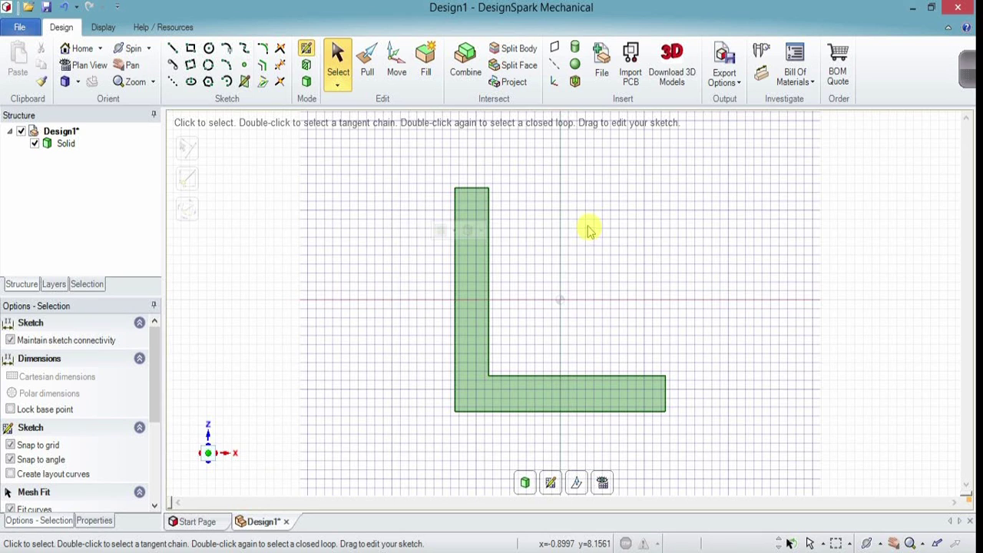
click(172, 48)
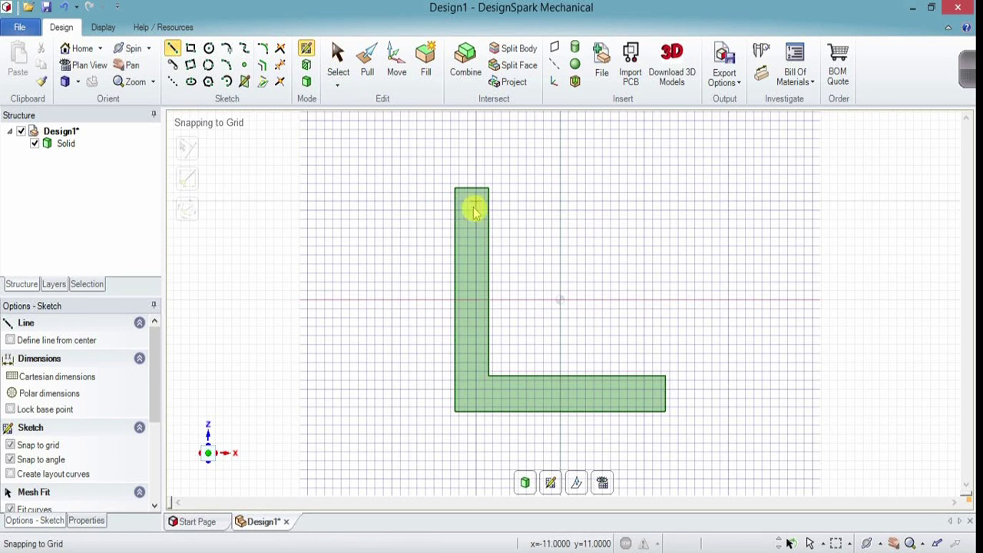
click(490, 189)
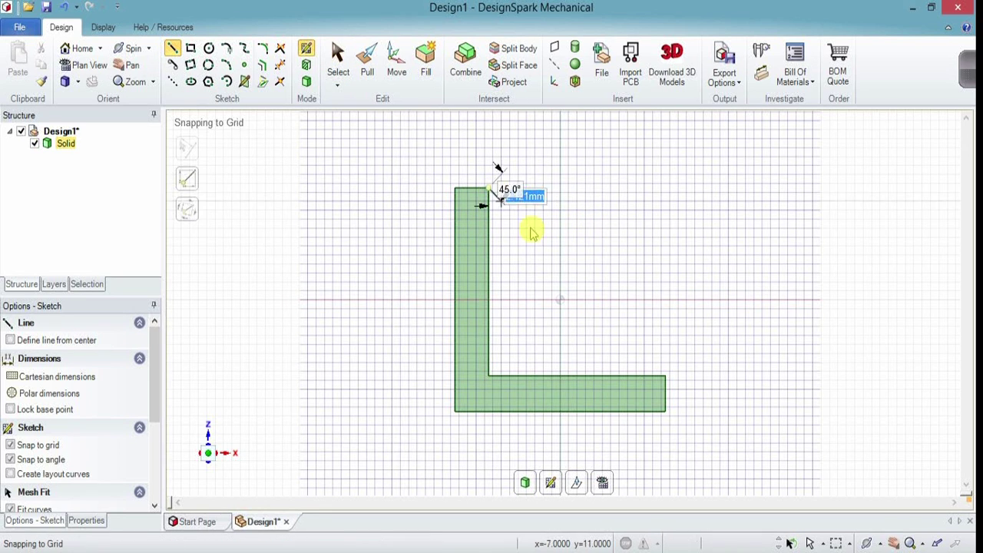
click(664, 377)
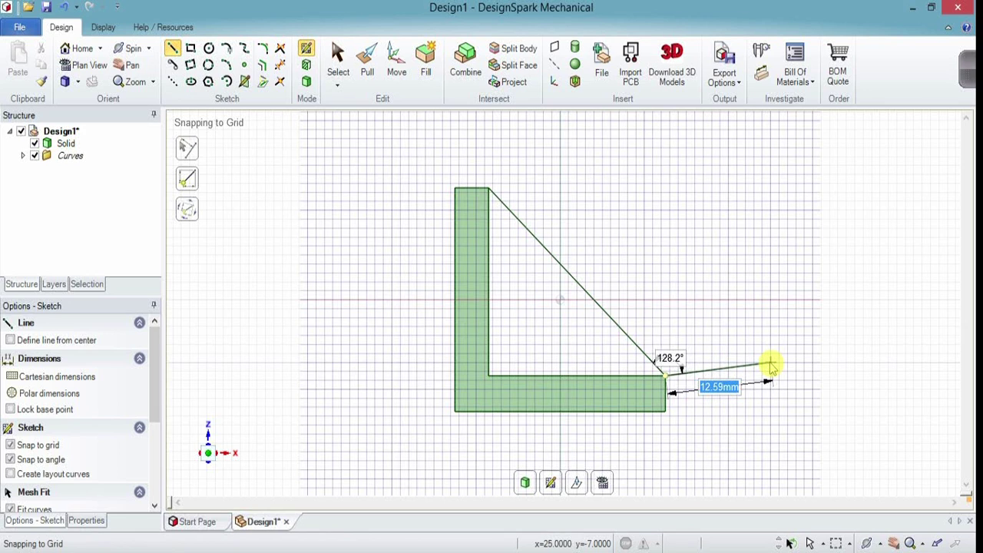
key(Escape)
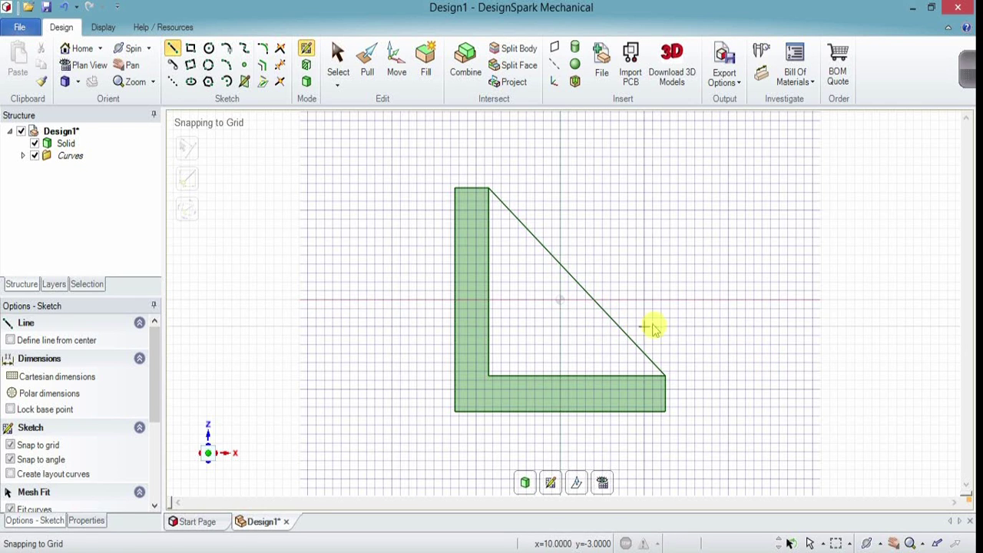
Step: Turn the triangle into a surface and reopen it as a sketch in 3D mode
key(d)
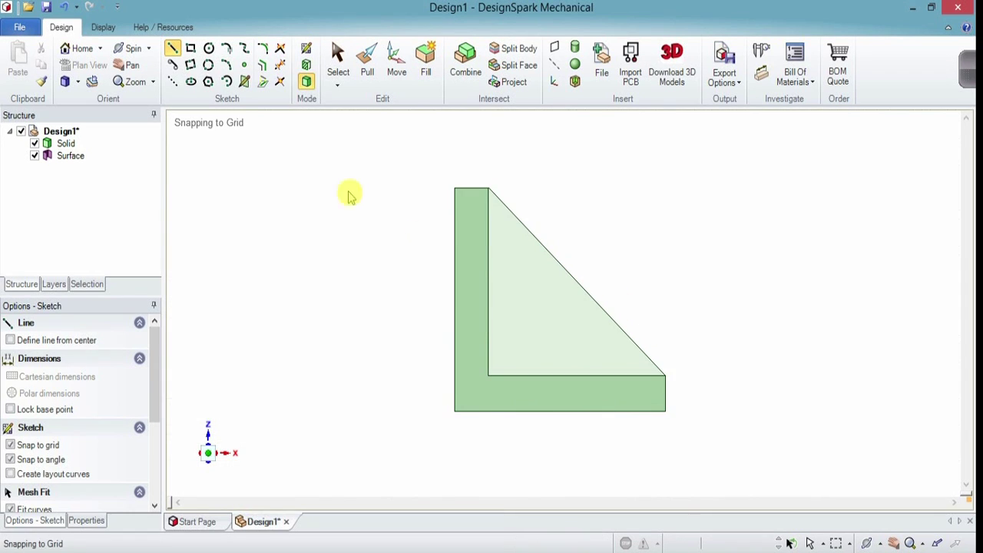
click(307, 84)
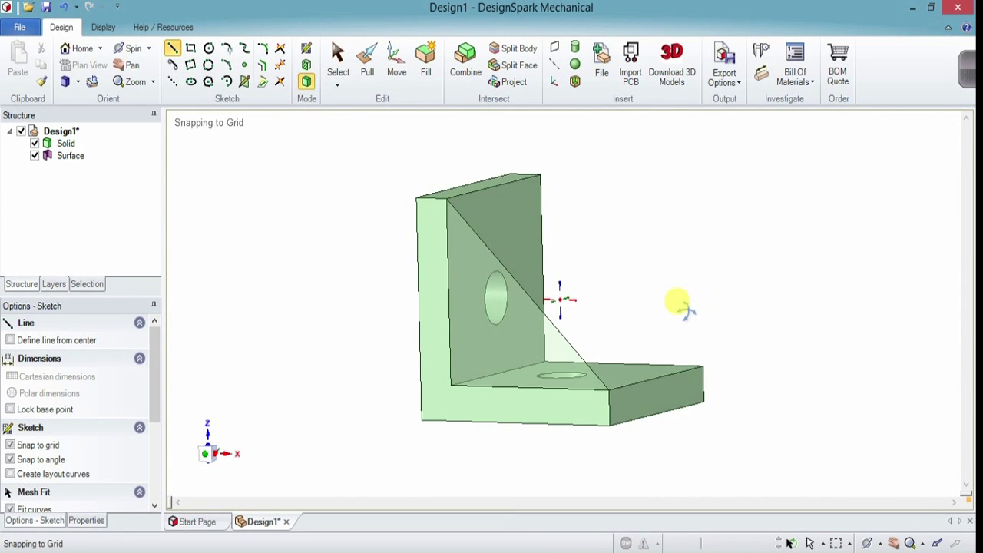
click(512, 336)
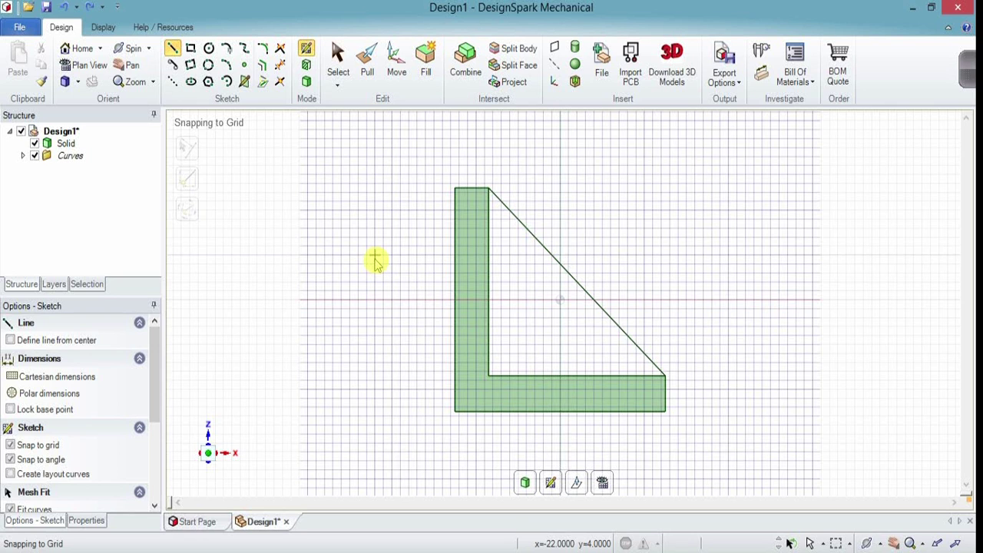
Step: Project the base hole's edge into the triangle sketch and remove the short stray line
click(263, 83)
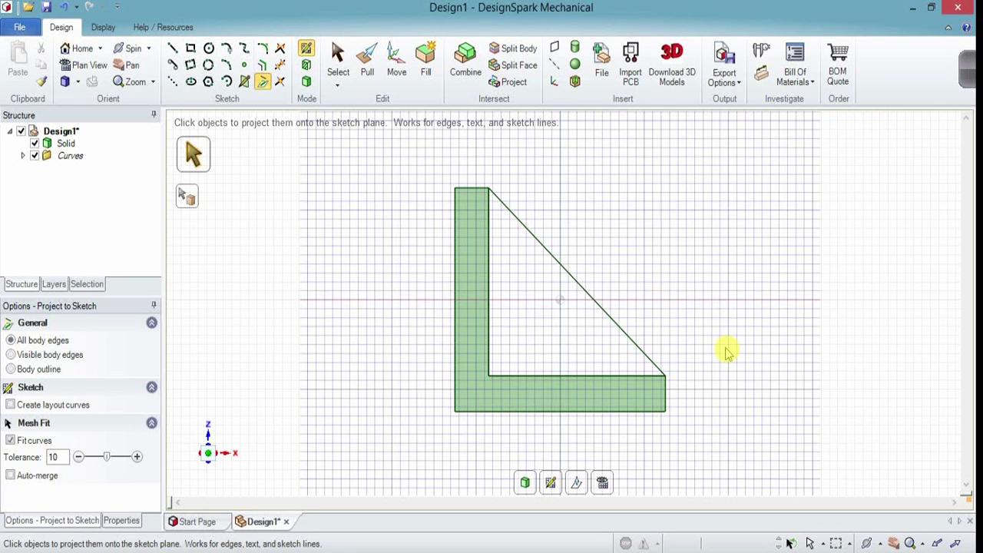
middle_drag(727, 333, 711, 346)
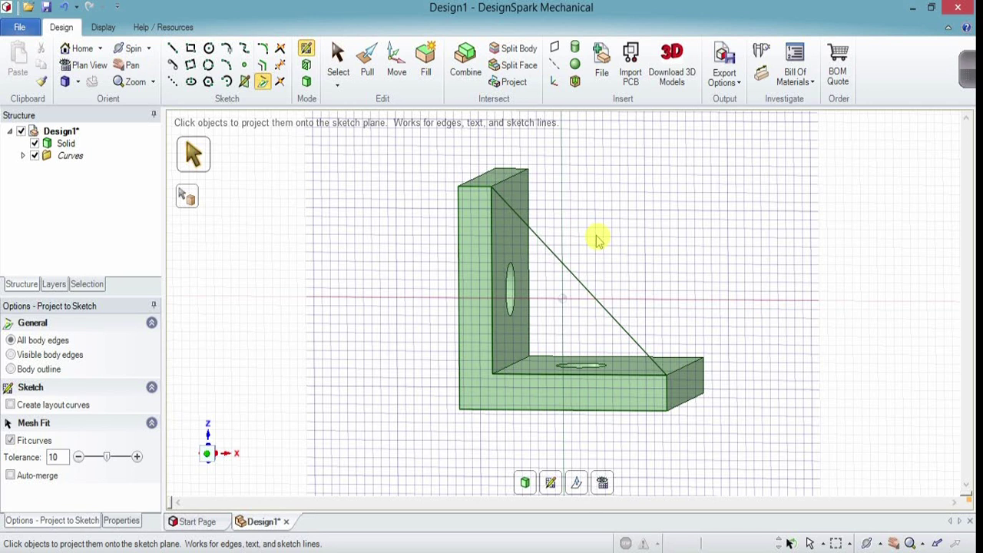
click(603, 366)
key(Escape)
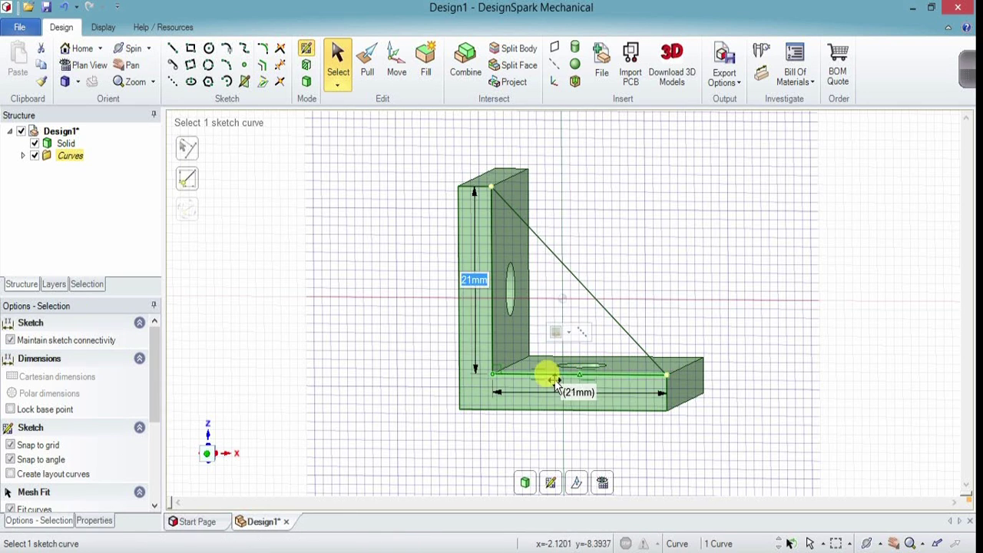
click(593, 382)
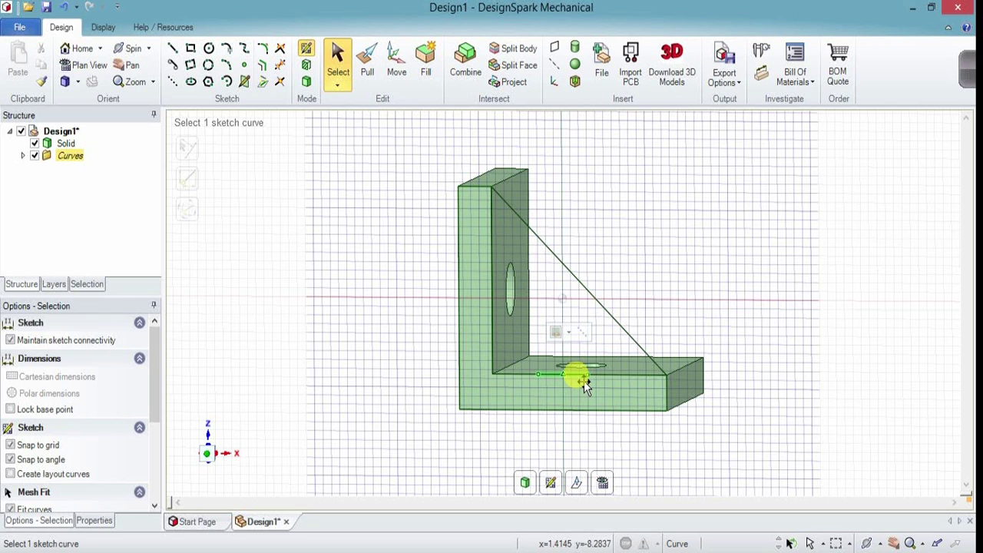
key(Escape)
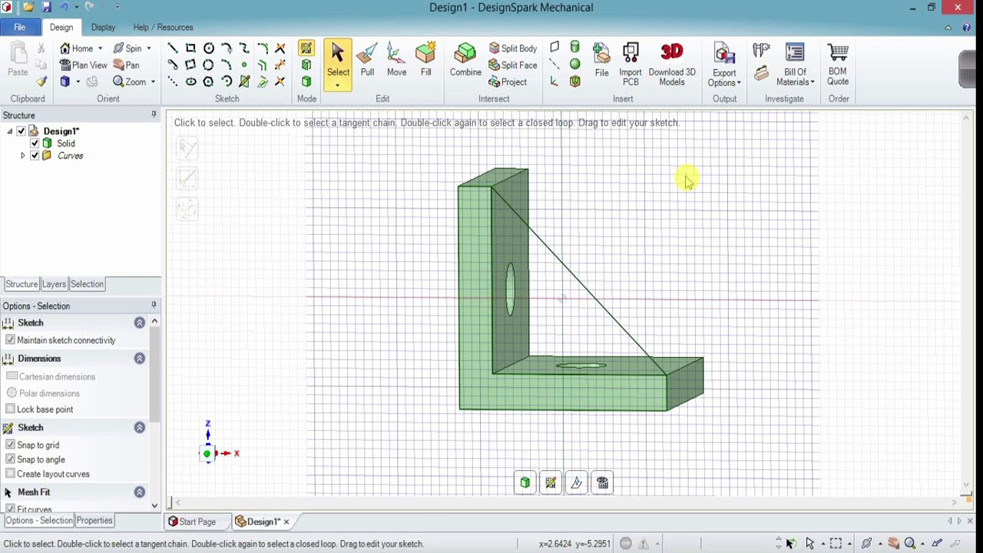
Step: Thicken the triangular surface by 3 mm into a solid gusset joining both legs
key(p)
click(542, 314)
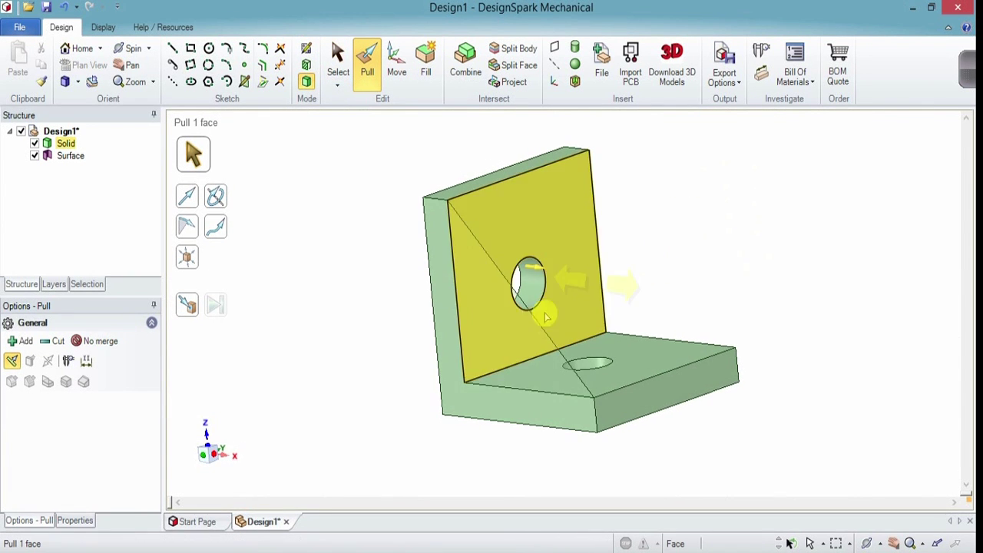
click(503, 315)
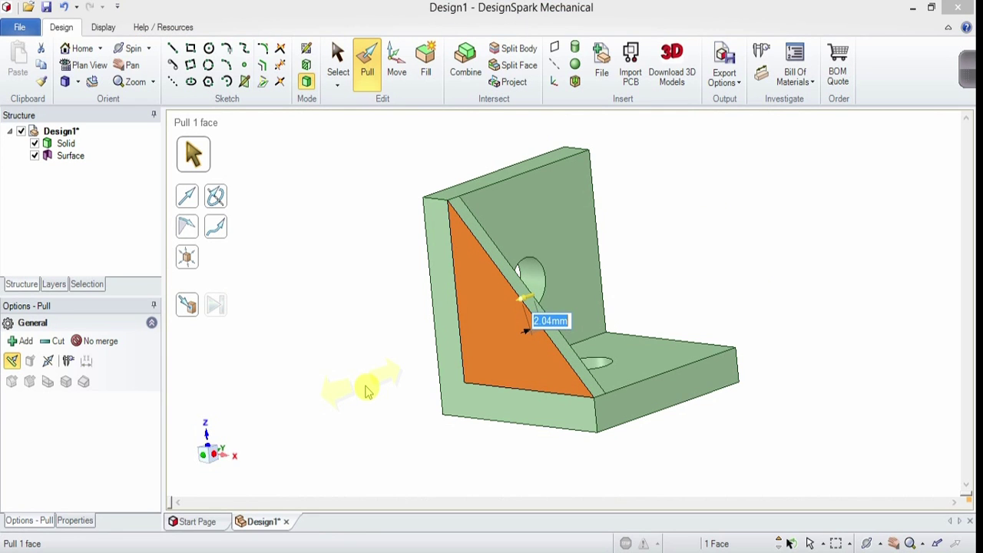
text(3)
key(Return)
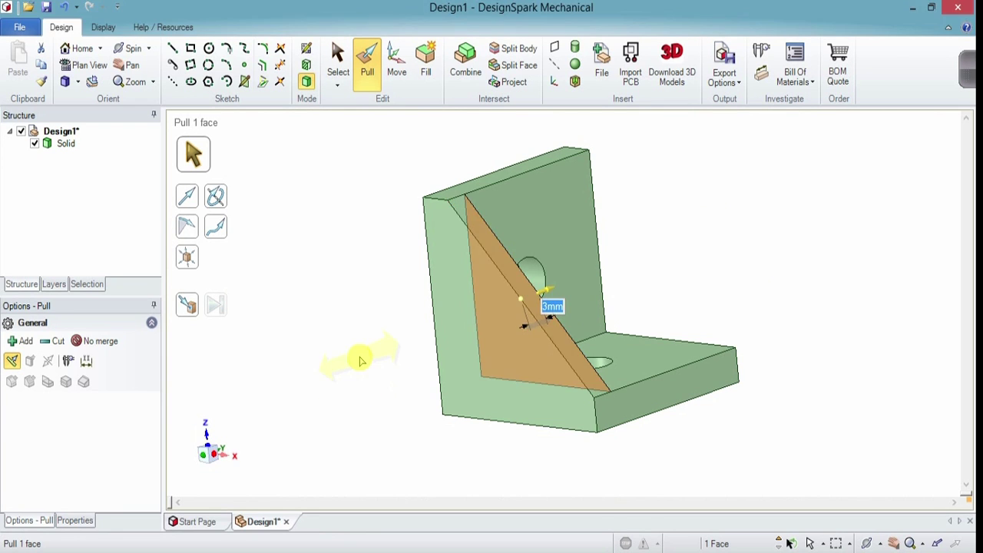
click(791, 220)
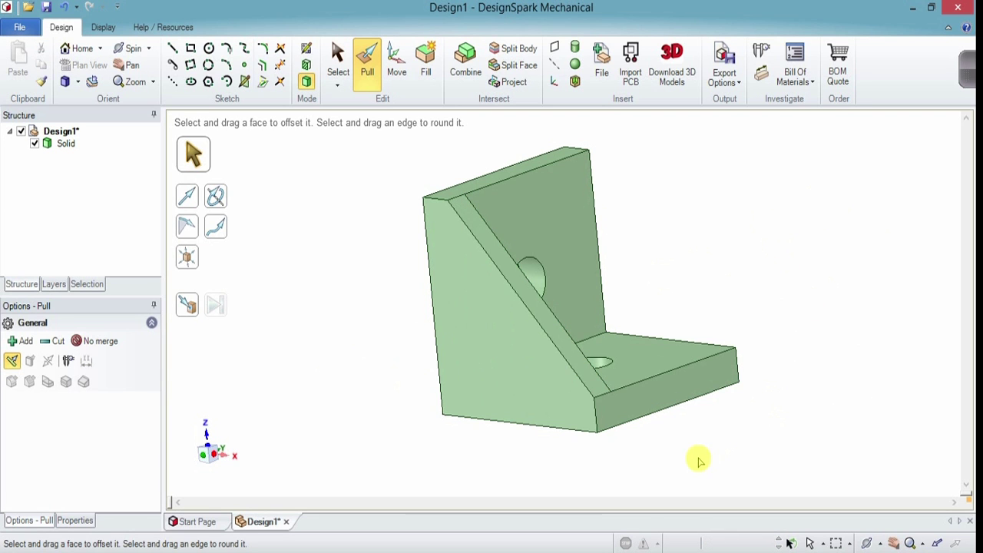
click(497, 369)
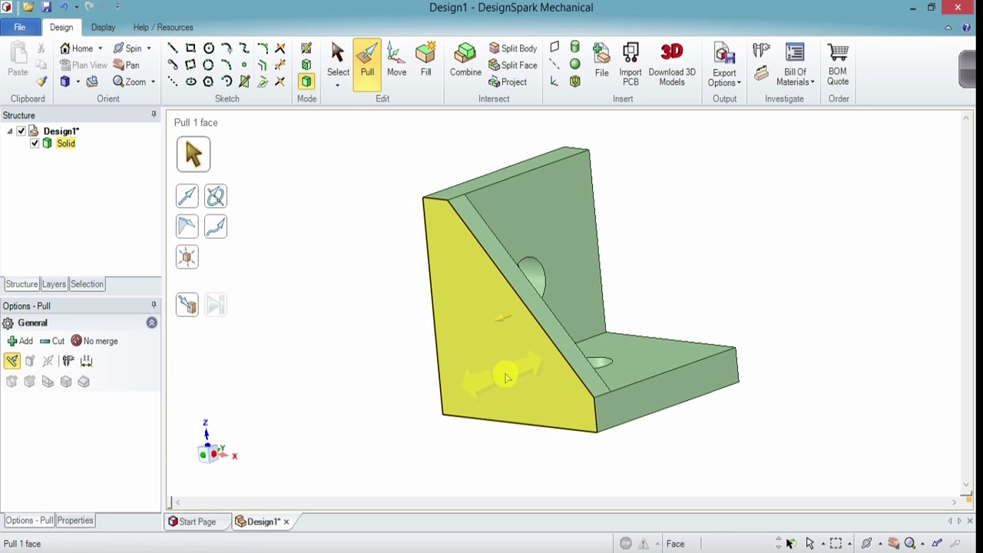
click(665, 437)
middle_drag(665, 437, 545, 449)
Step: Start a face-on sketch on the bracket's opposite side face
key(s)
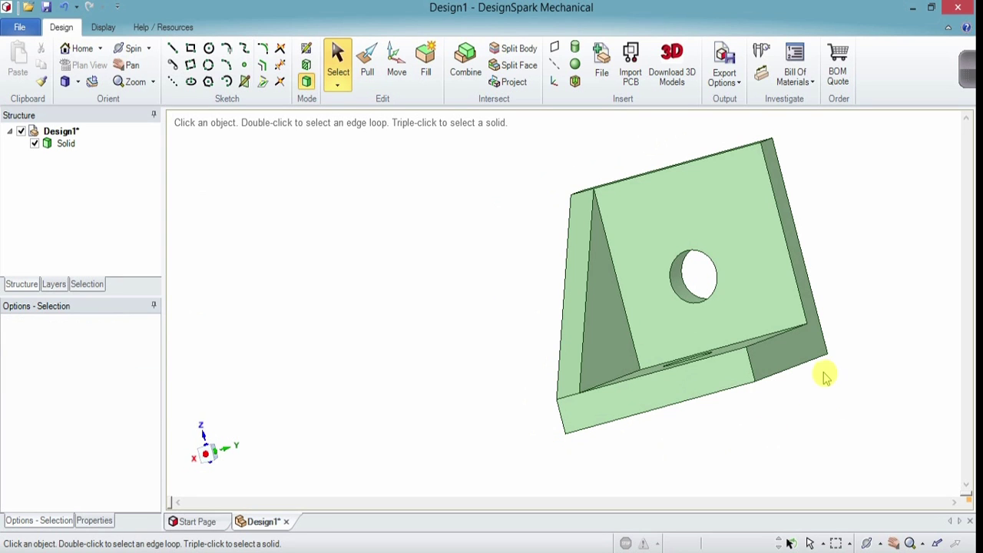
click(806, 352)
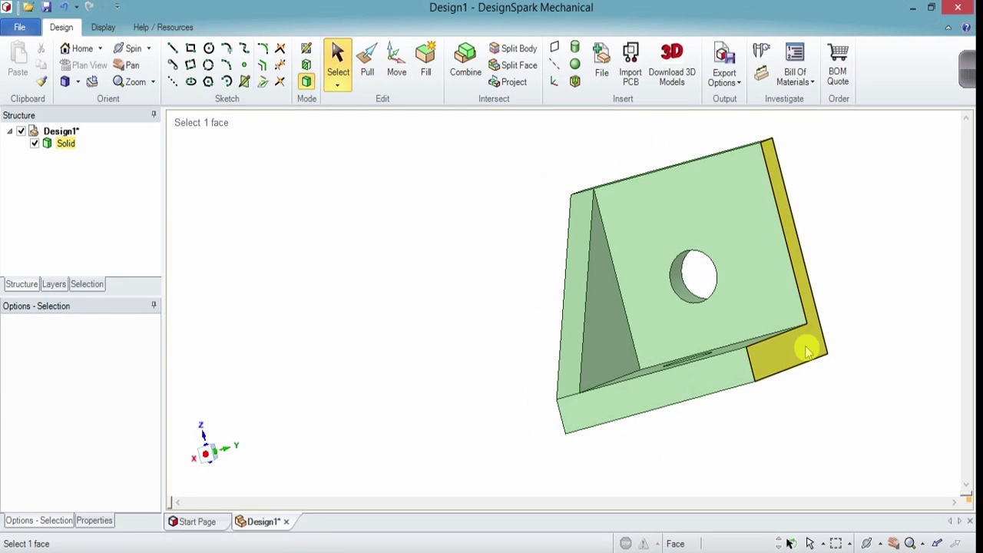
click(806, 352)
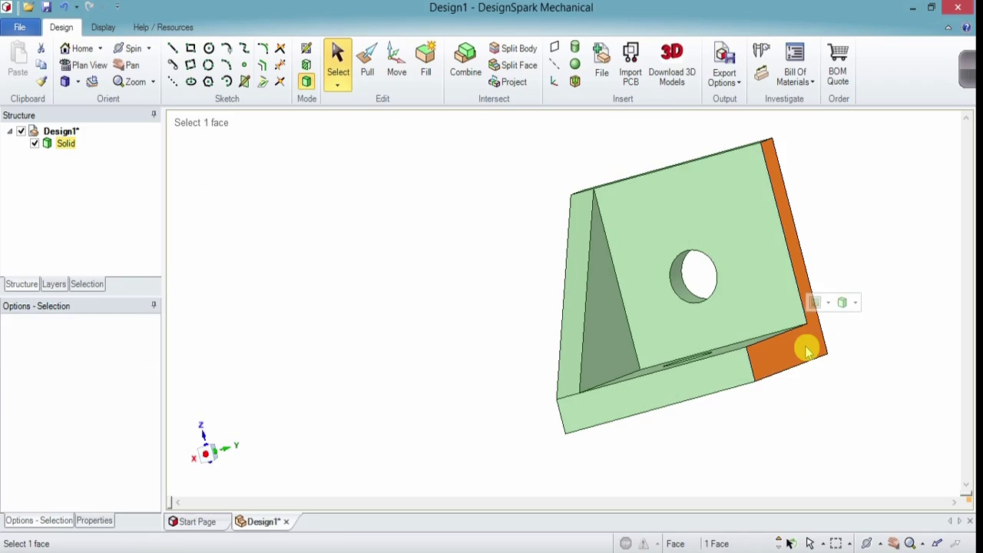
key(k)
key(v)
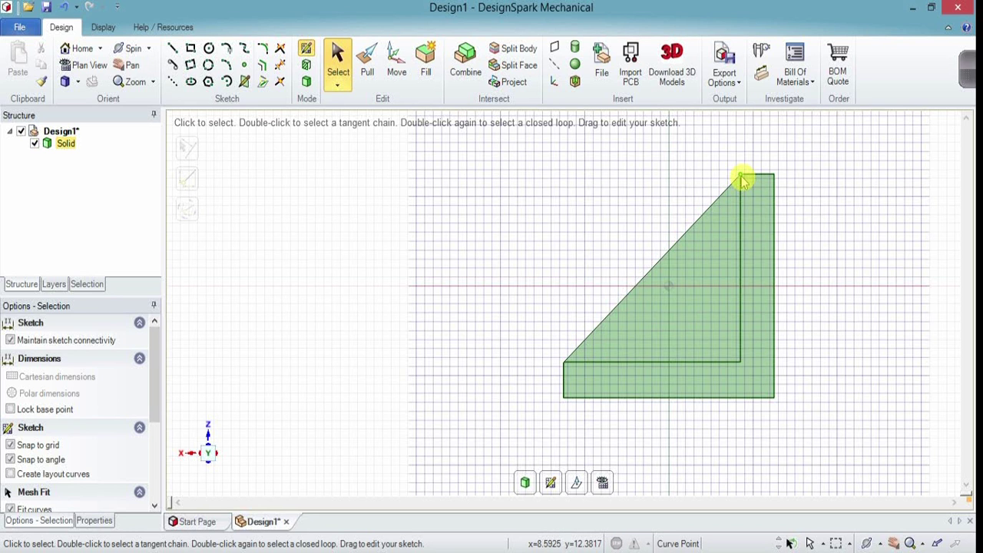
scroll(742, 180, up, 5)
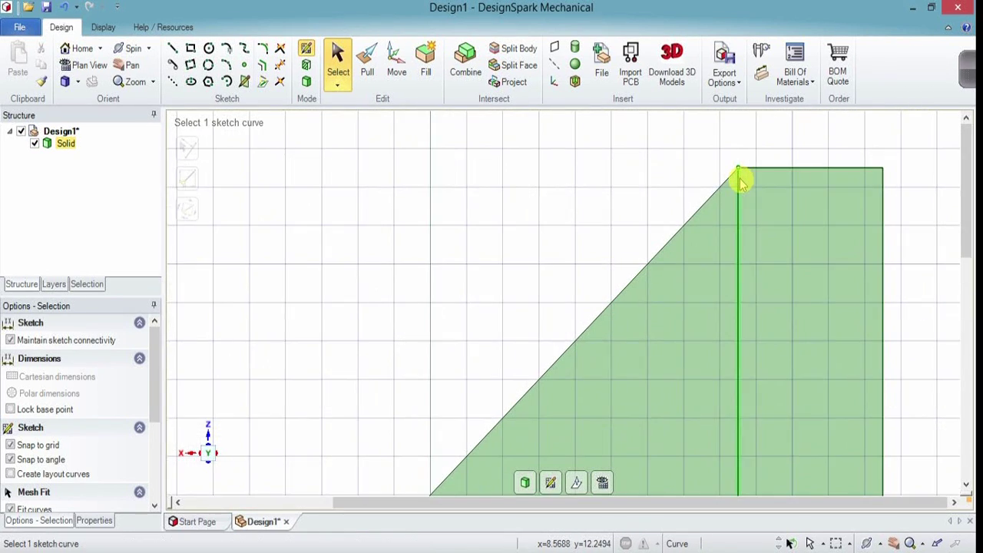
scroll(741, 179, up, 2)
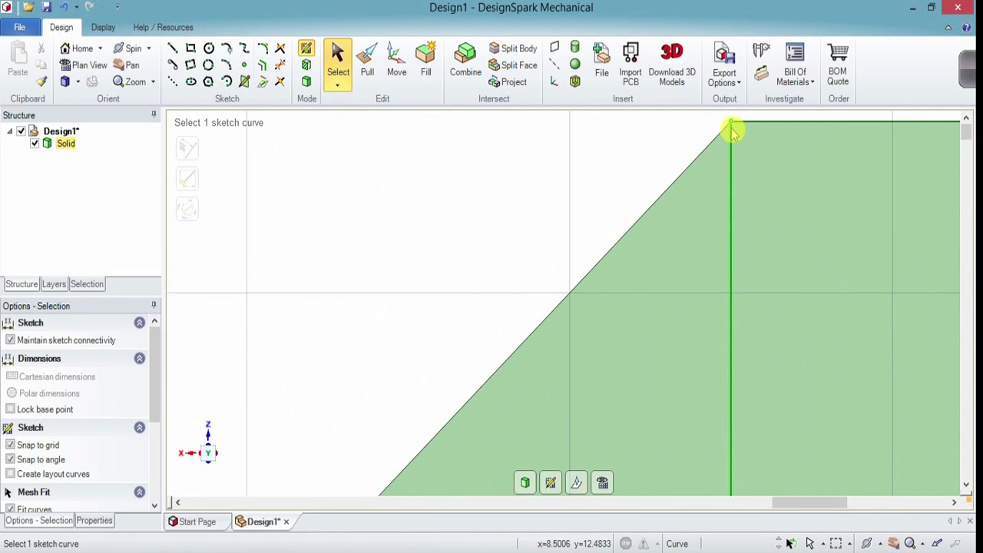
scroll(733, 144, down, 5)
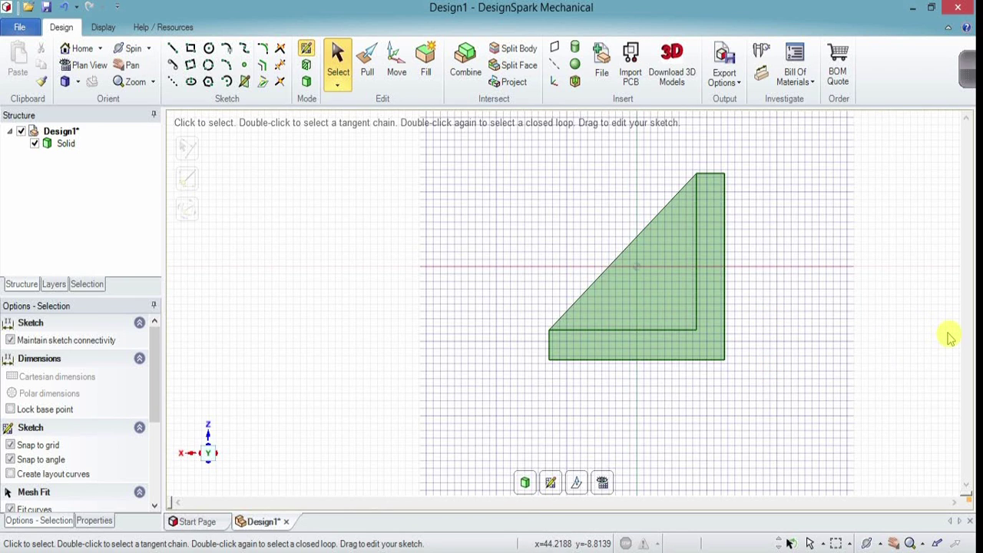
scroll(950, 338, down, 8)
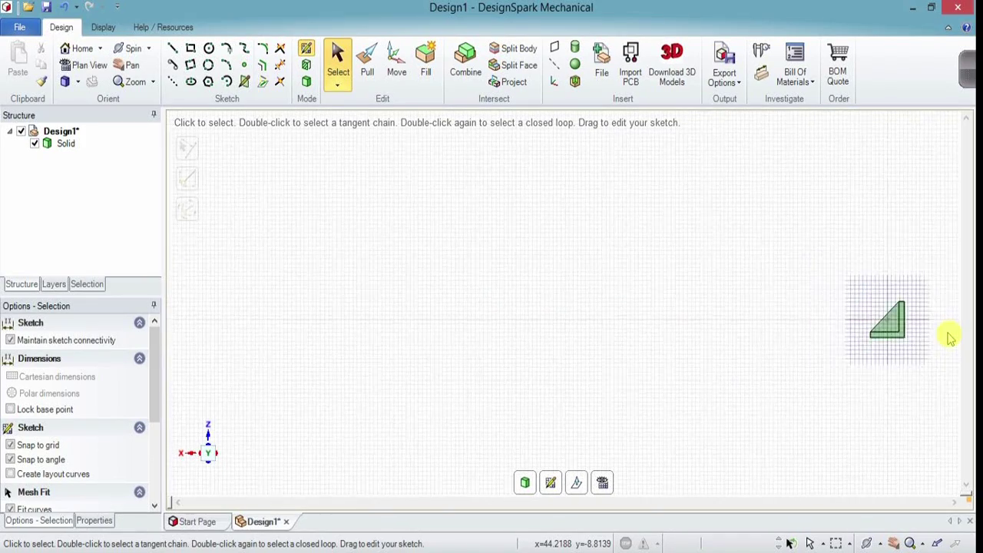
scroll(949, 338, down, 2)
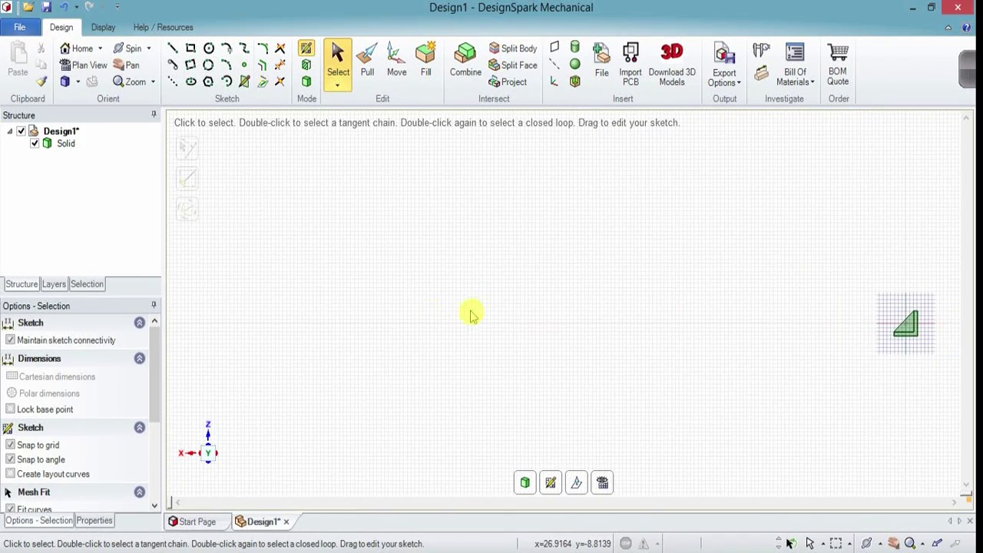
scroll(291, 335, down, 3)
scroll(291, 339, down, 3)
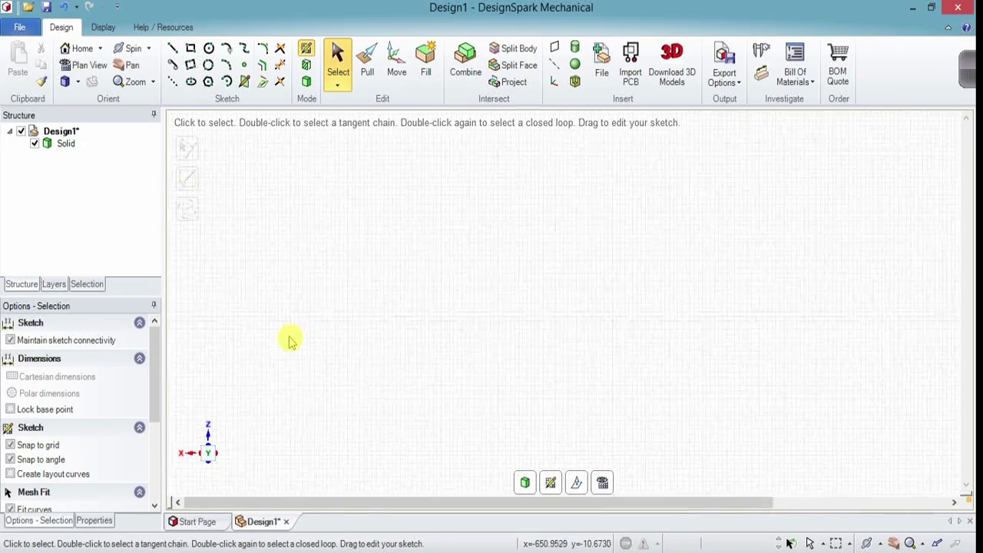
scroll(479, 345, up, 10)
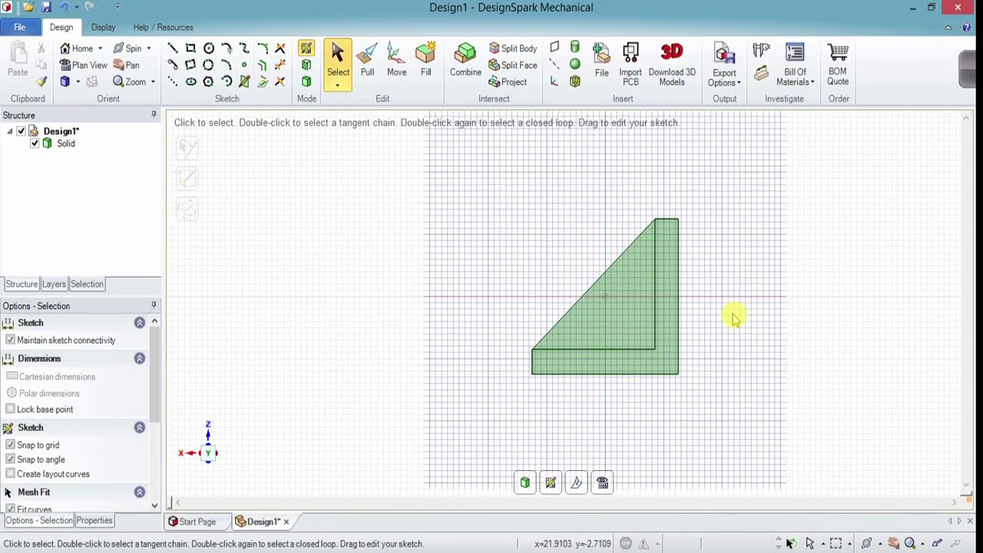
mouse_move(725, 323)
middle_down()
mouse_move(678, 268)
mouse_move(735, 356)
mouse_move(728, 307)
mouse_move(740, 329)
middle_up()
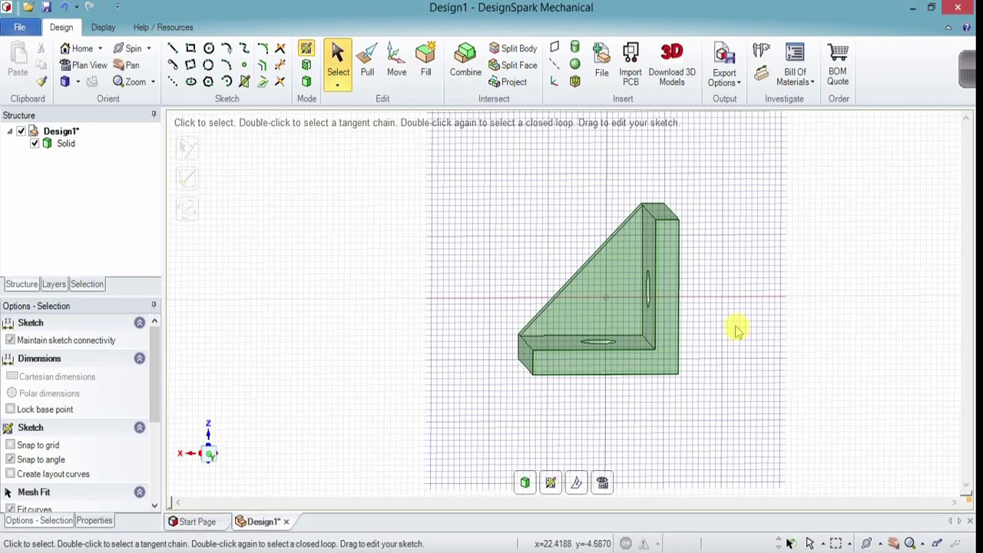
middle_drag(738, 324, 694, 358)
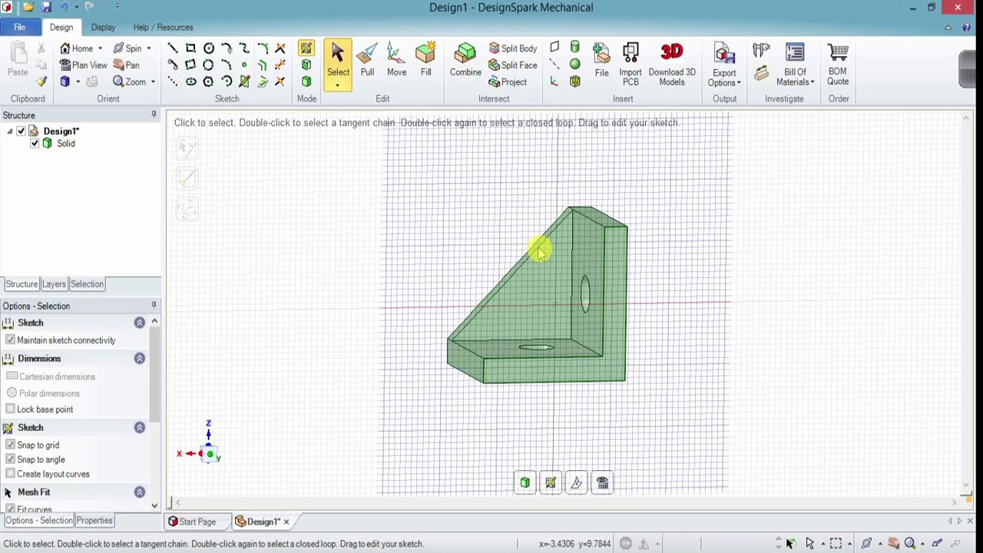
Step: Project the sloped edge and pull the resulting triangular face 3 mm into a gusset
click(262, 83)
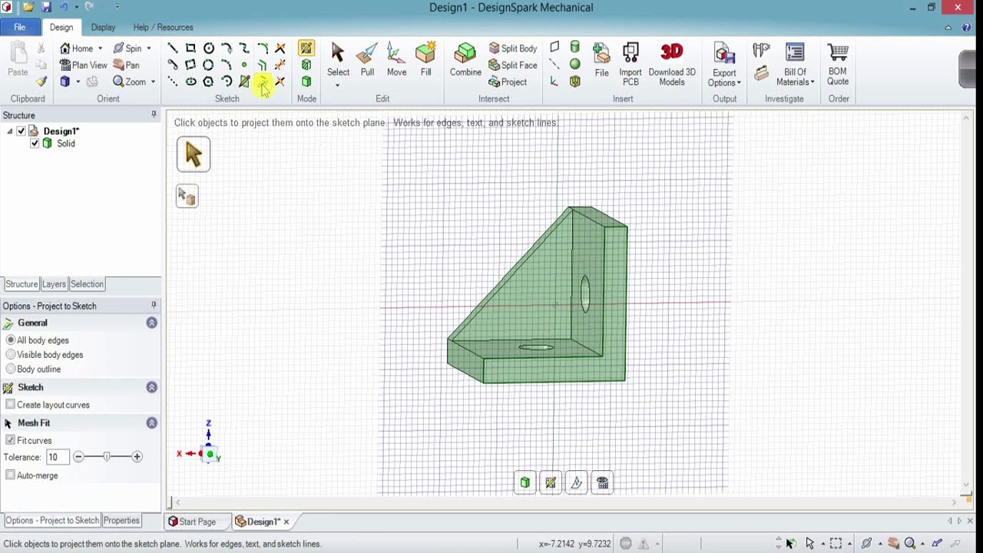
click(536, 259)
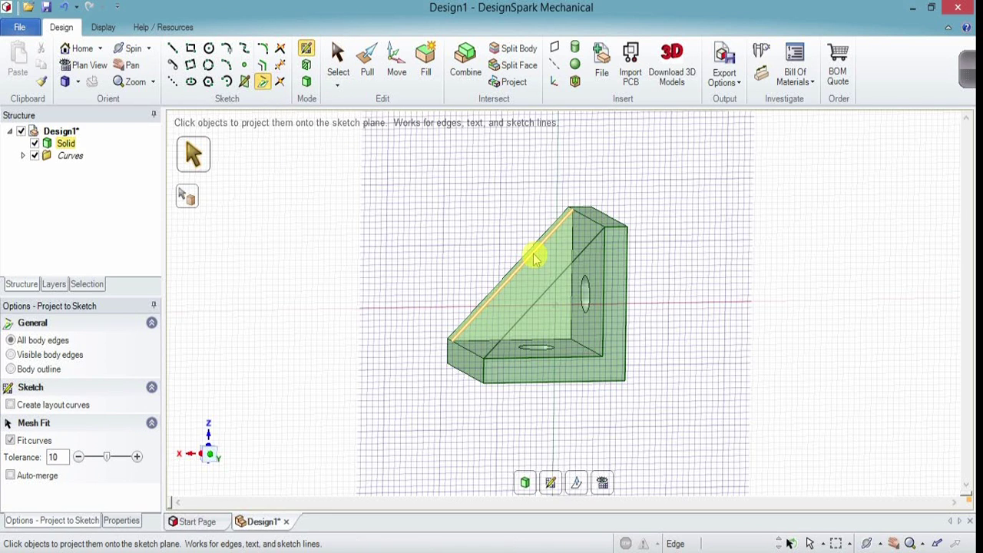
key(p)
mouse_move(671, 269)
middle_down()
mouse_move(720, 330)
mouse_move(806, 227)
mouse_move(758, 161)
mouse_move(773, 171)
middle_up()
click(640, 283)
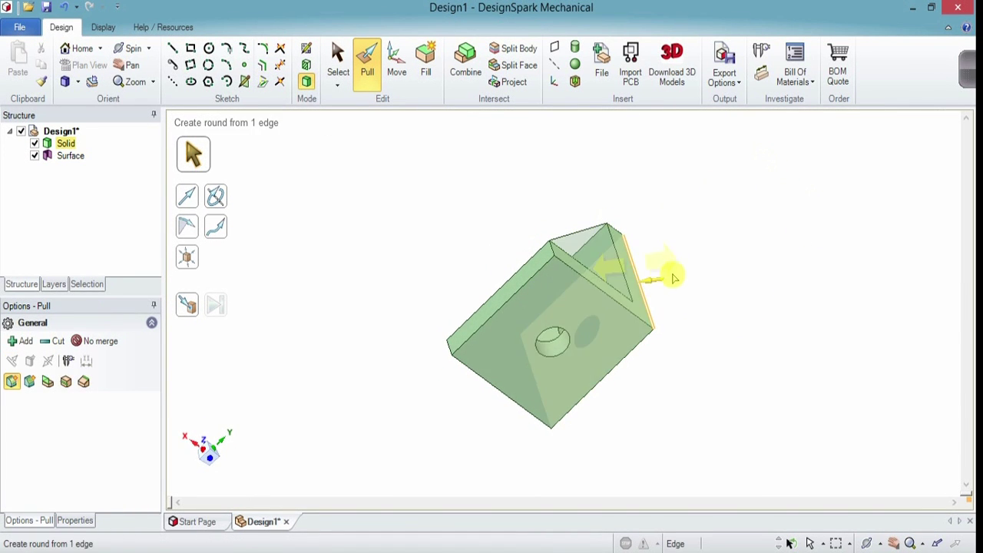
click(669, 257)
click(602, 245)
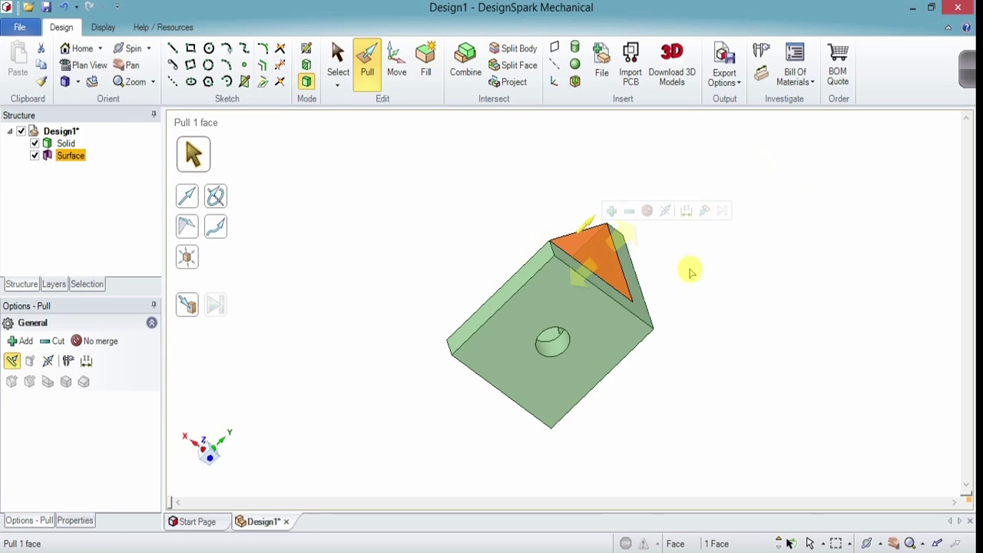
middle_drag(689, 271, 779, 228)
key(space)
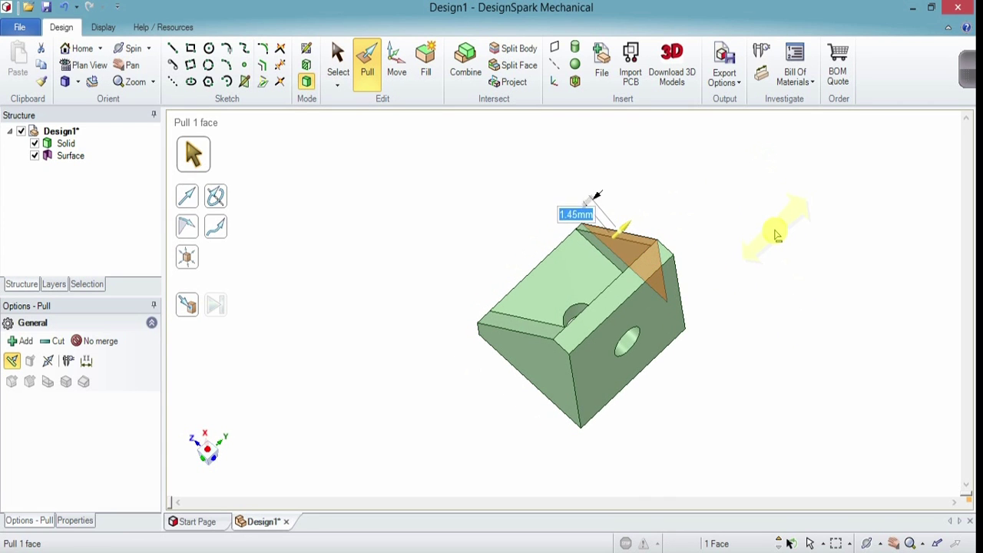
drag(776, 236, 773, 238)
text(3)
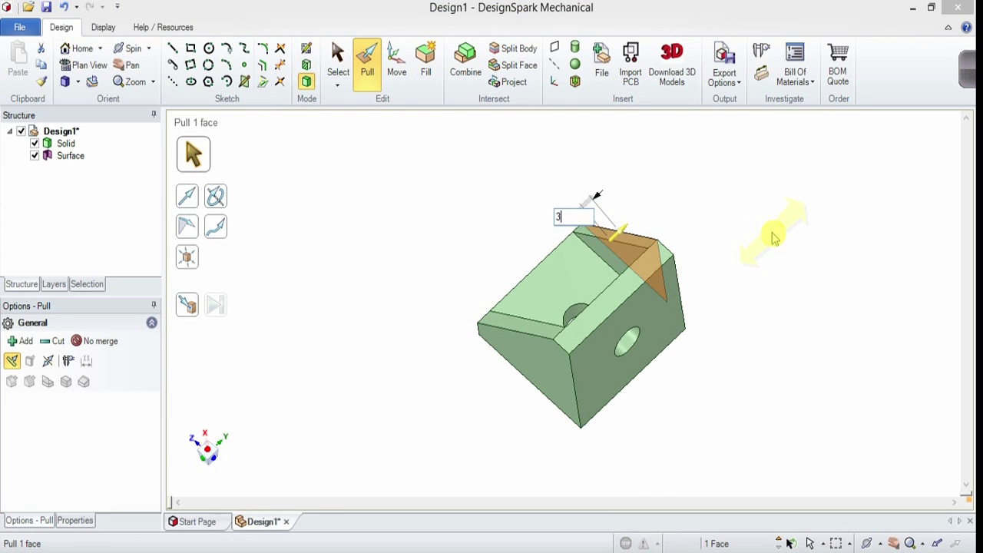
key(Return)
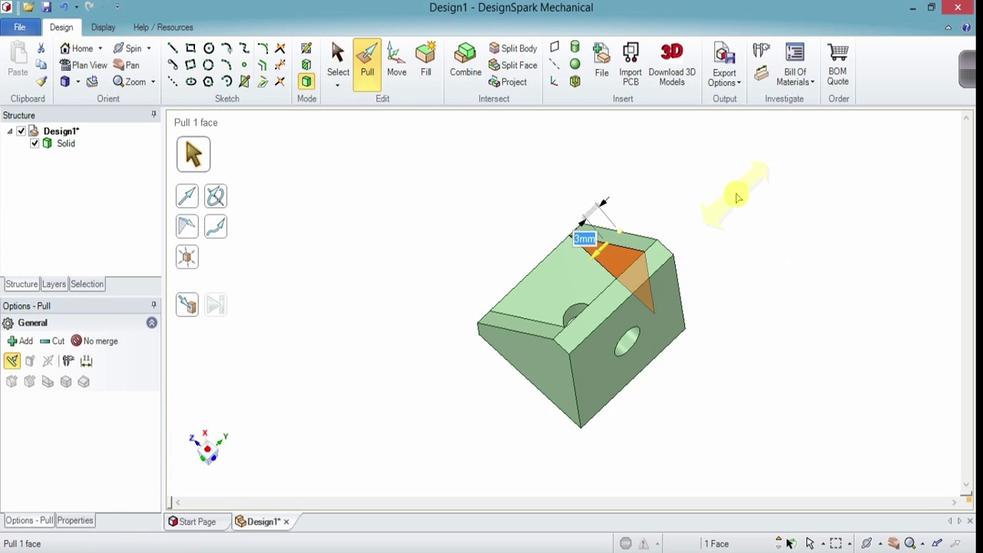
Step: Finish the pull, clear the selection, and return to the home view to inspect the bracket
key(s)
click(735, 197)
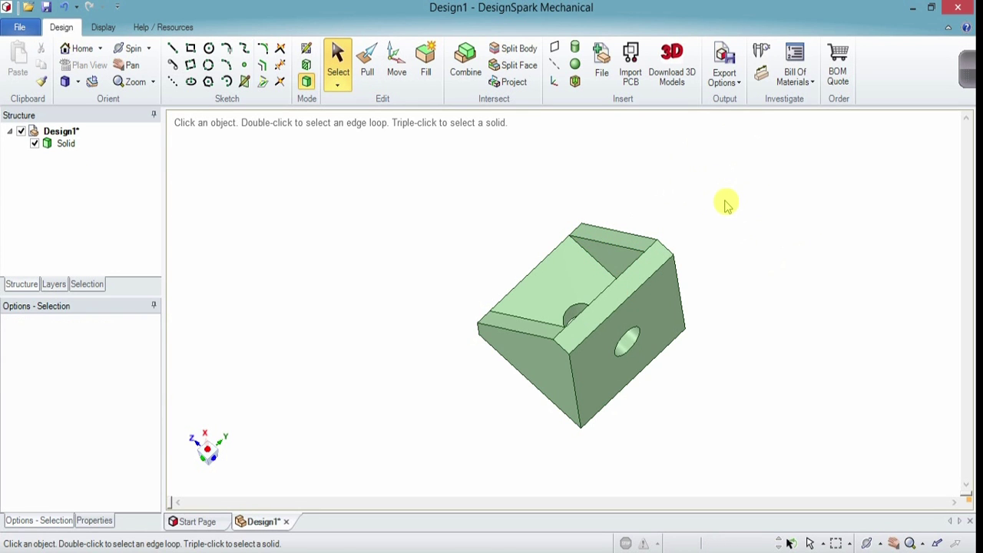
key(h)
mouse_move(799, 356)
middle_down()
mouse_move(610, 401)
mouse_move(577, 279)
mouse_move(716, 231)
mouse_move(750, 299)
mouse_move(647, 389)
mouse_move(570, 391)
mouse_move(686, 417)
mouse_move(797, 347)
mouse_move(797, 329)
mouse_move(742, 368)
mouse_move(713, 372)
middle_up()
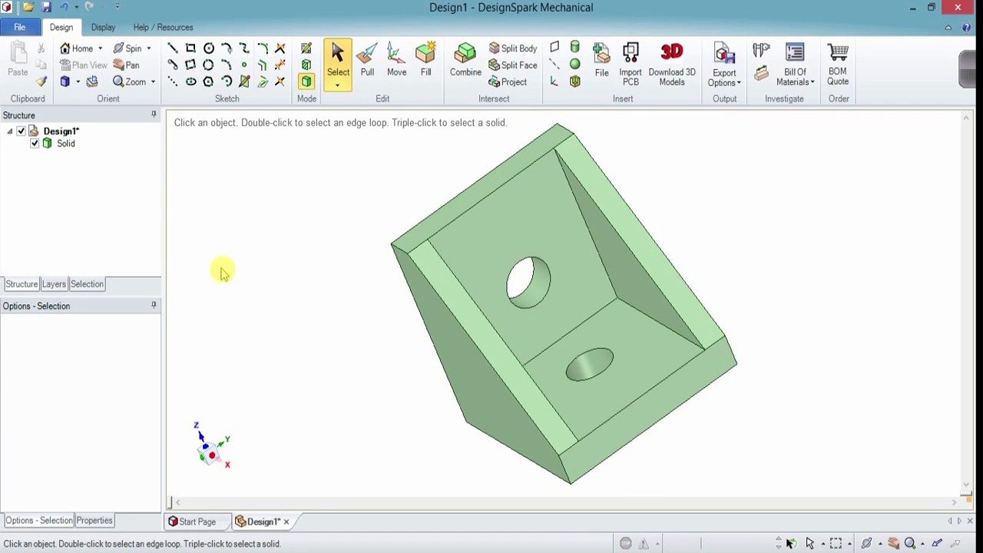
Step: Save the design on the Desktop as 'angle bracket' in DS Mechanical format
click(19, 29)
click(33, 121)
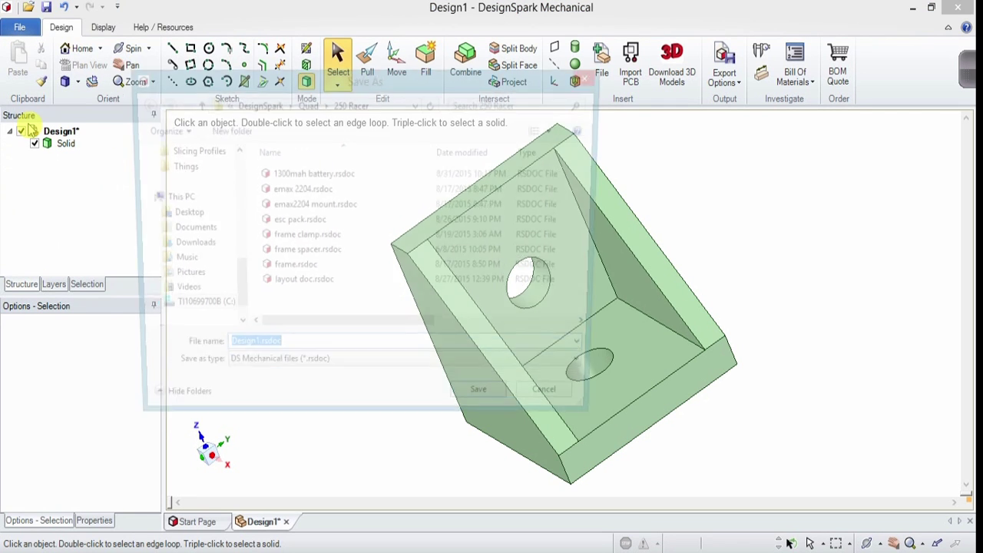
click(177, 214)
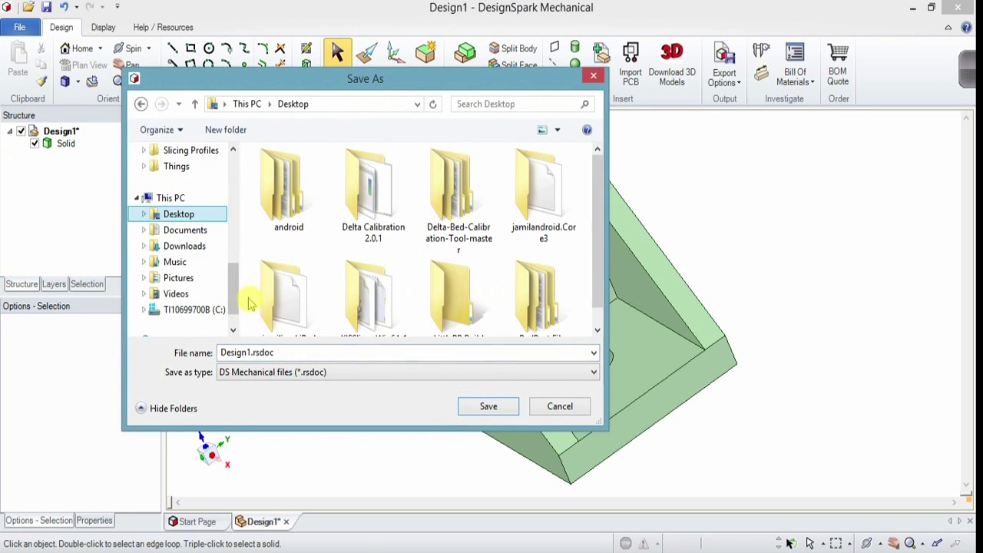
double_click(287, 355)
text(angle bracket)
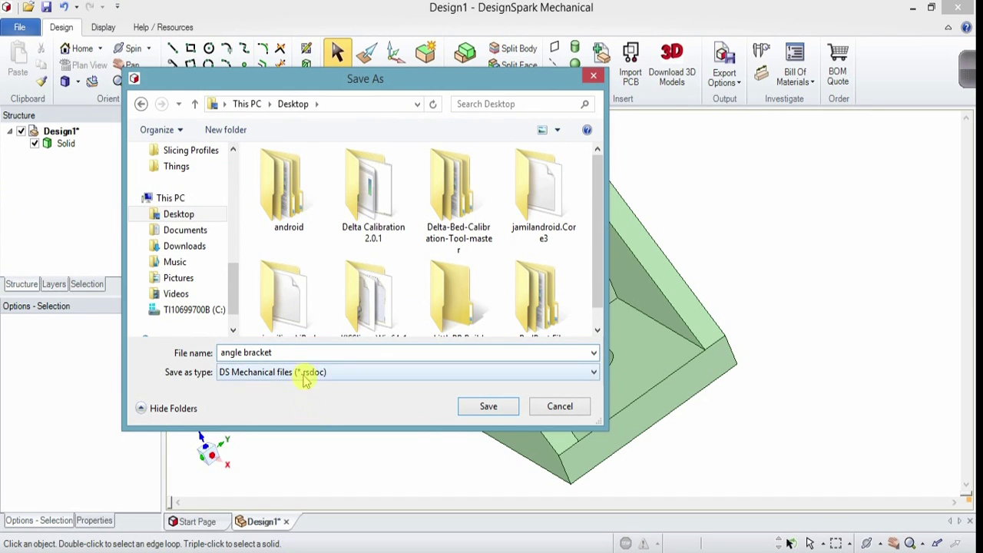
click(331, 373)
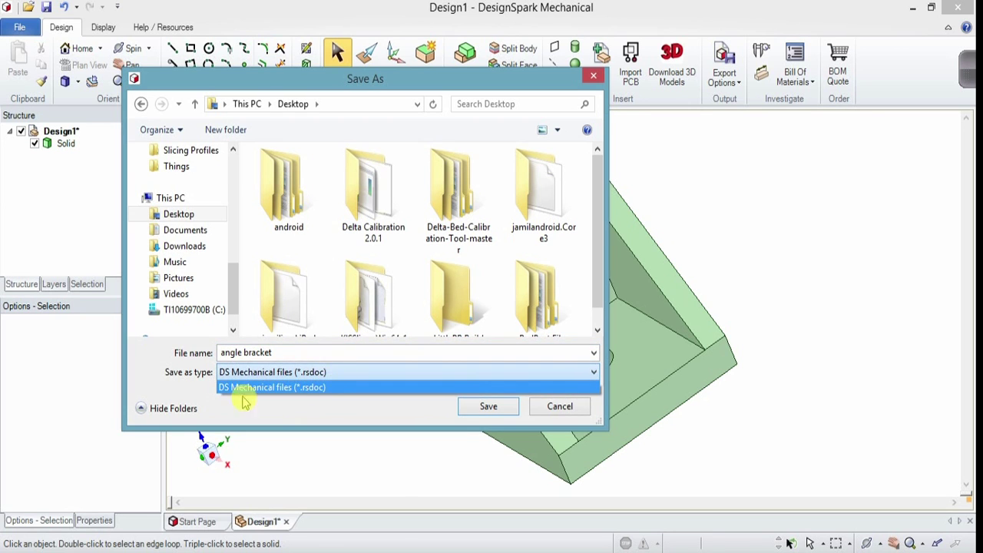
click(289, 391)
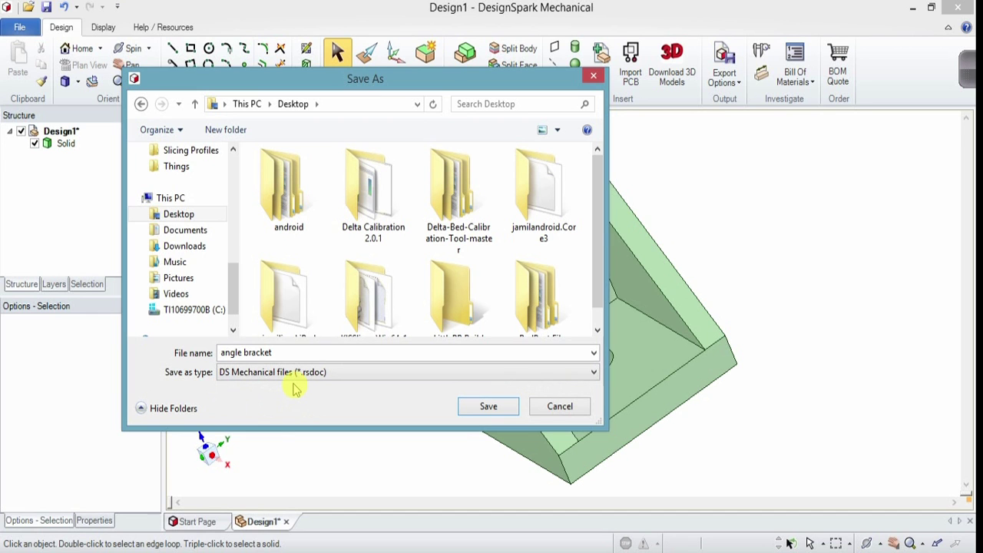
click(488, 406)
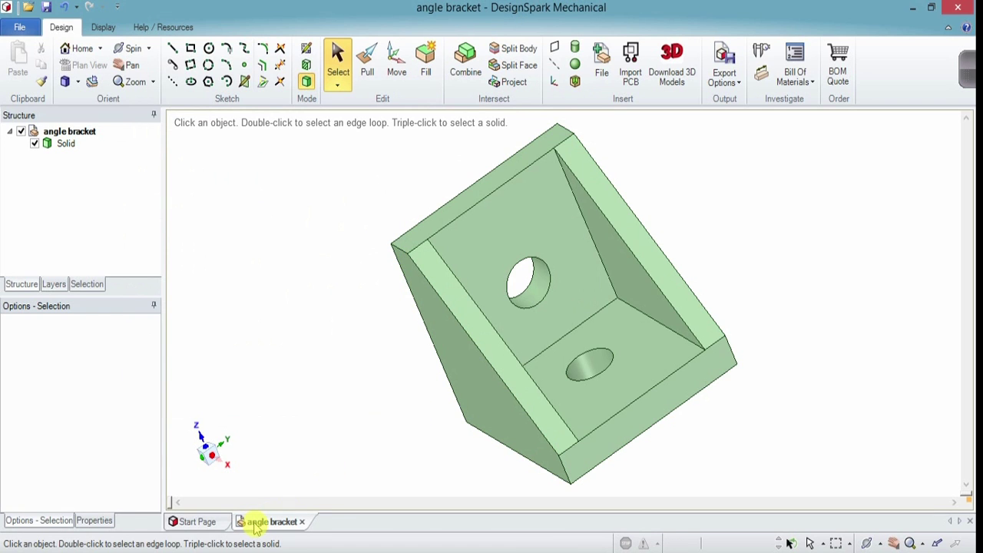
mouse_move(265, 529)
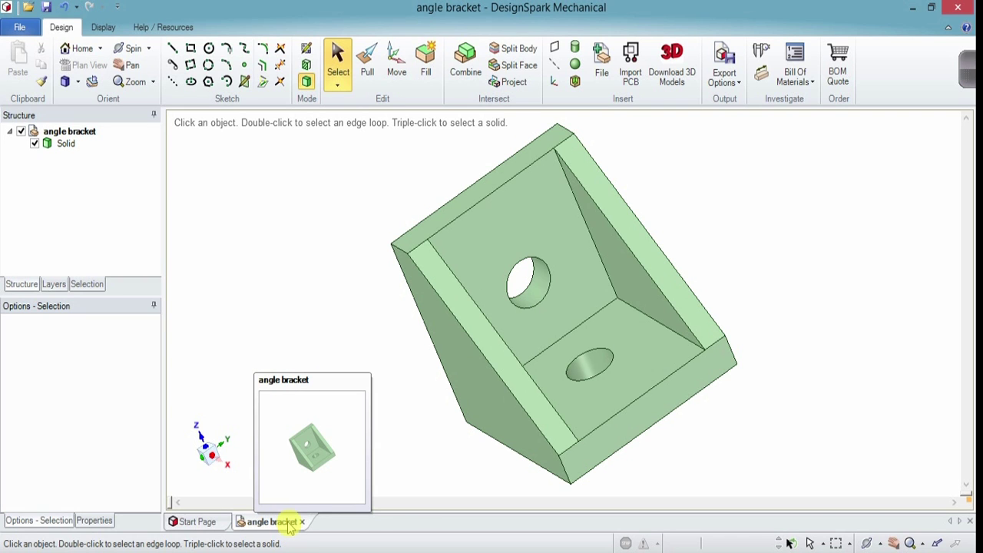
click(514, 346)
key(p)
drag(563, 325, 553, 327)
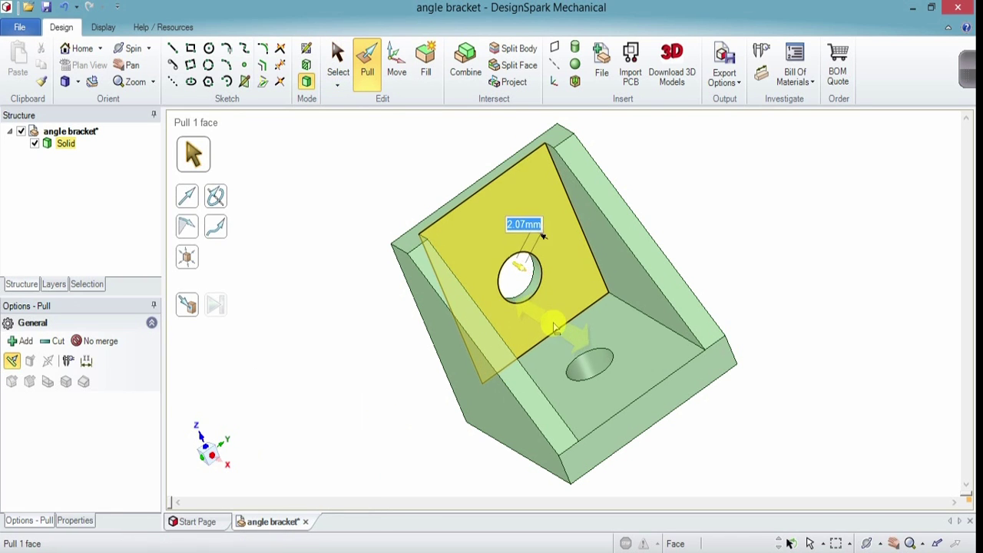
key(Escape)
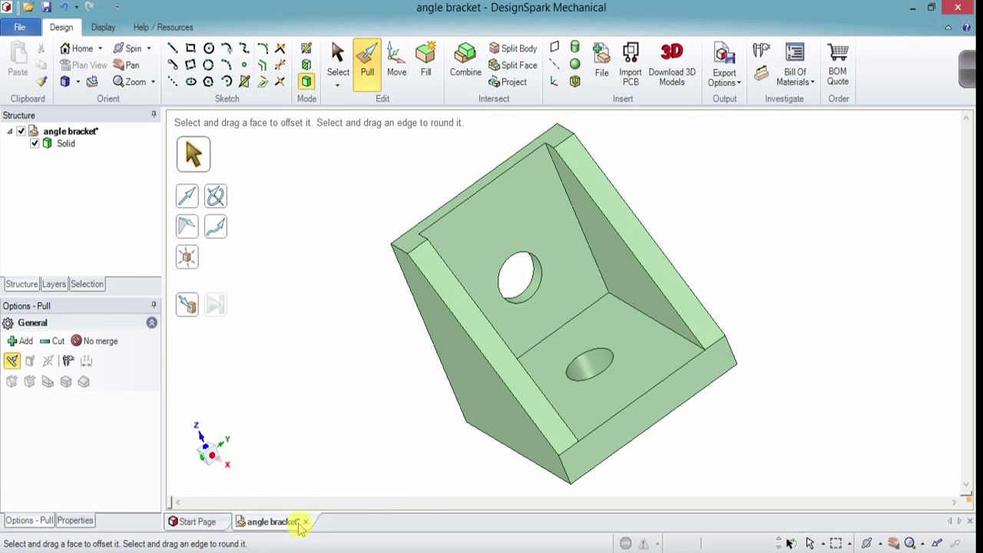
key(ctrl+z)
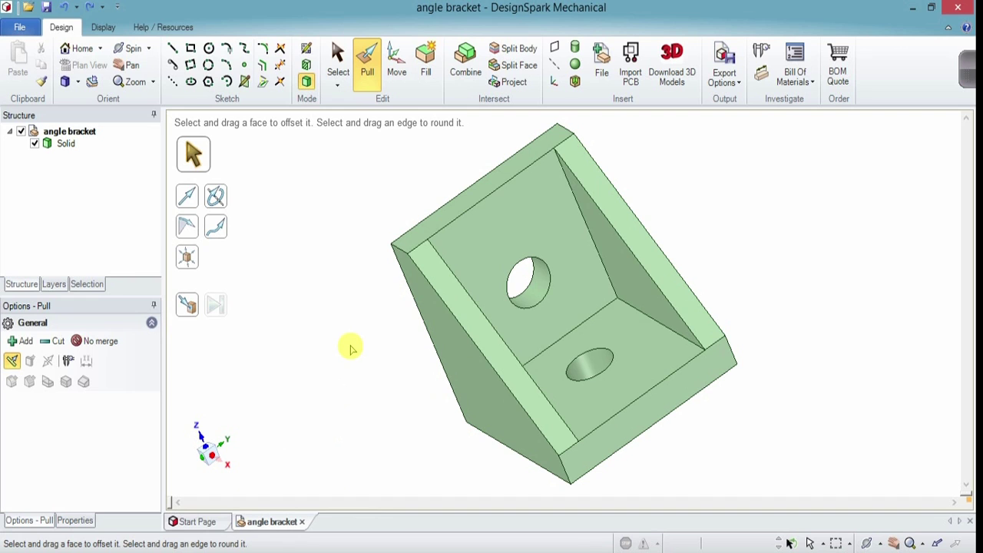
key(s)
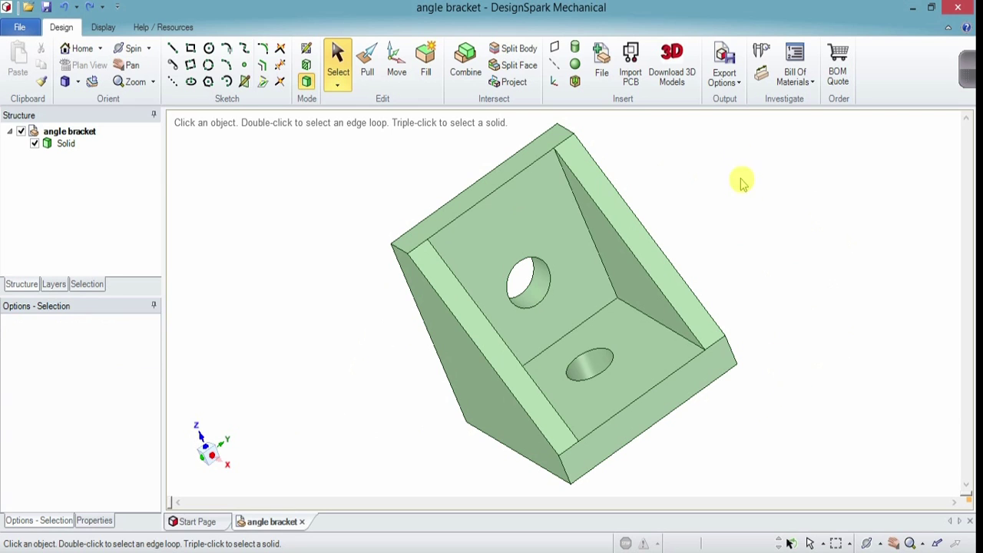
Step: Export 'angle bracket' as 3D Print (*.STL), keeping the default STL options
click(733, 69)
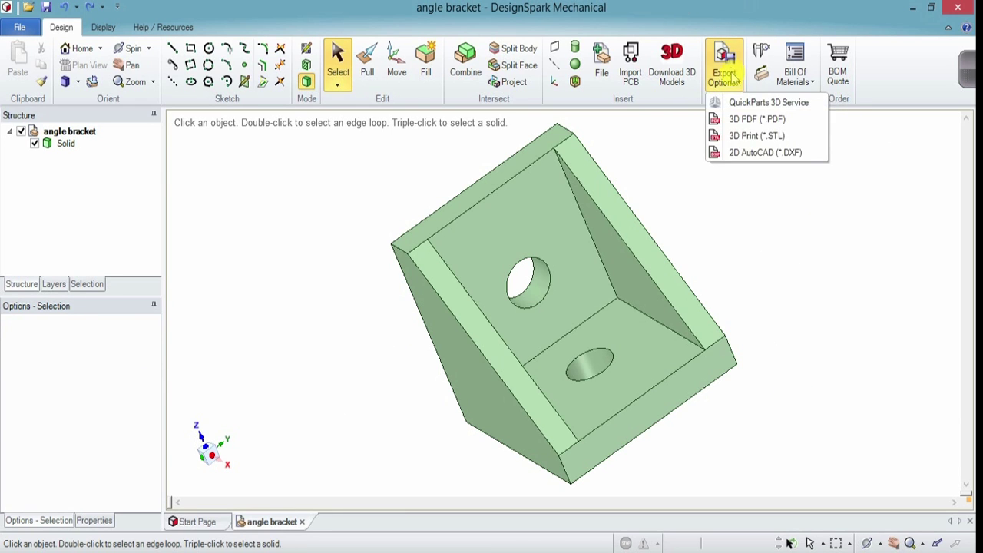
click(742, 138)
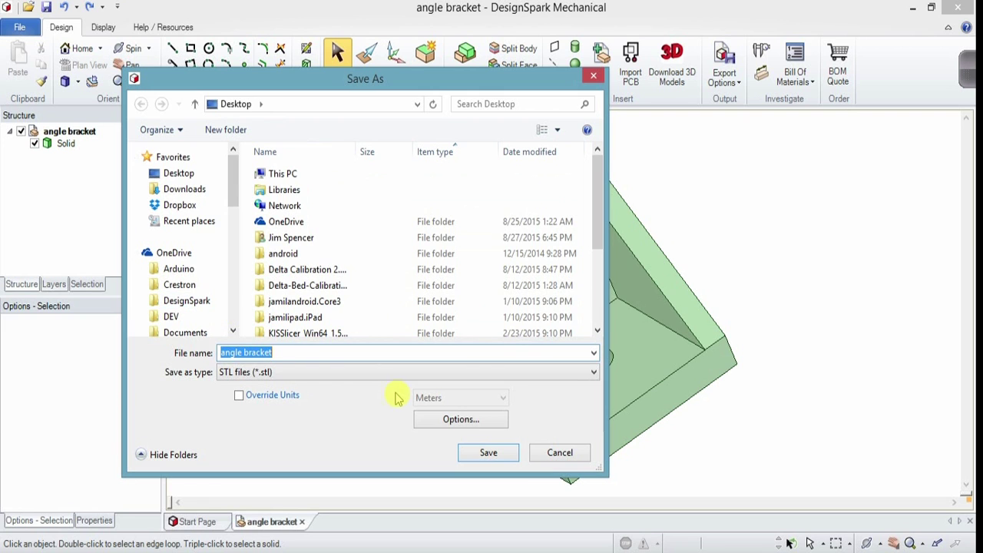
click(478, 423)
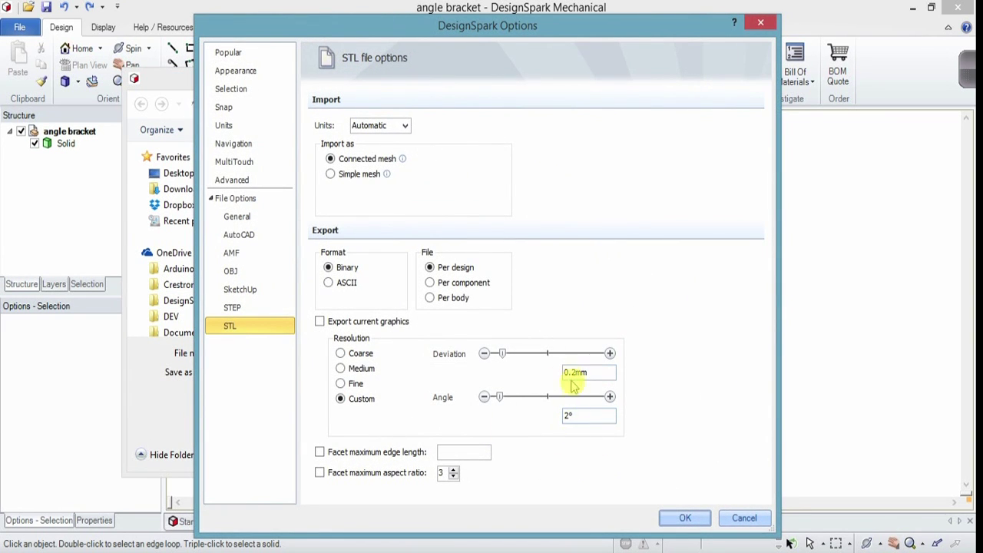
click(684, 518)
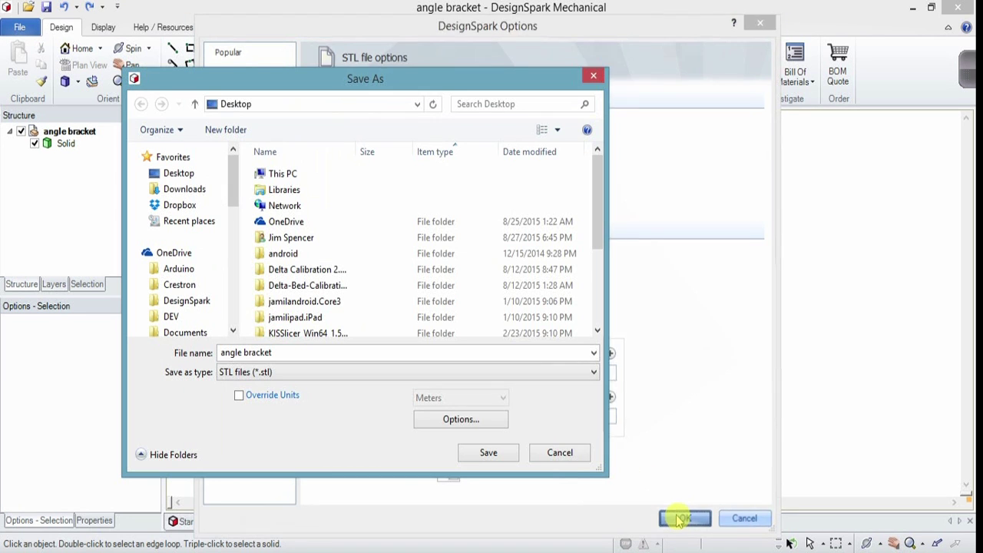
click(498, 453)
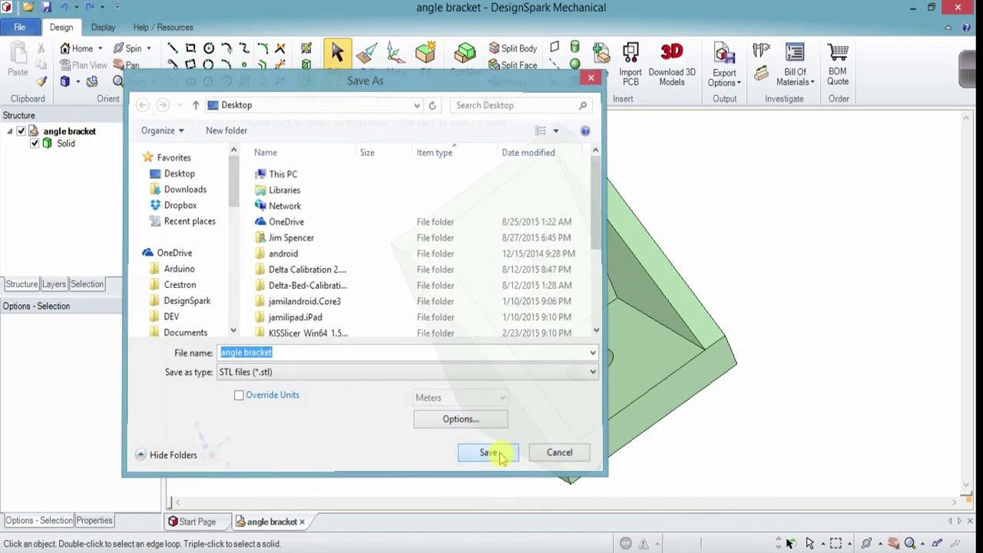